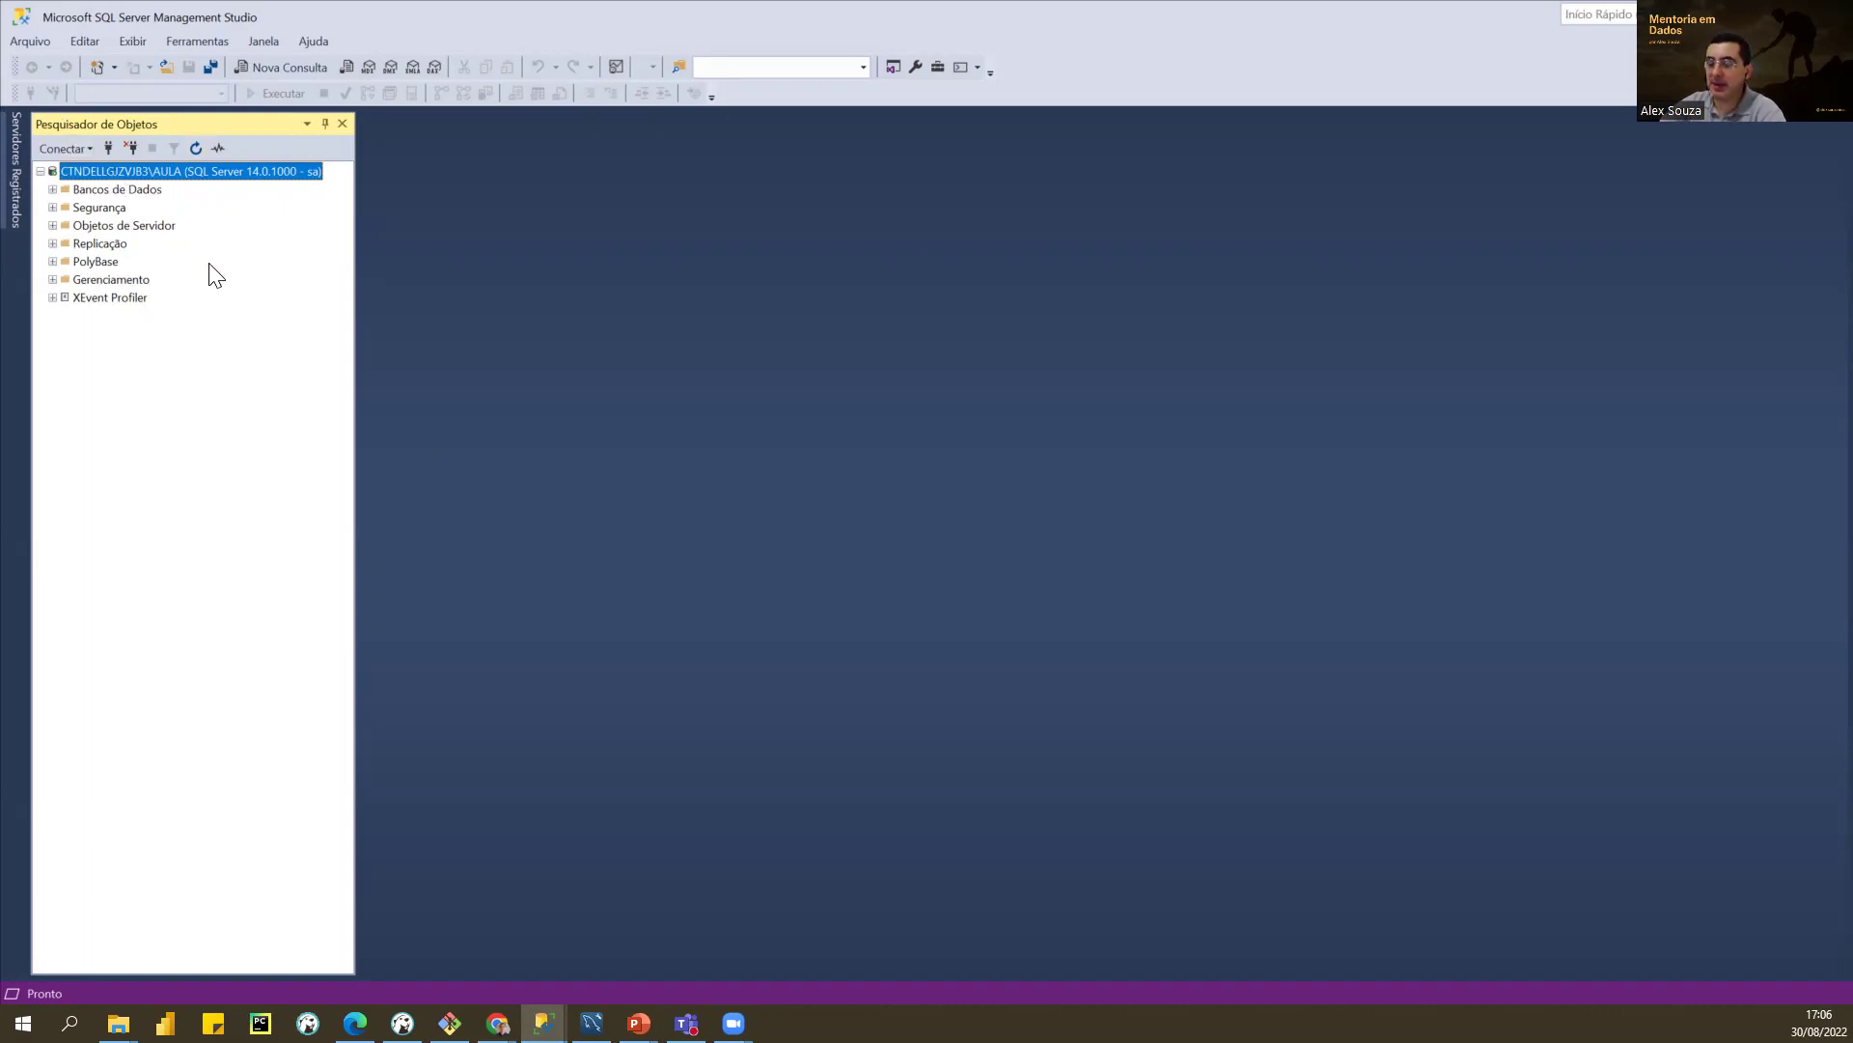
Step: Open the AULA server instance's properties, widen the dialog and examine the Diretório Raiz path on the Geral page
{"action": "right_click", "coordinate": [147, 173]}
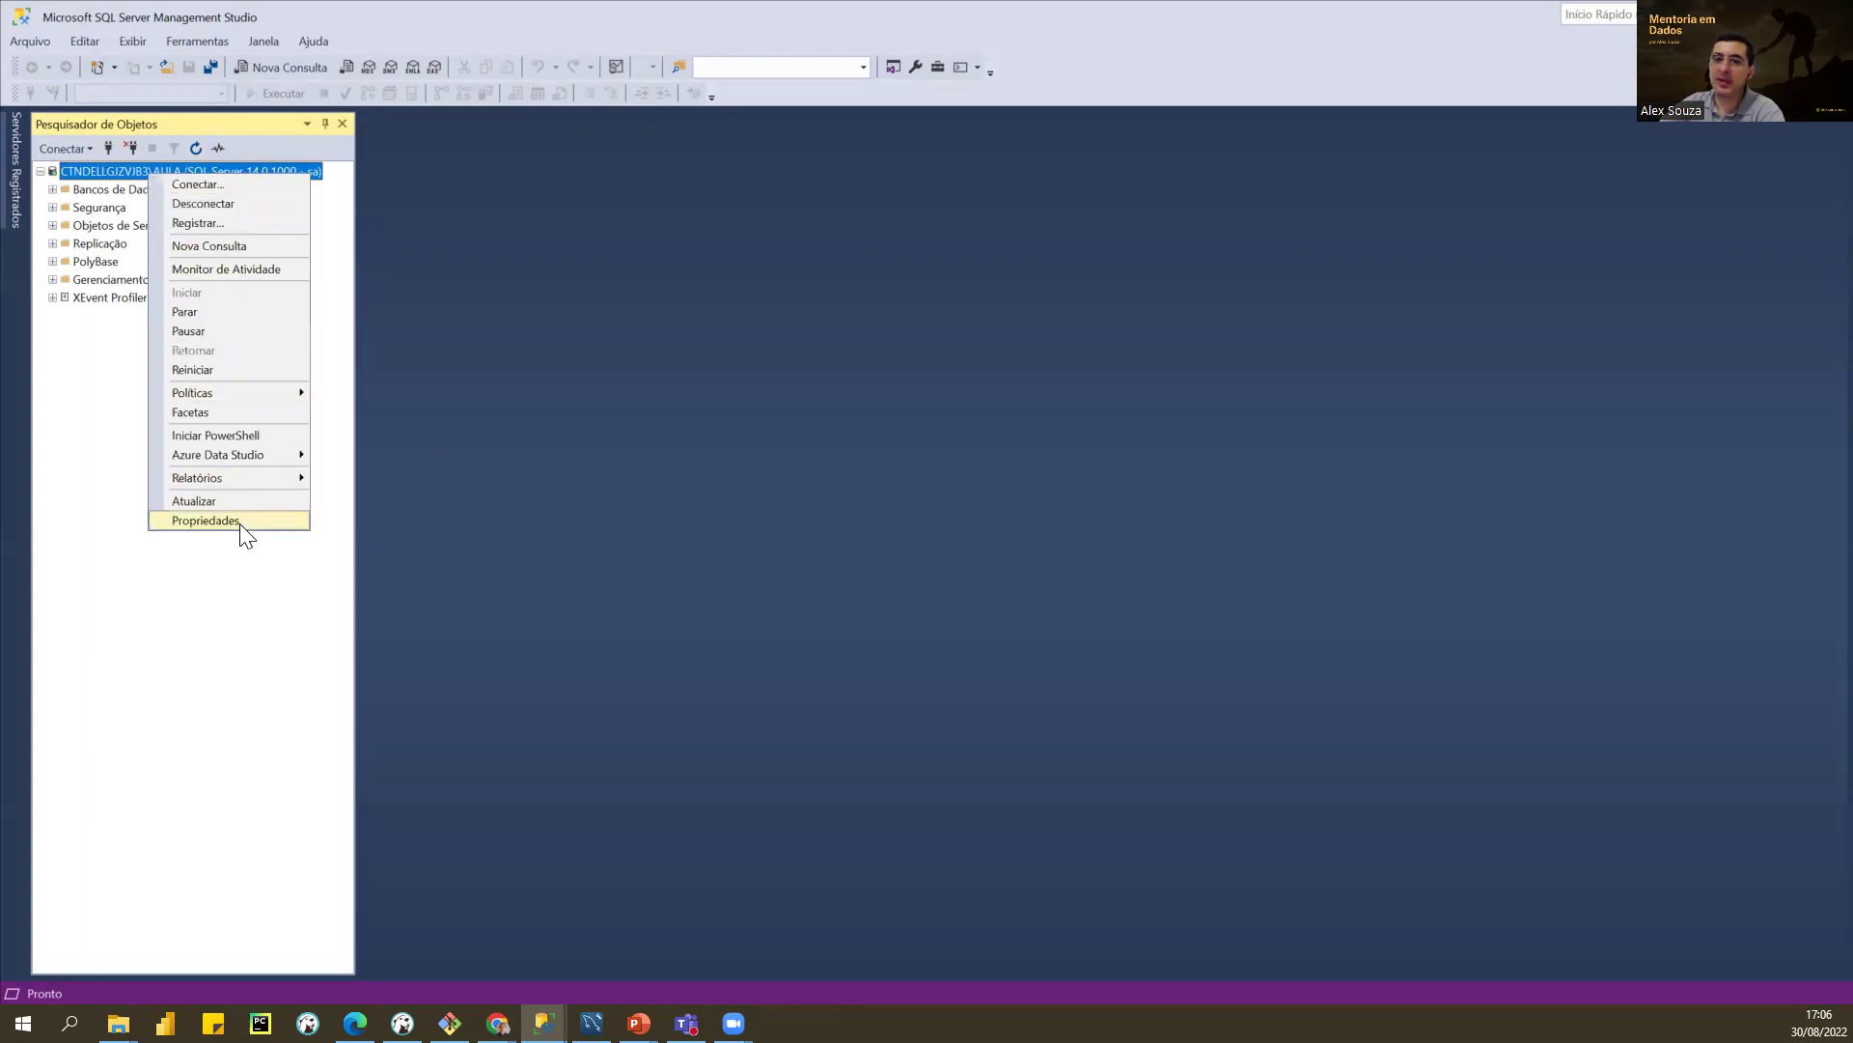
{"action": "left_click", "coordinate": [205, 520]}
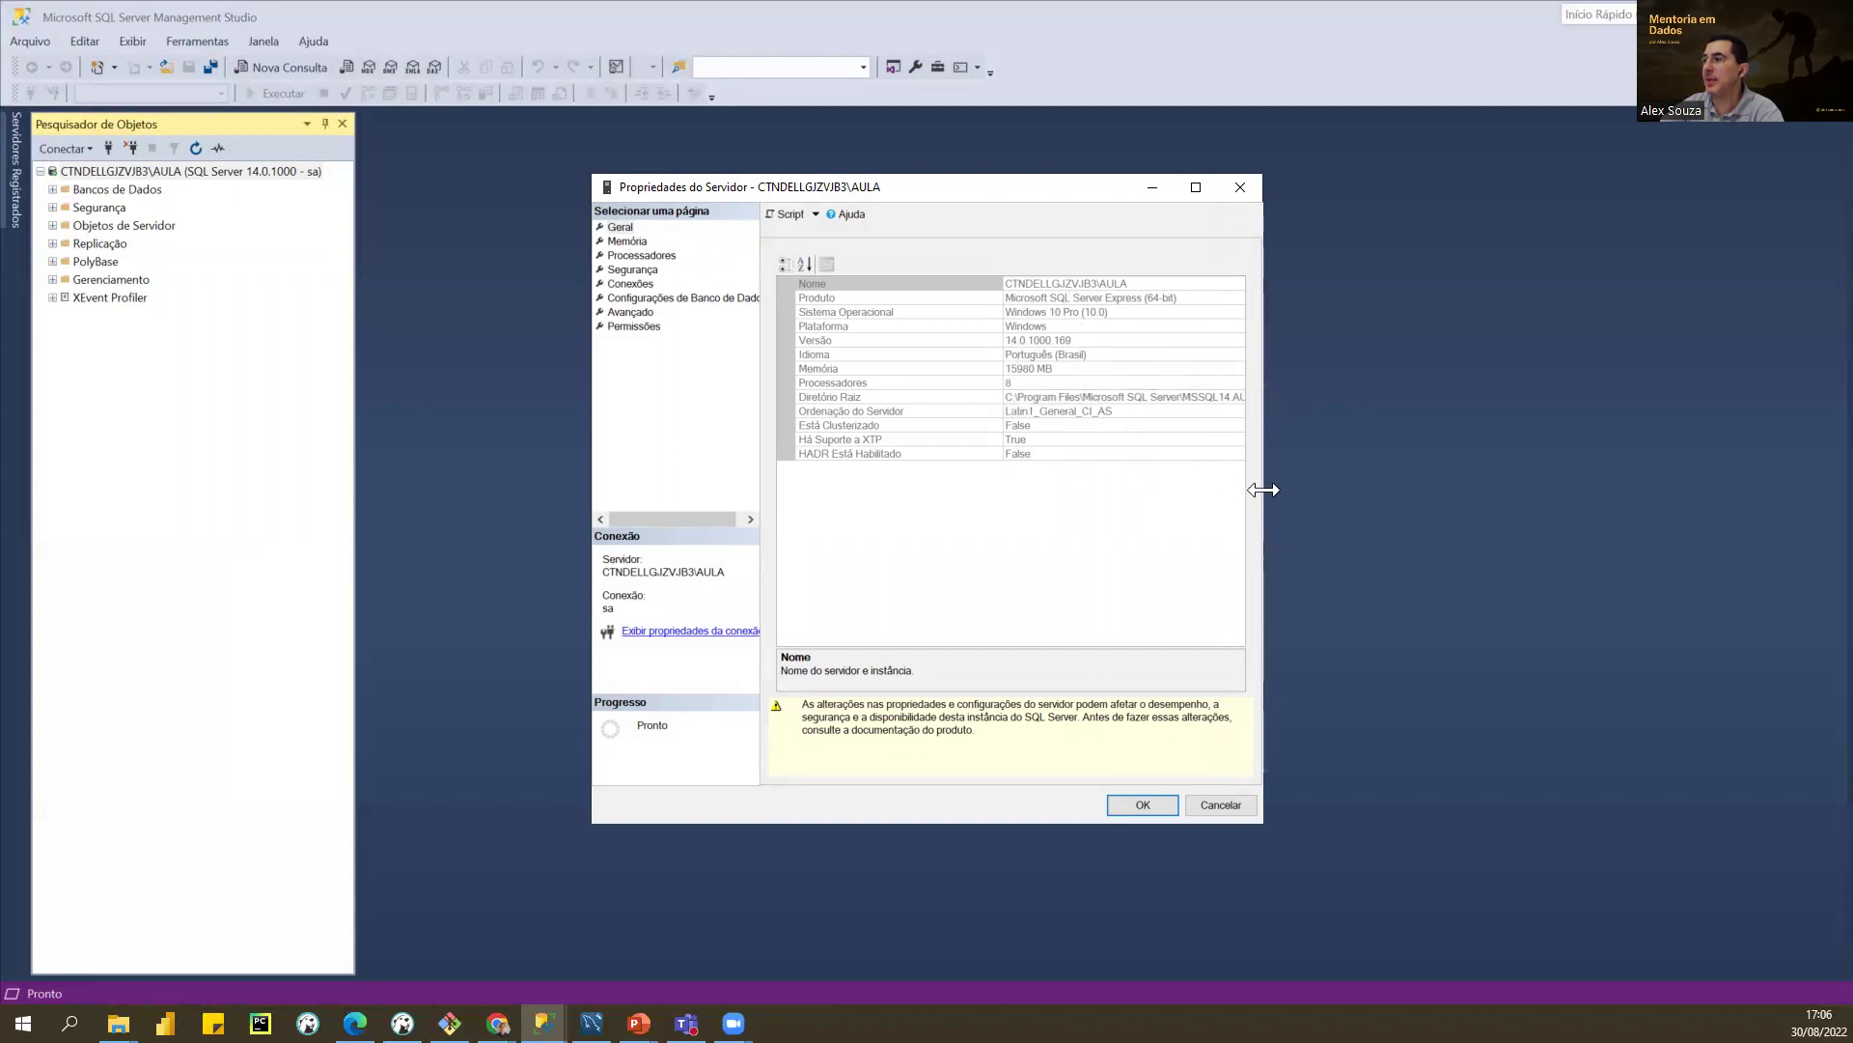
{"action": "left_click_drag", "start_coordinate": [1262, 489], "coordinate": [1475, 488]}
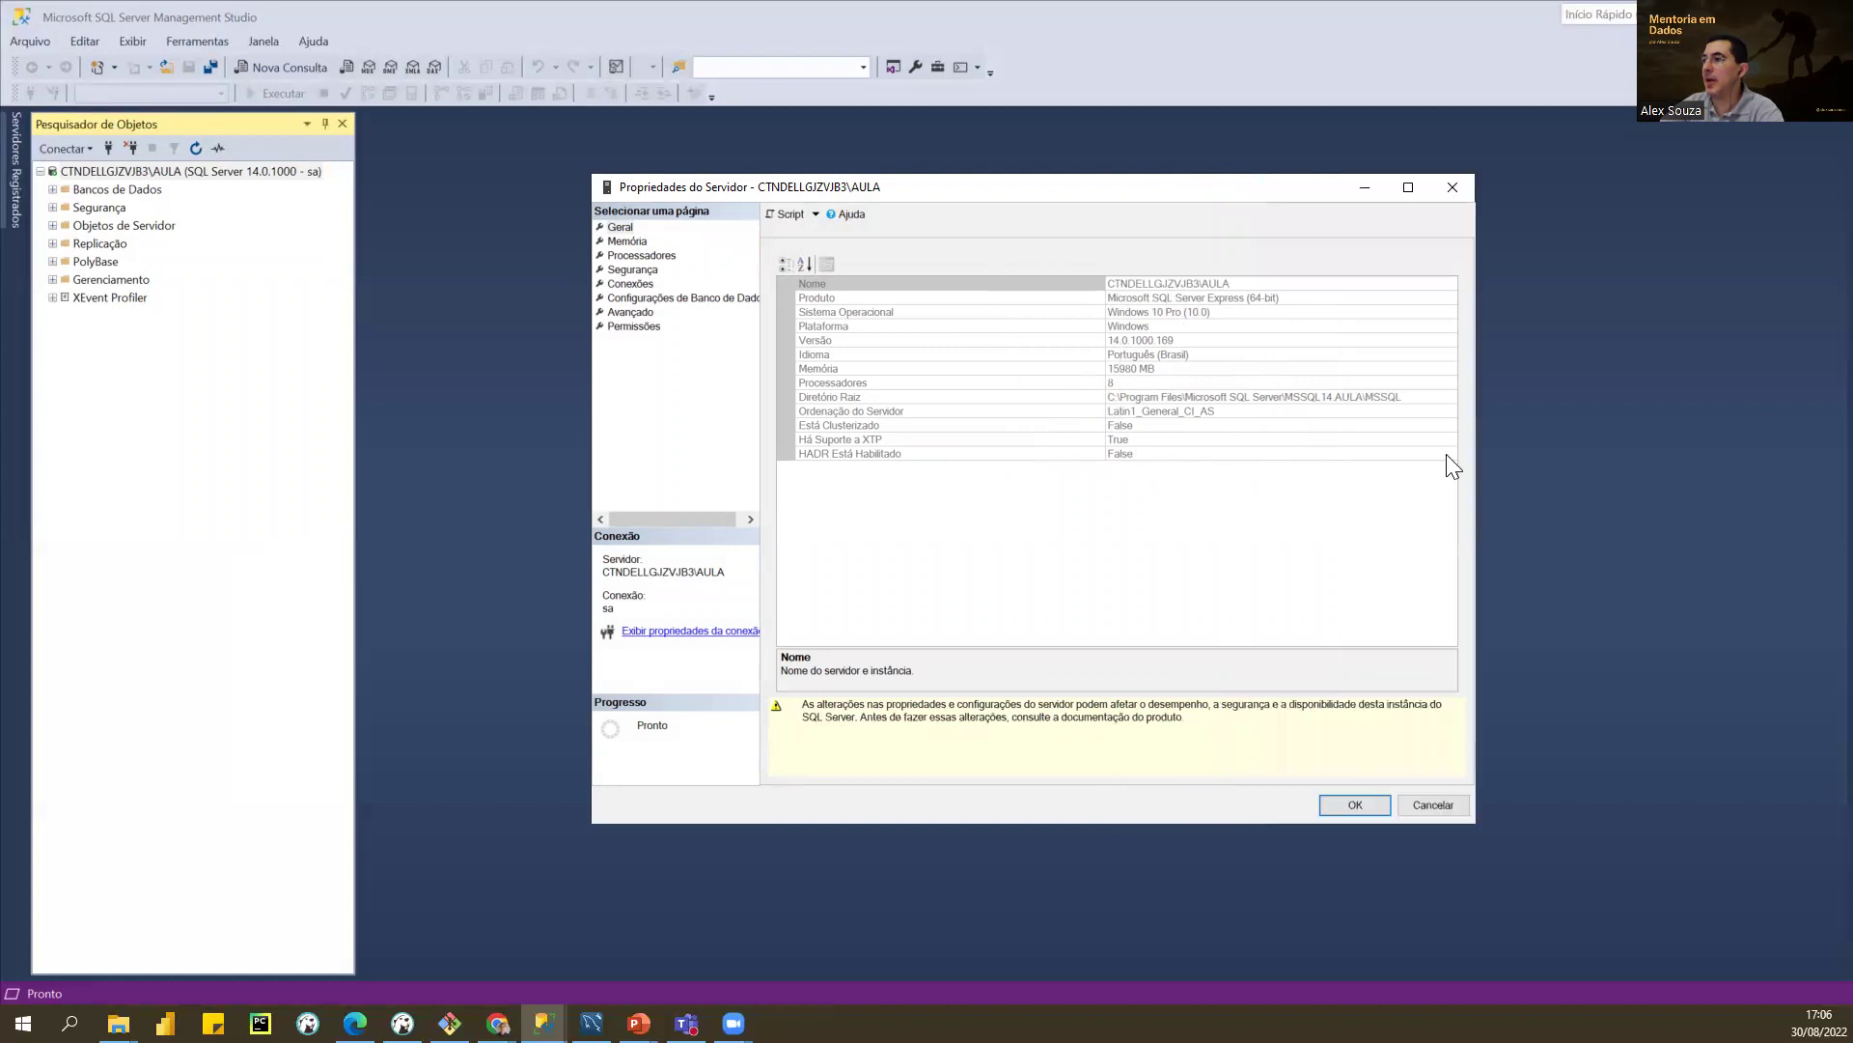
{"action": "left_click", "coordinate": [1328, 396]}
{"action": "left_click", "coordinate": [1329, 397]}
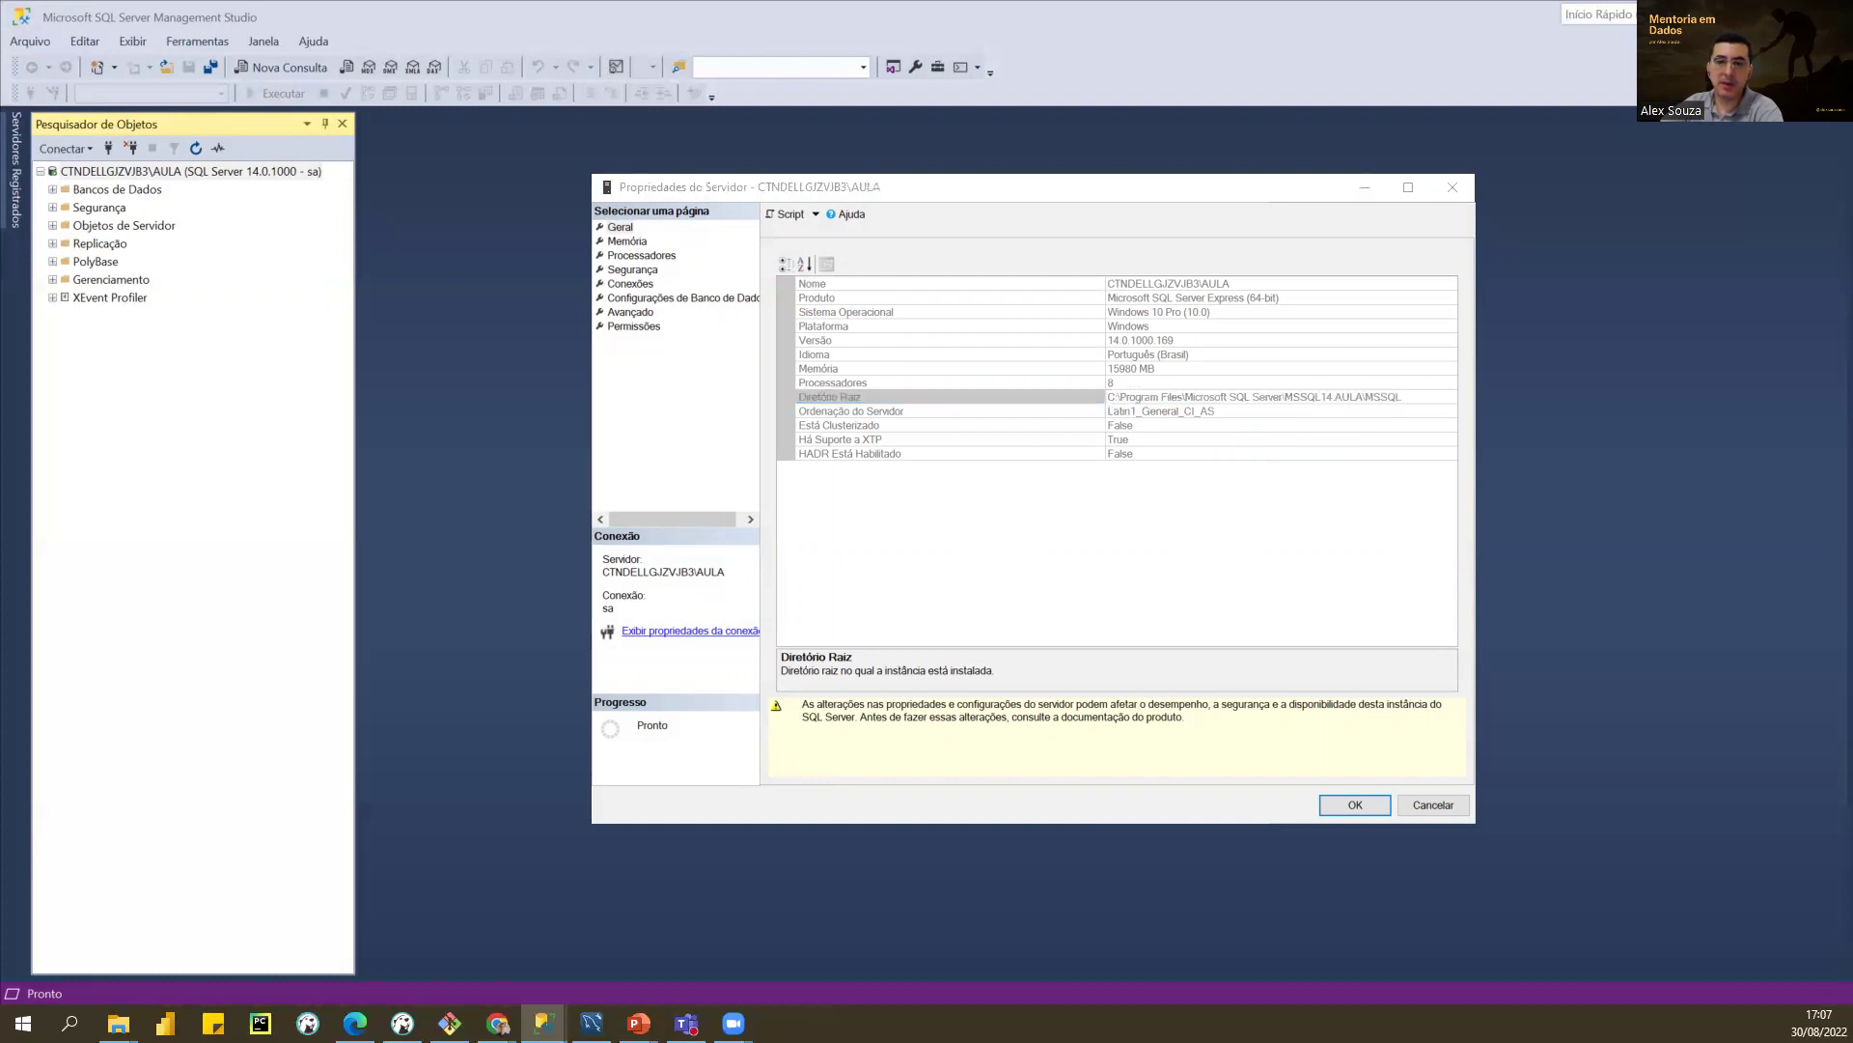
Step: Switch to File Explorer, inspect the armazemdedados data and log files in the instance's MSSQL\DATA folder, then return to MSSQL and minimize the window
{"action": "key", "text": "super+e"}
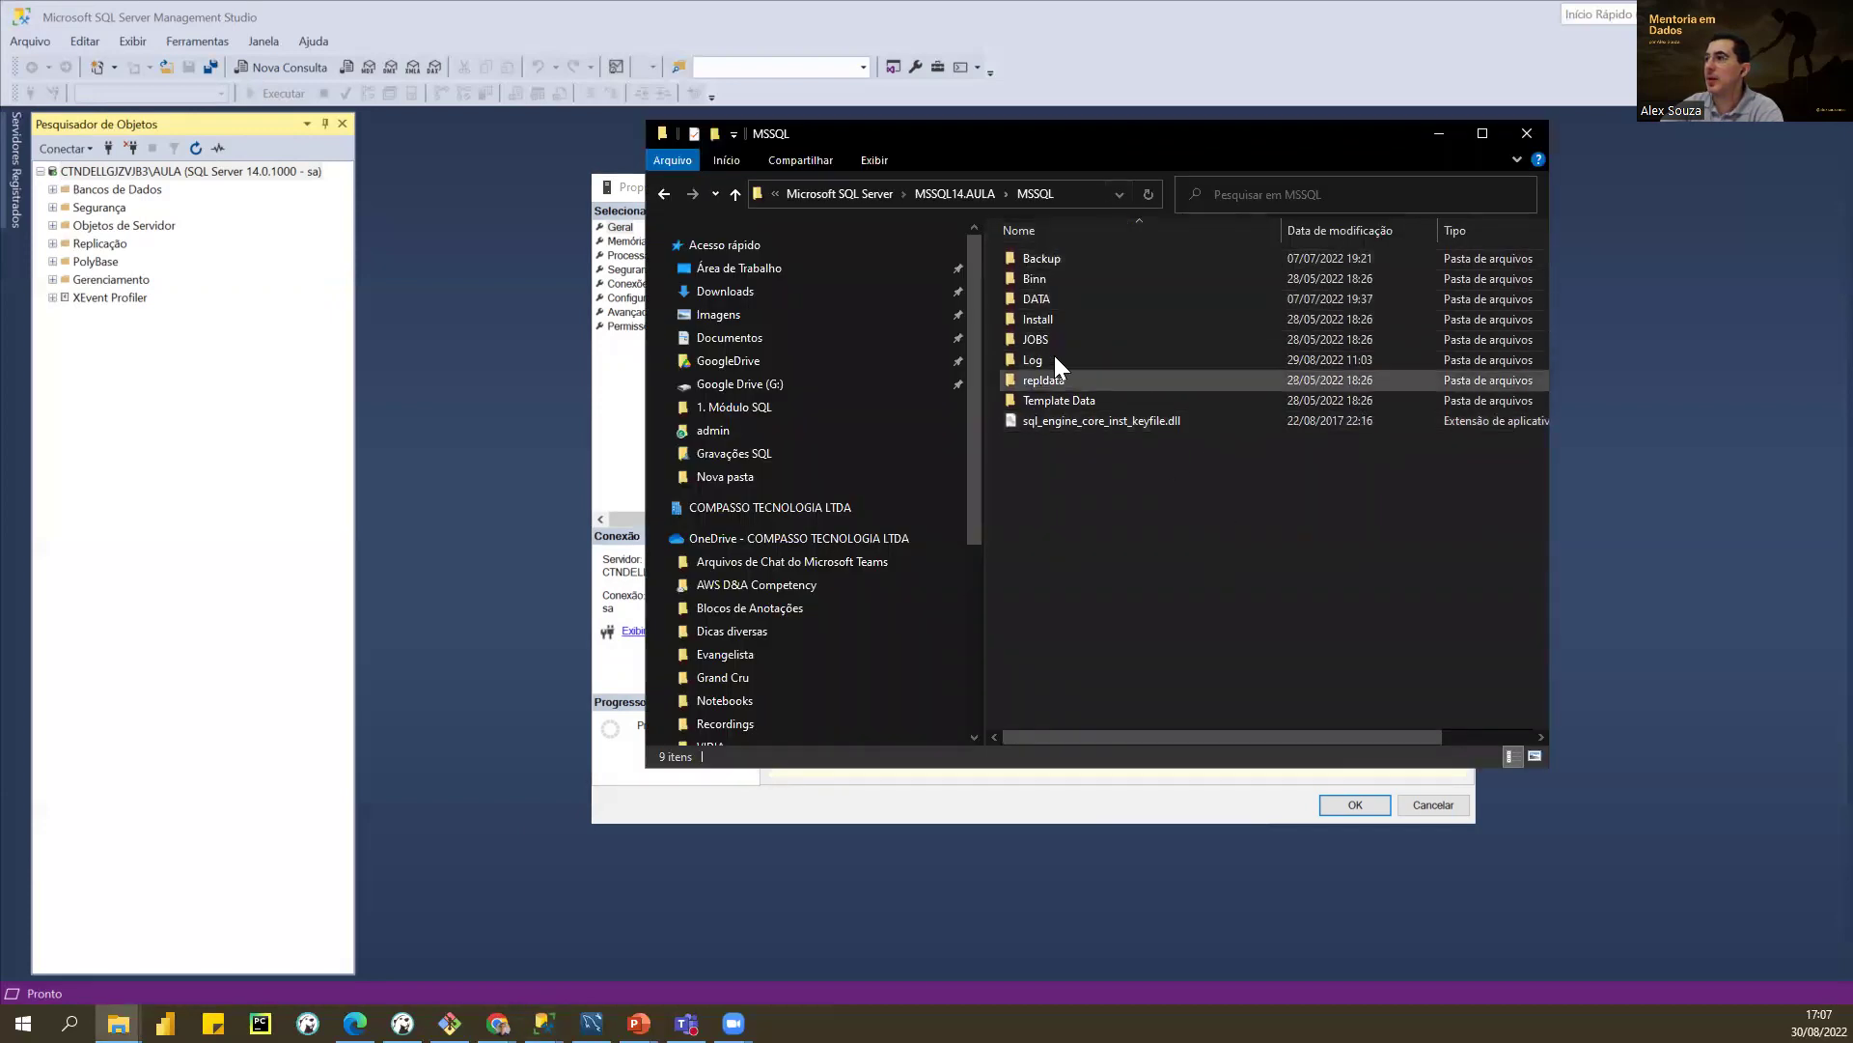
{"action": "double_click", "coordinate": [1056, 299]}
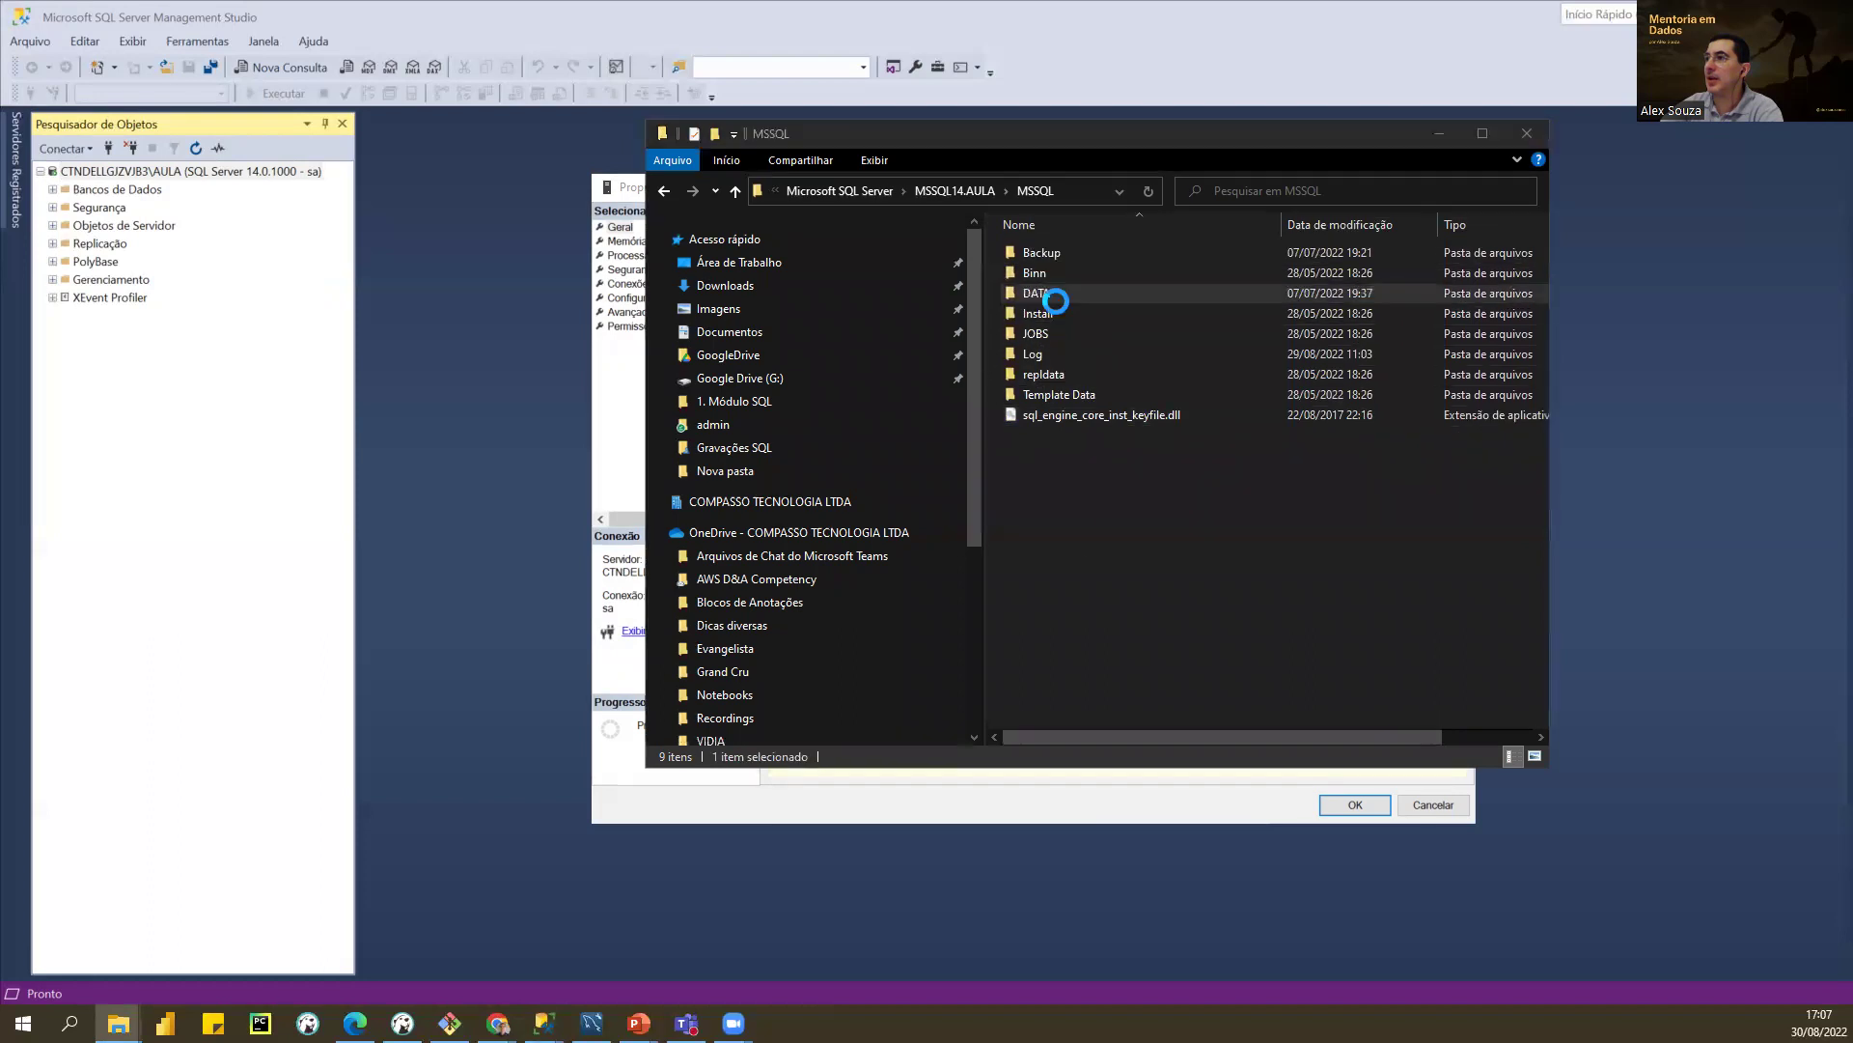
{"action": "left_click", "coordinate": [946, 537]}
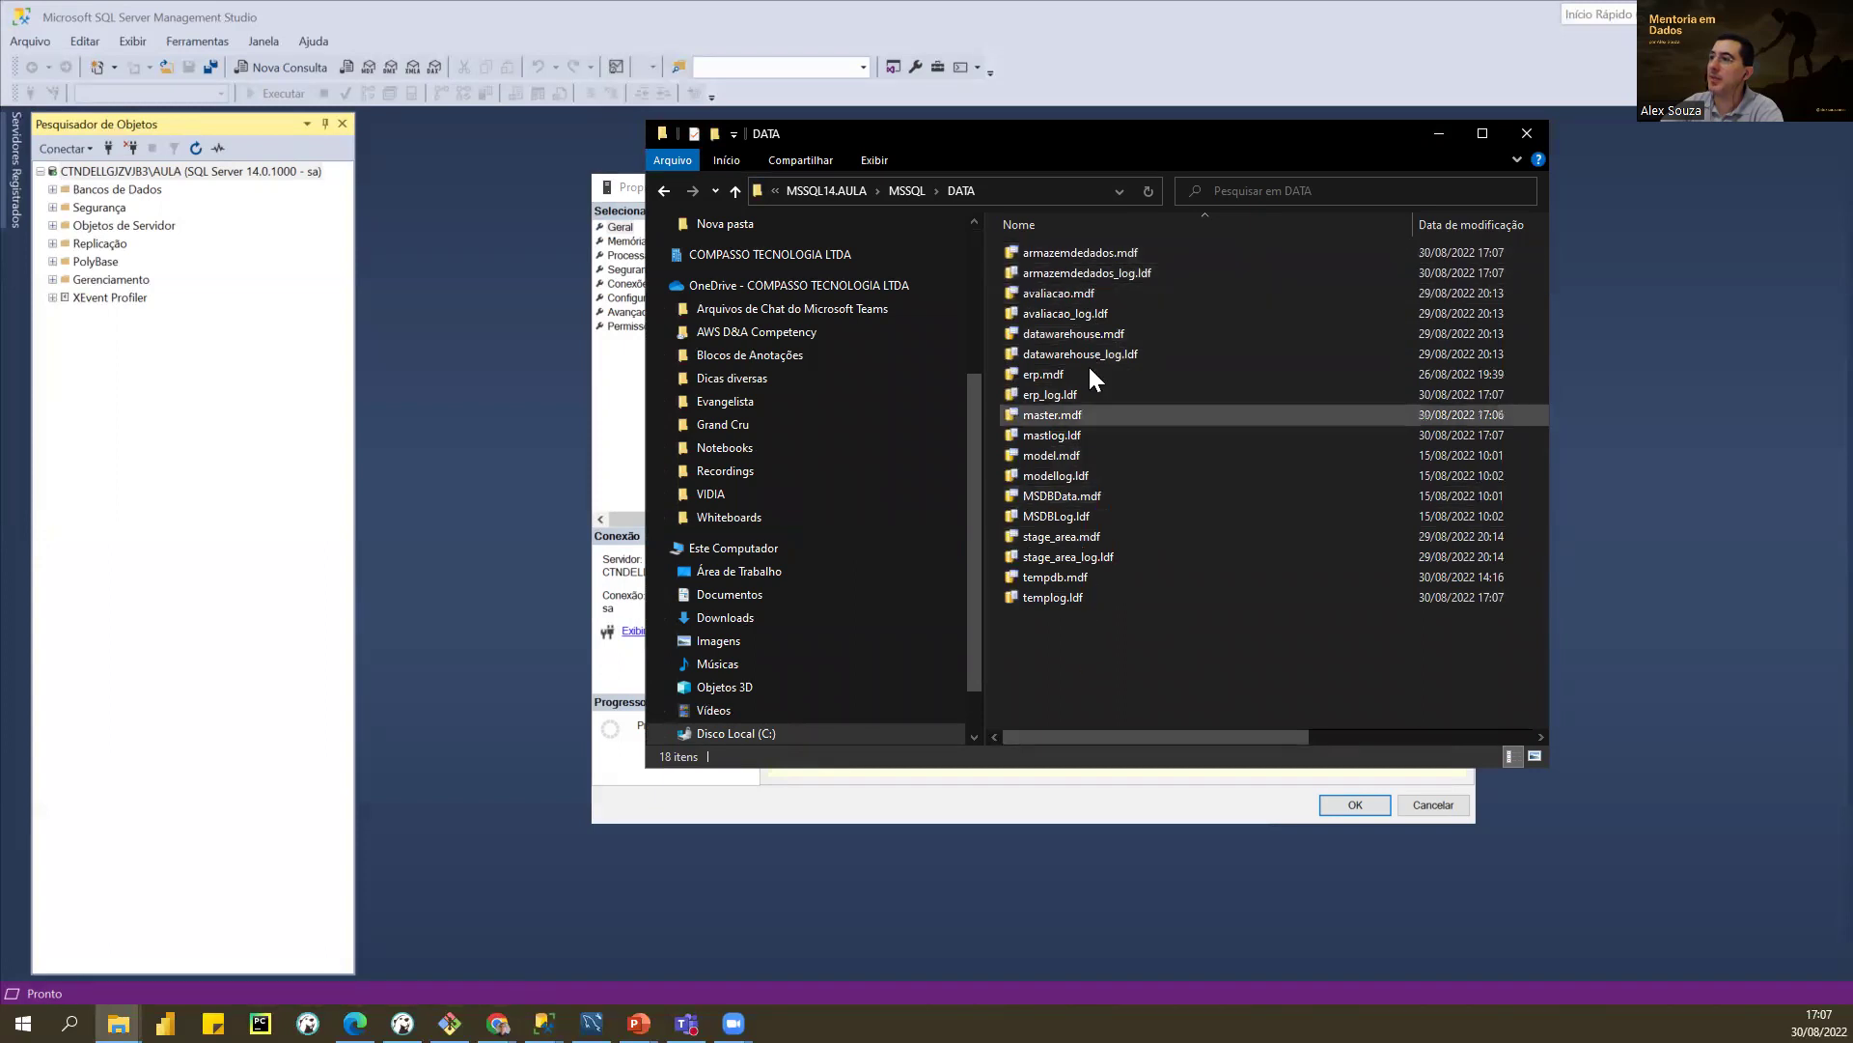
{"action": "left_click", "coordinate": [1124, 255]}
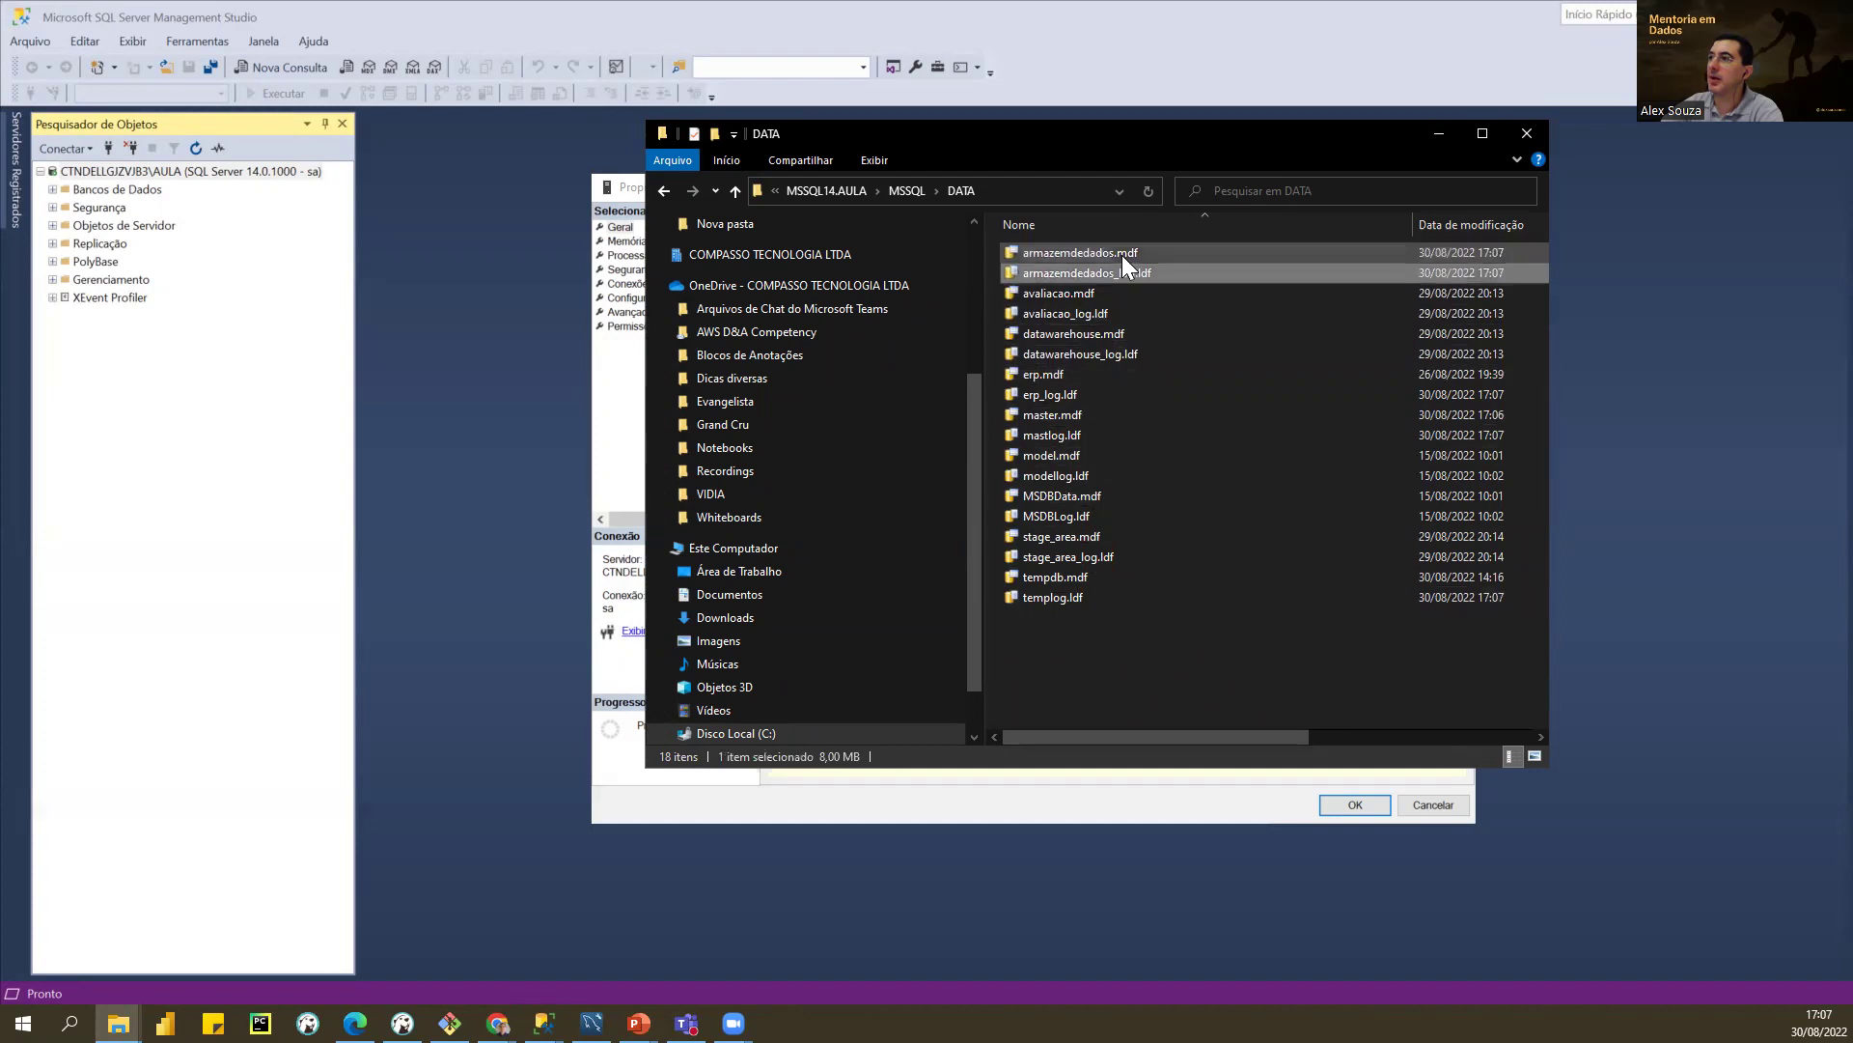
{"action": "left_click", "coordinate": [1118, 274]}
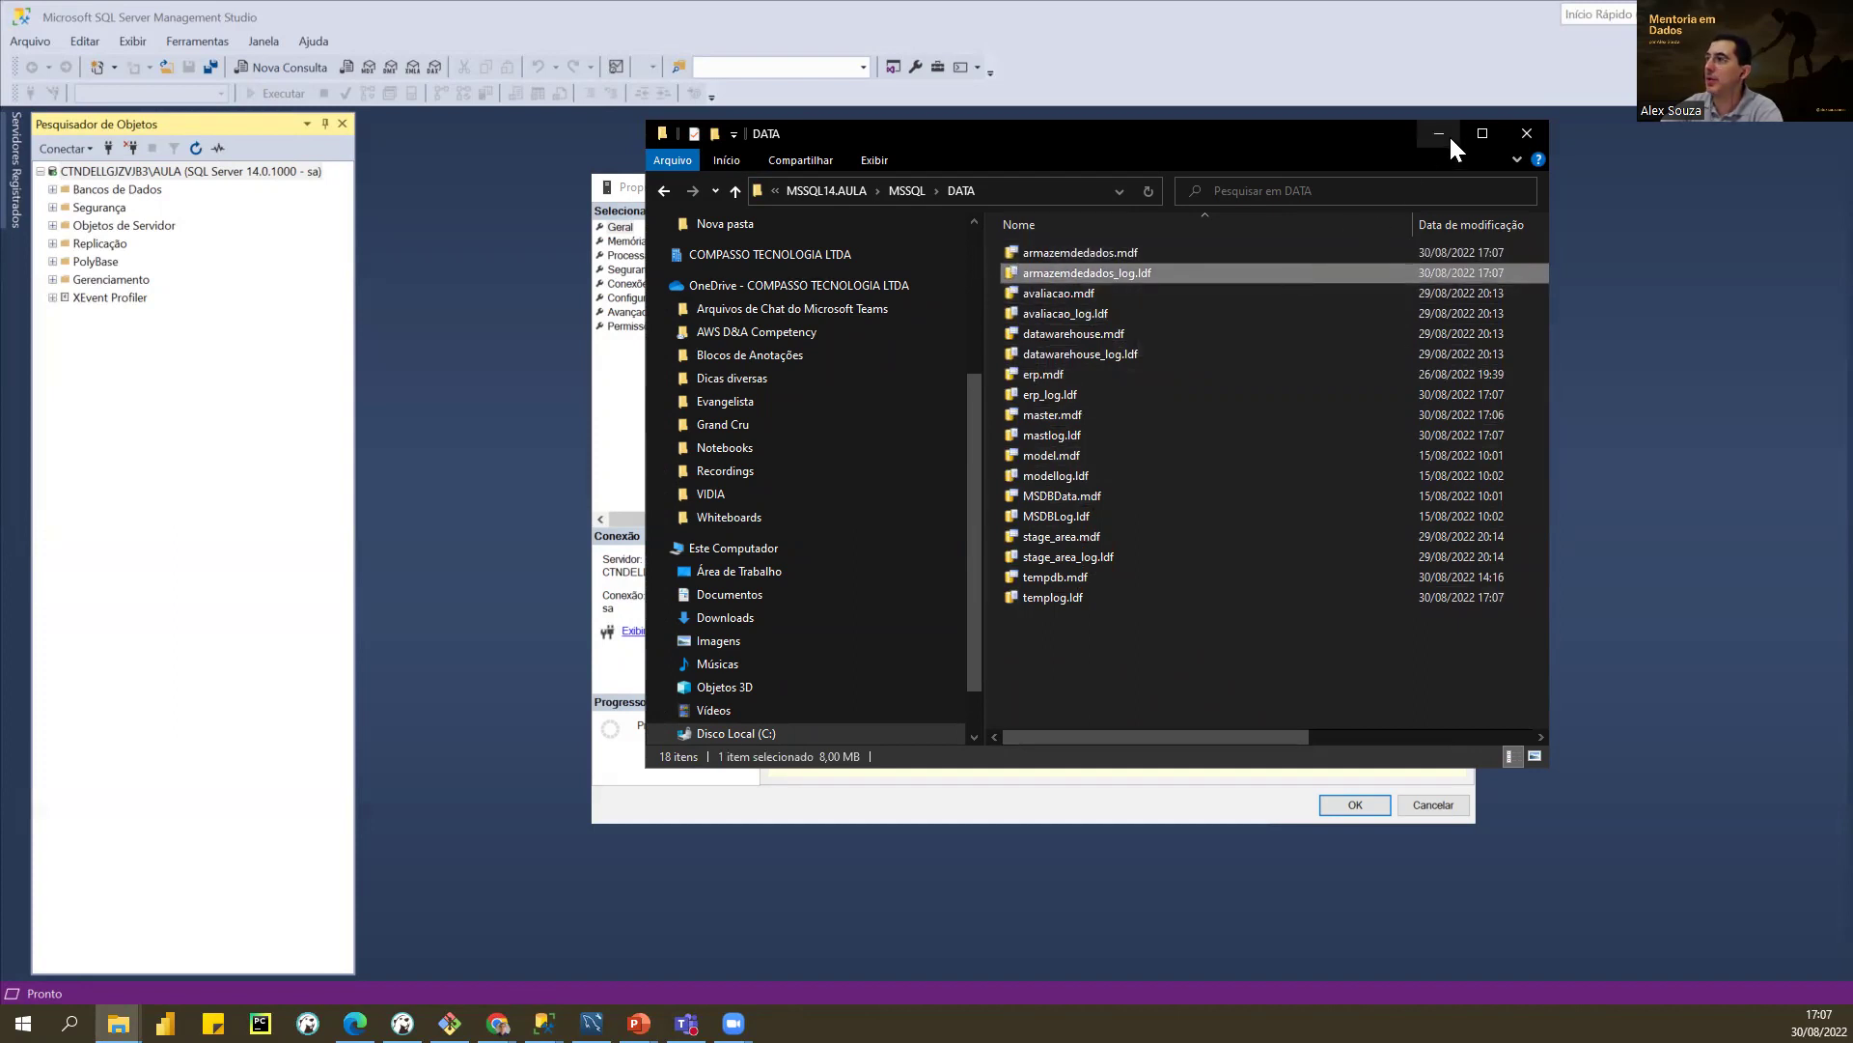
{"action": "left_click", "coordinate": [905, 191]}
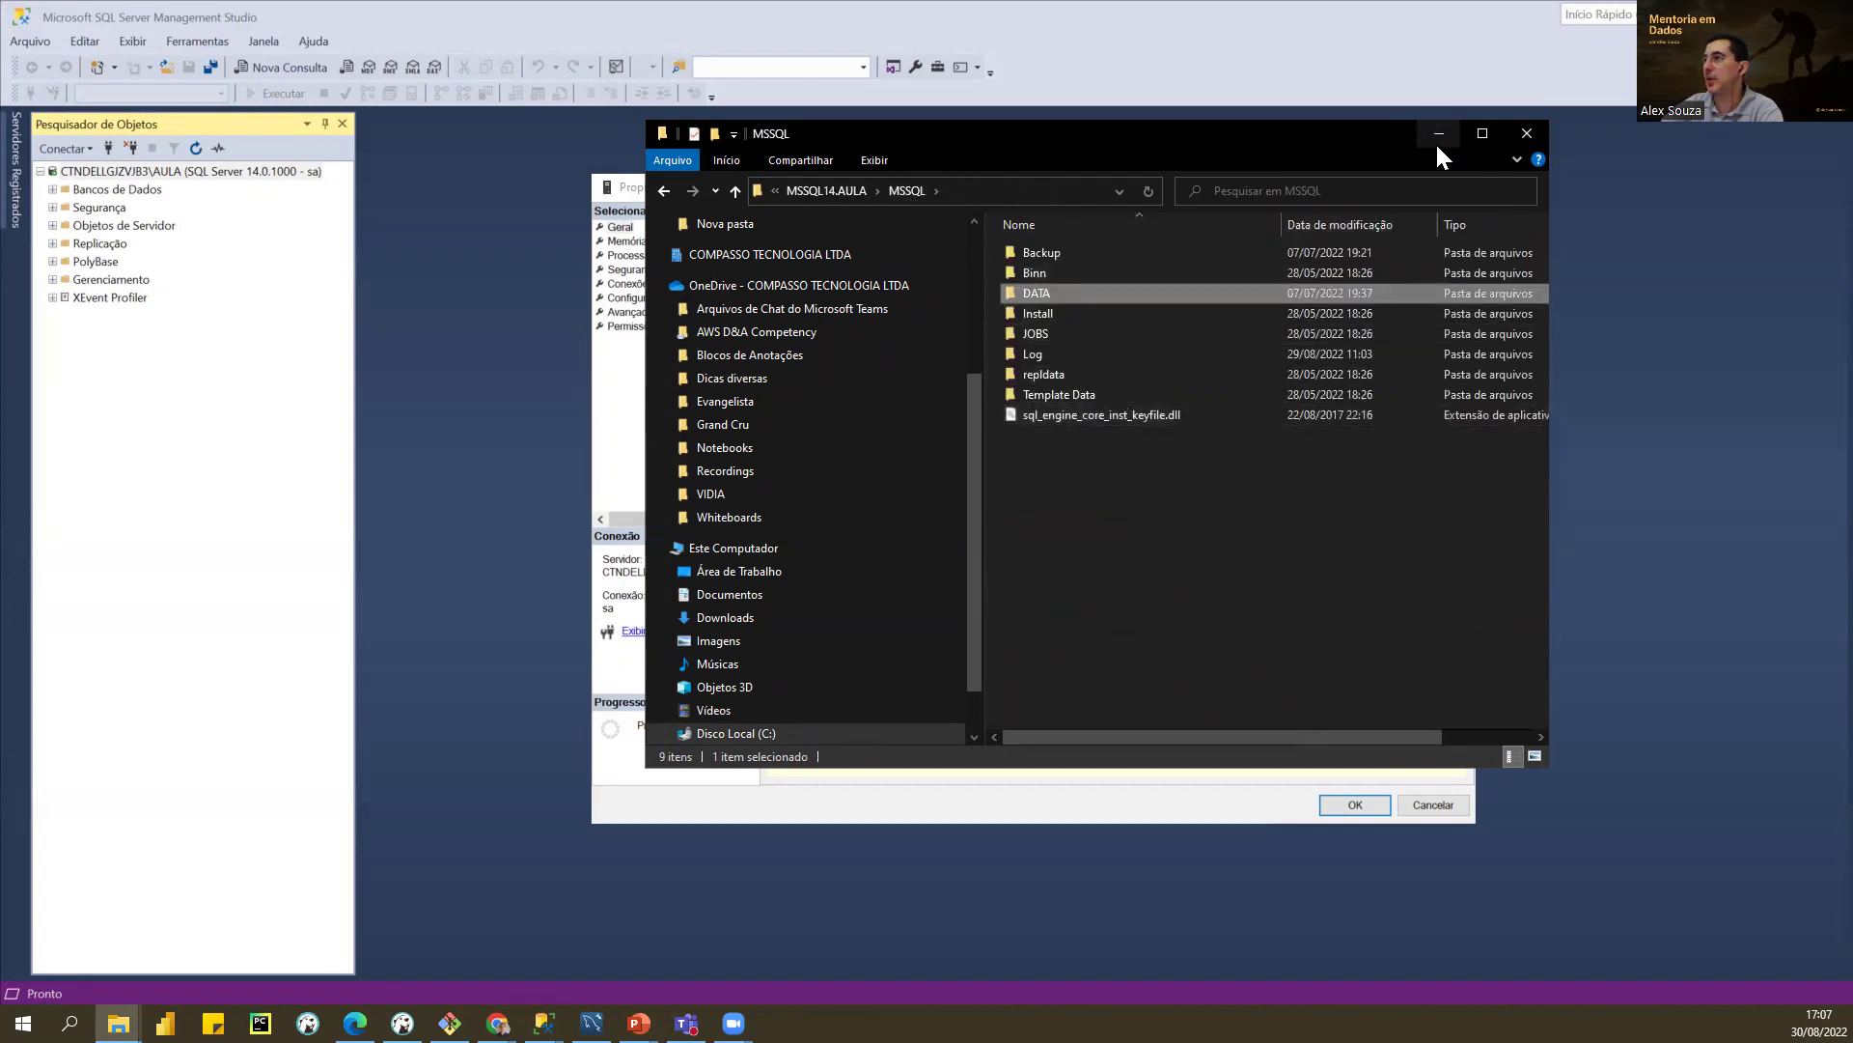
{"action": "left_click", "coordinate": [1438, 134]}
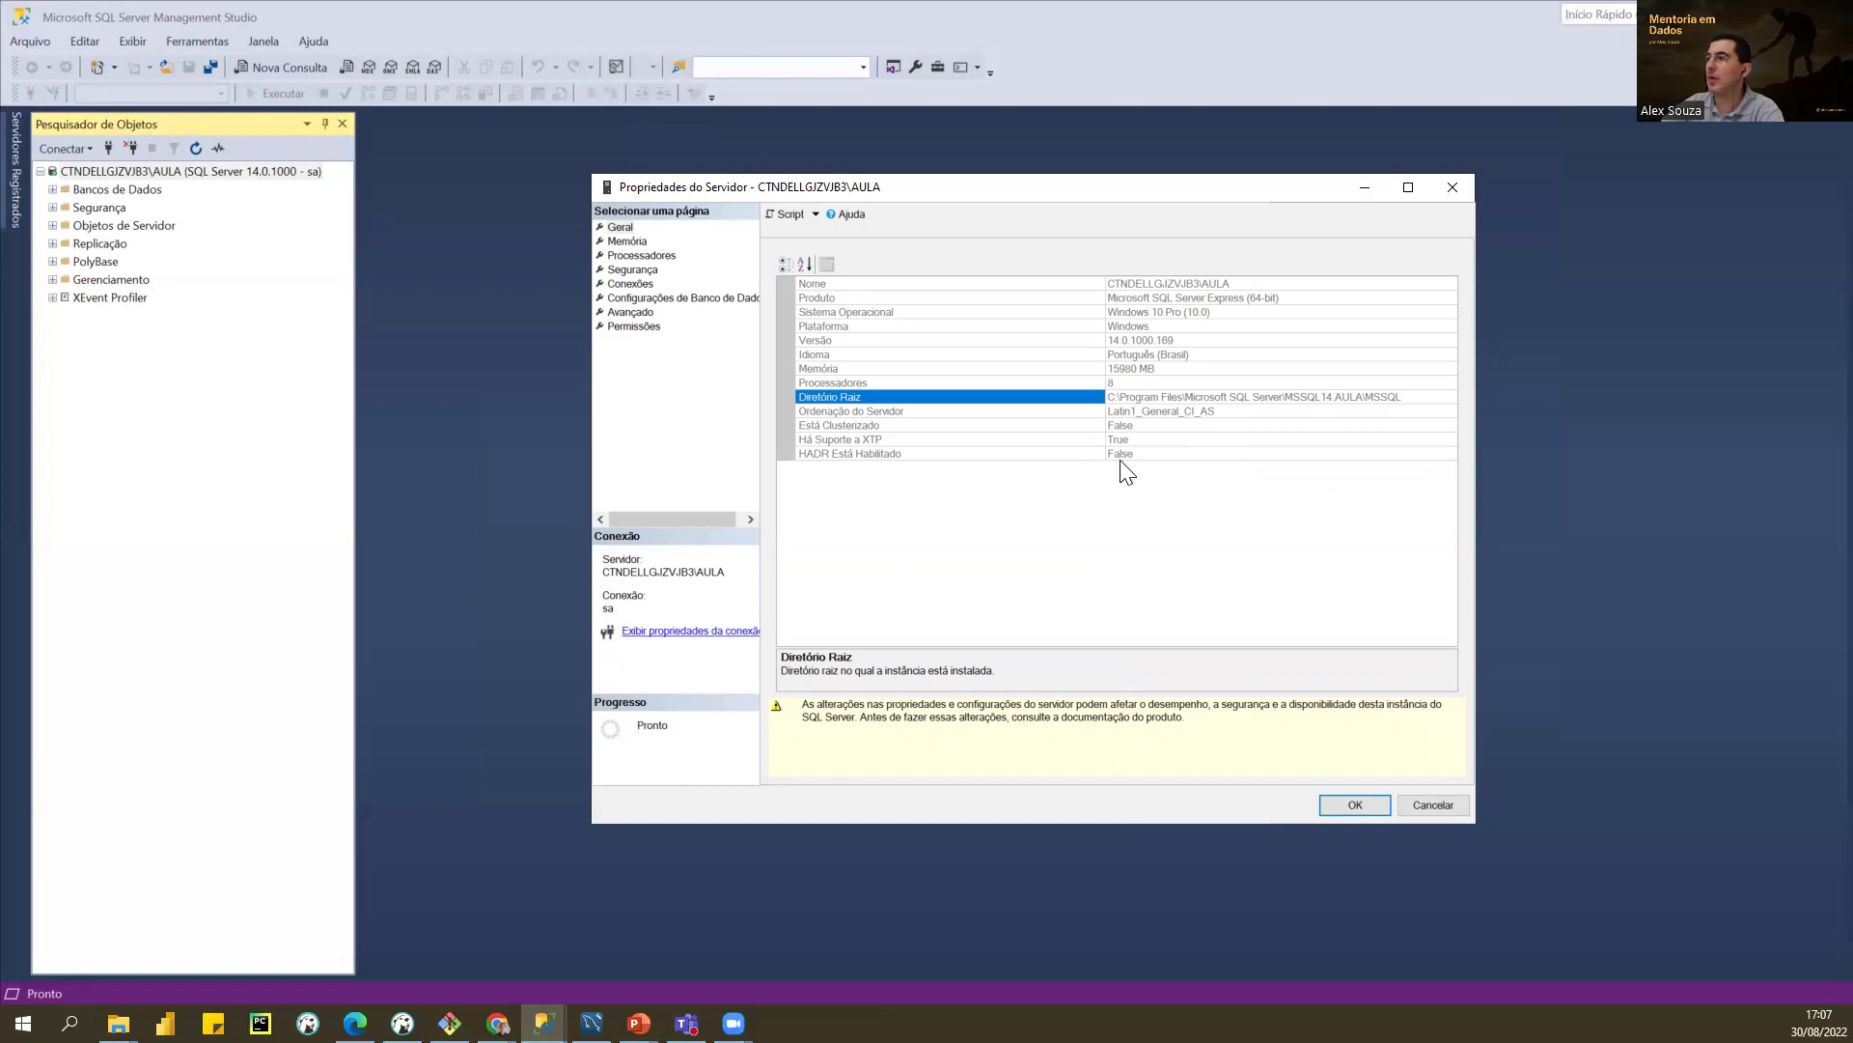
Step: Review the server's Memória settings and expand TUDO and NumaNode0 on the Processadores page to examine the CPUs
{"action": "left_click", "coordinate": [622, 241]}
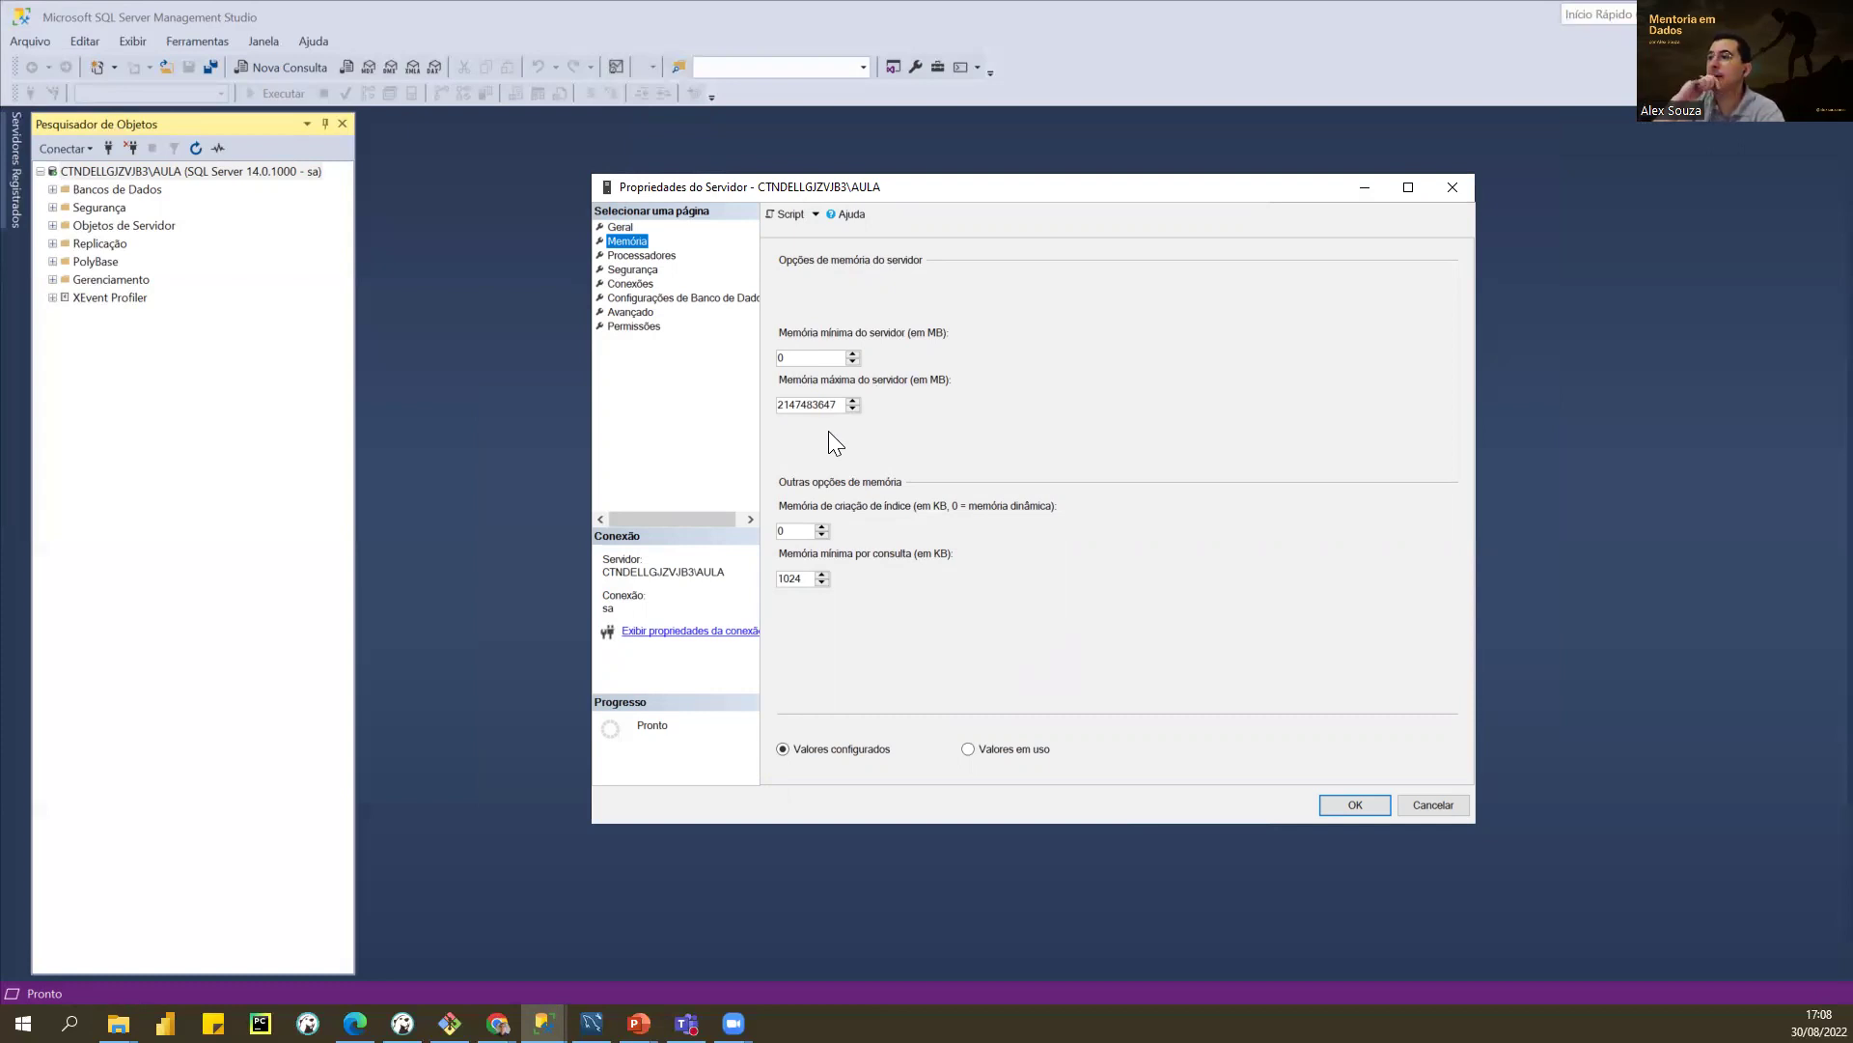
{"action": "left_click", "coordinate": [643, 255]}
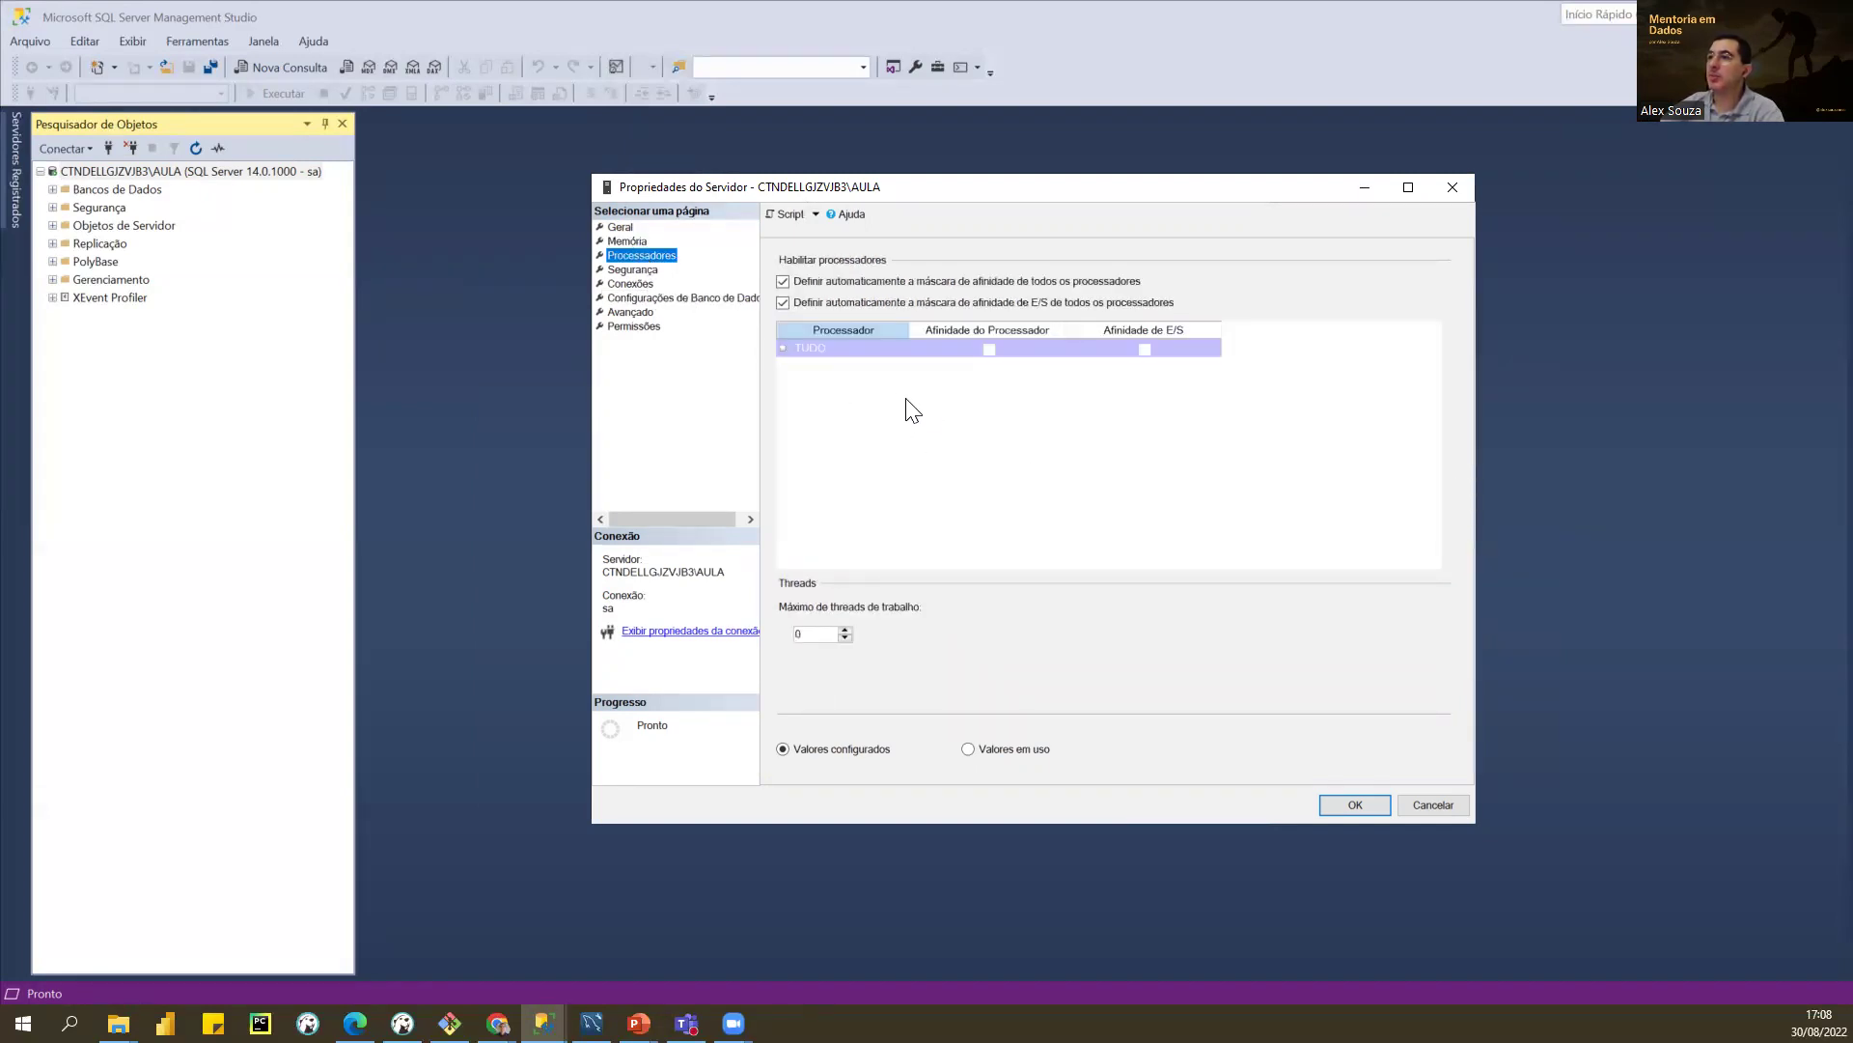
{"action": "left_click", "coordinate": [784, 347]}
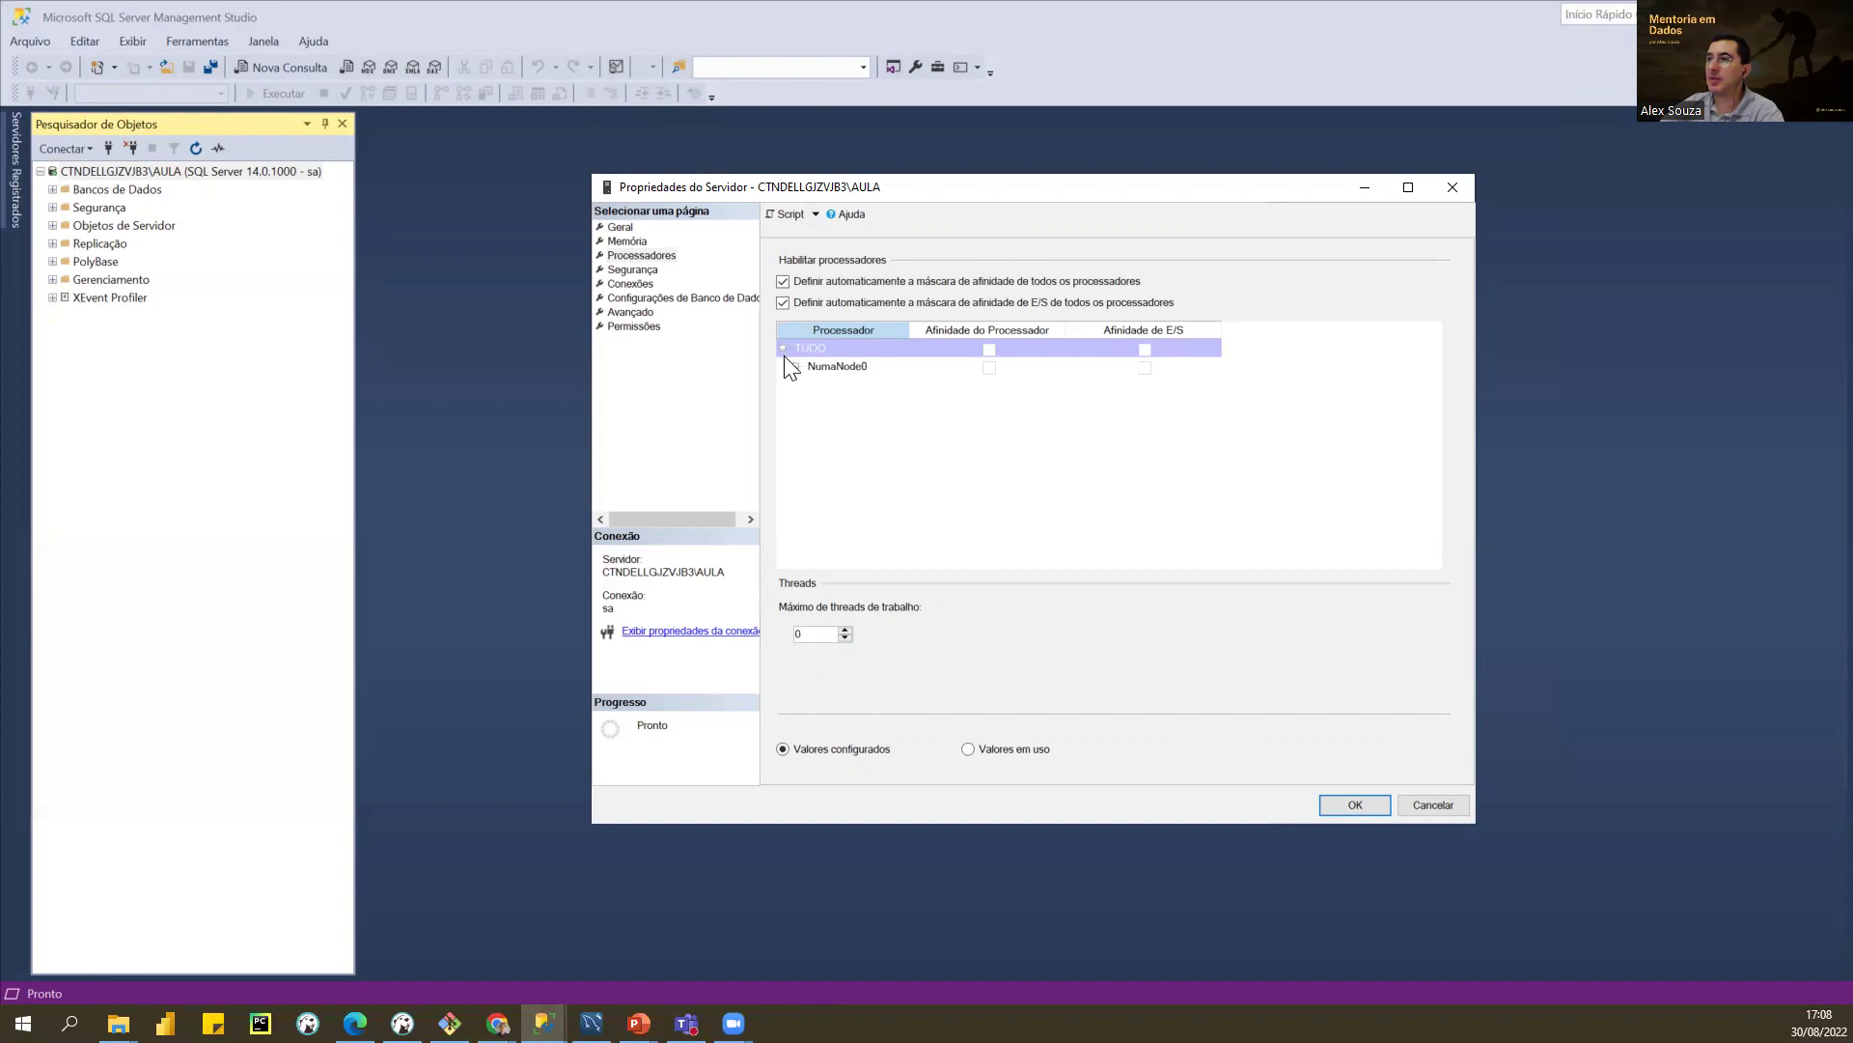
{"action": "left_click", "coordinate": [797, 367]}
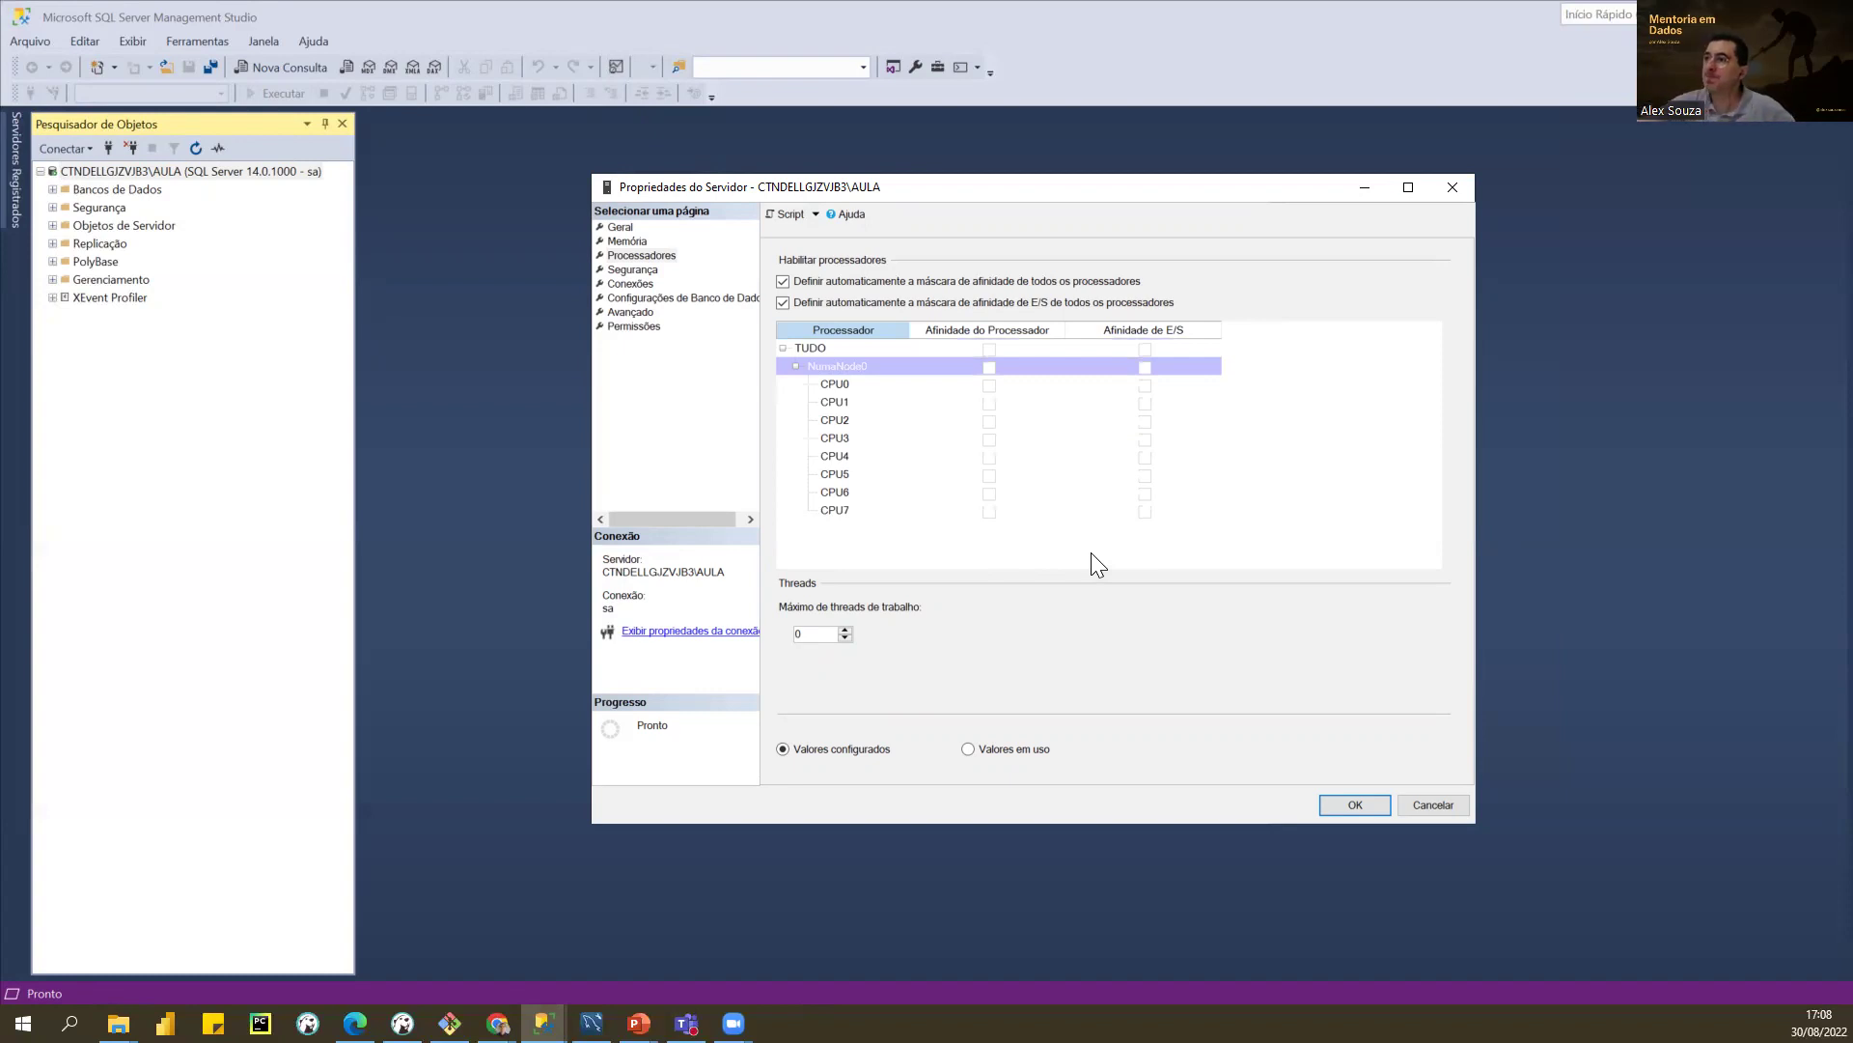
Step: Review the server's Segurança settings and look through the default connection options on the Conexões page
{"action": "left_click", "coordinate": [641, 271]}
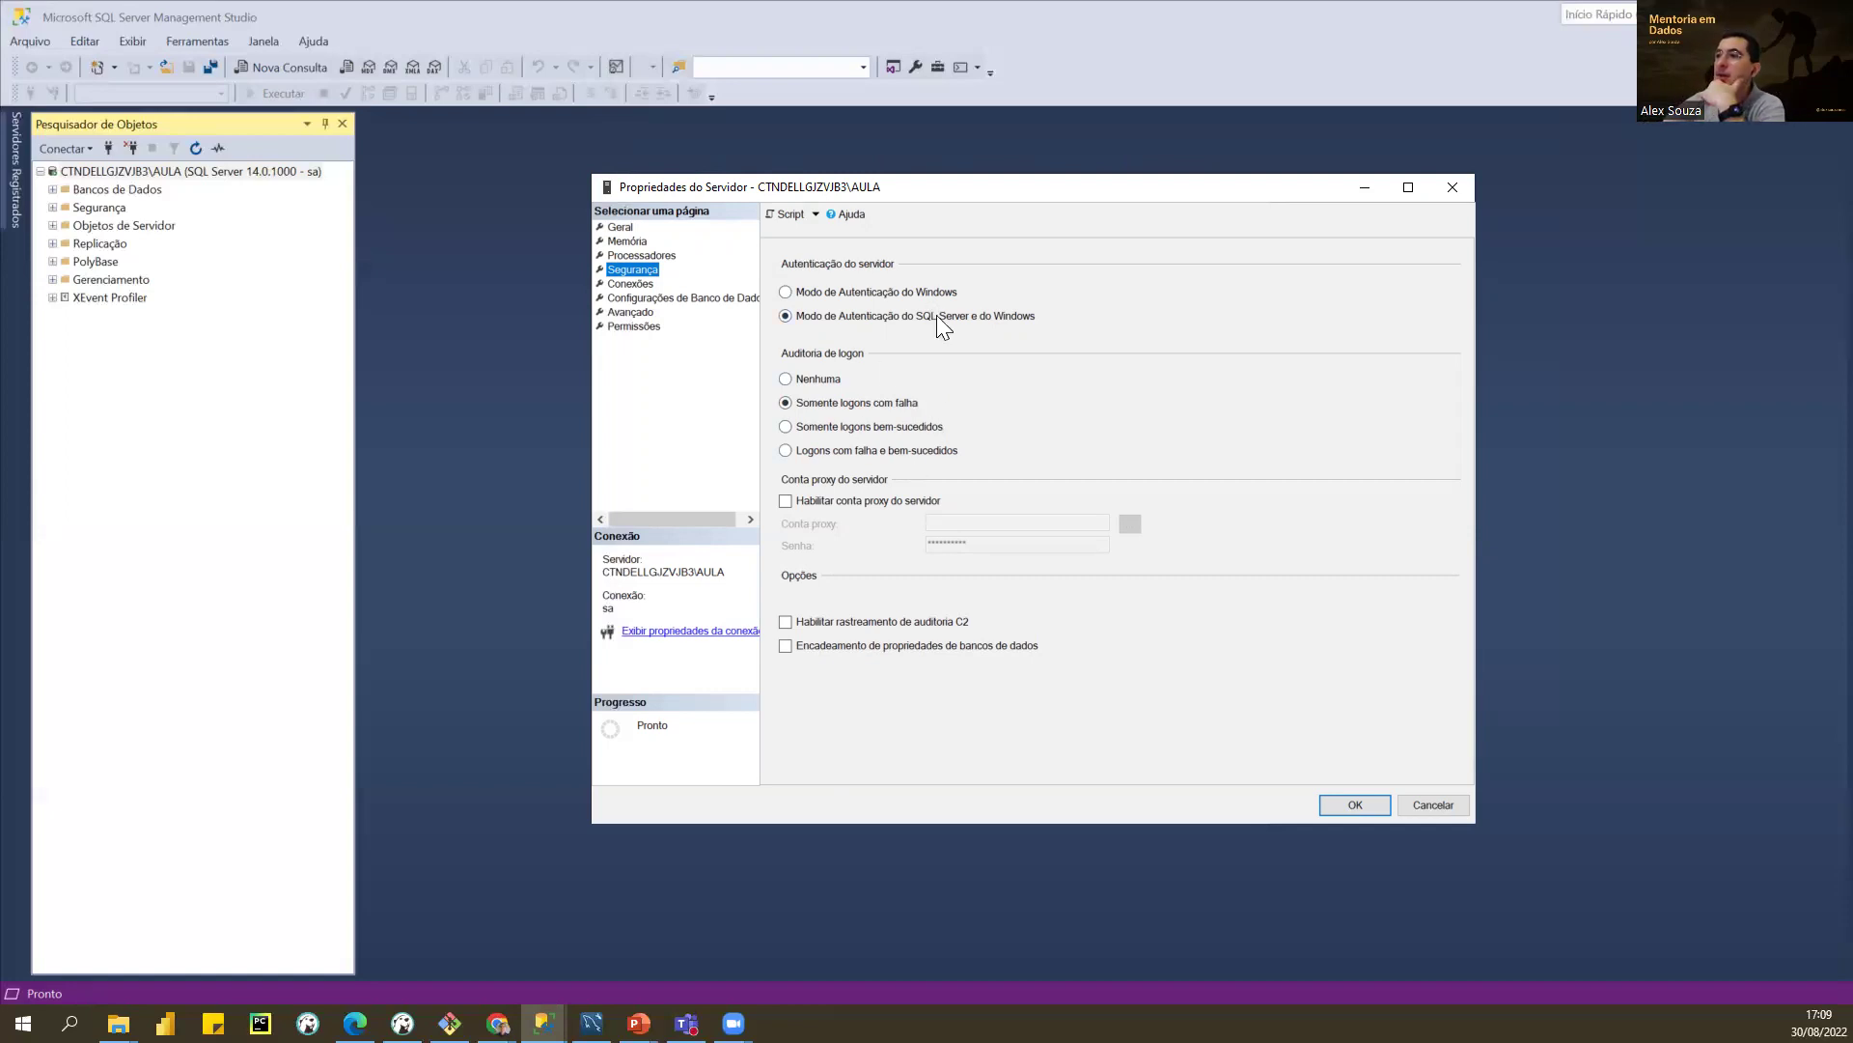
{"action": "left_click", "coordinate": [629, 284]}
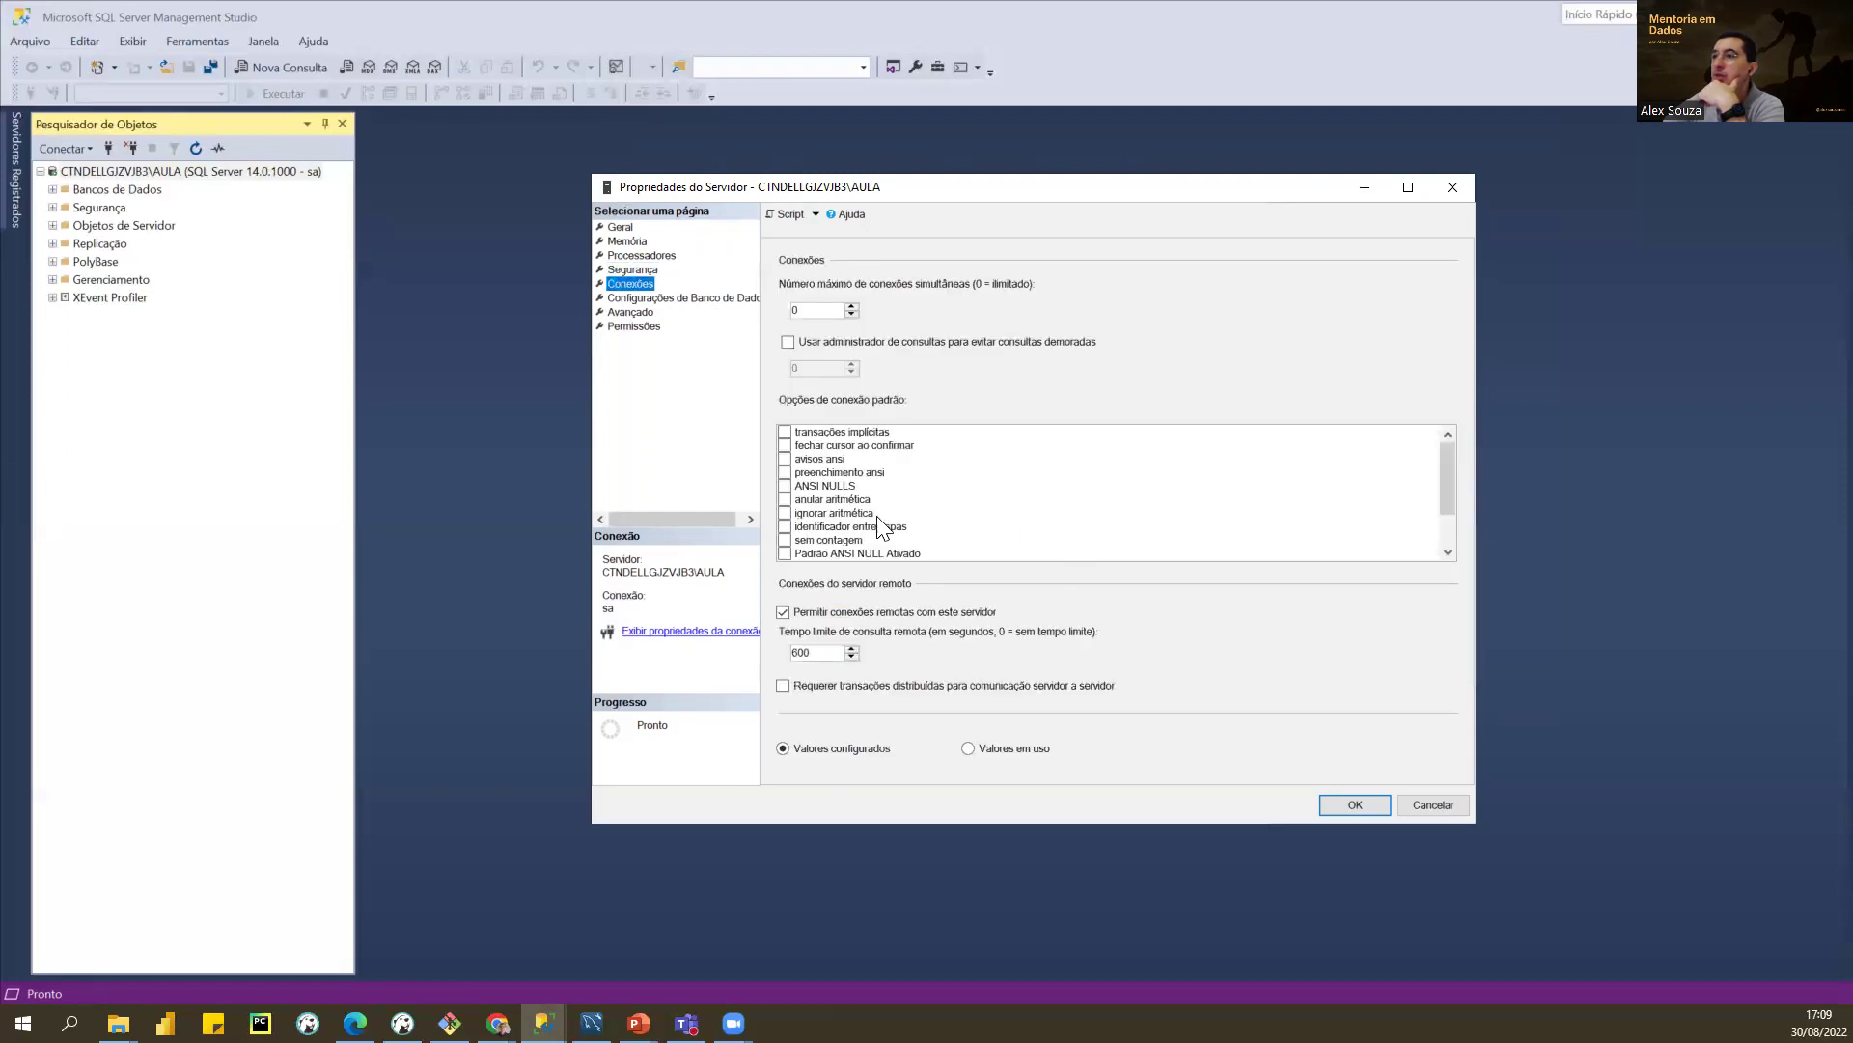
{"action": "scroll", "coordinate": [850, 504], "scroll_direction": "down", "scroll_amount": 2}
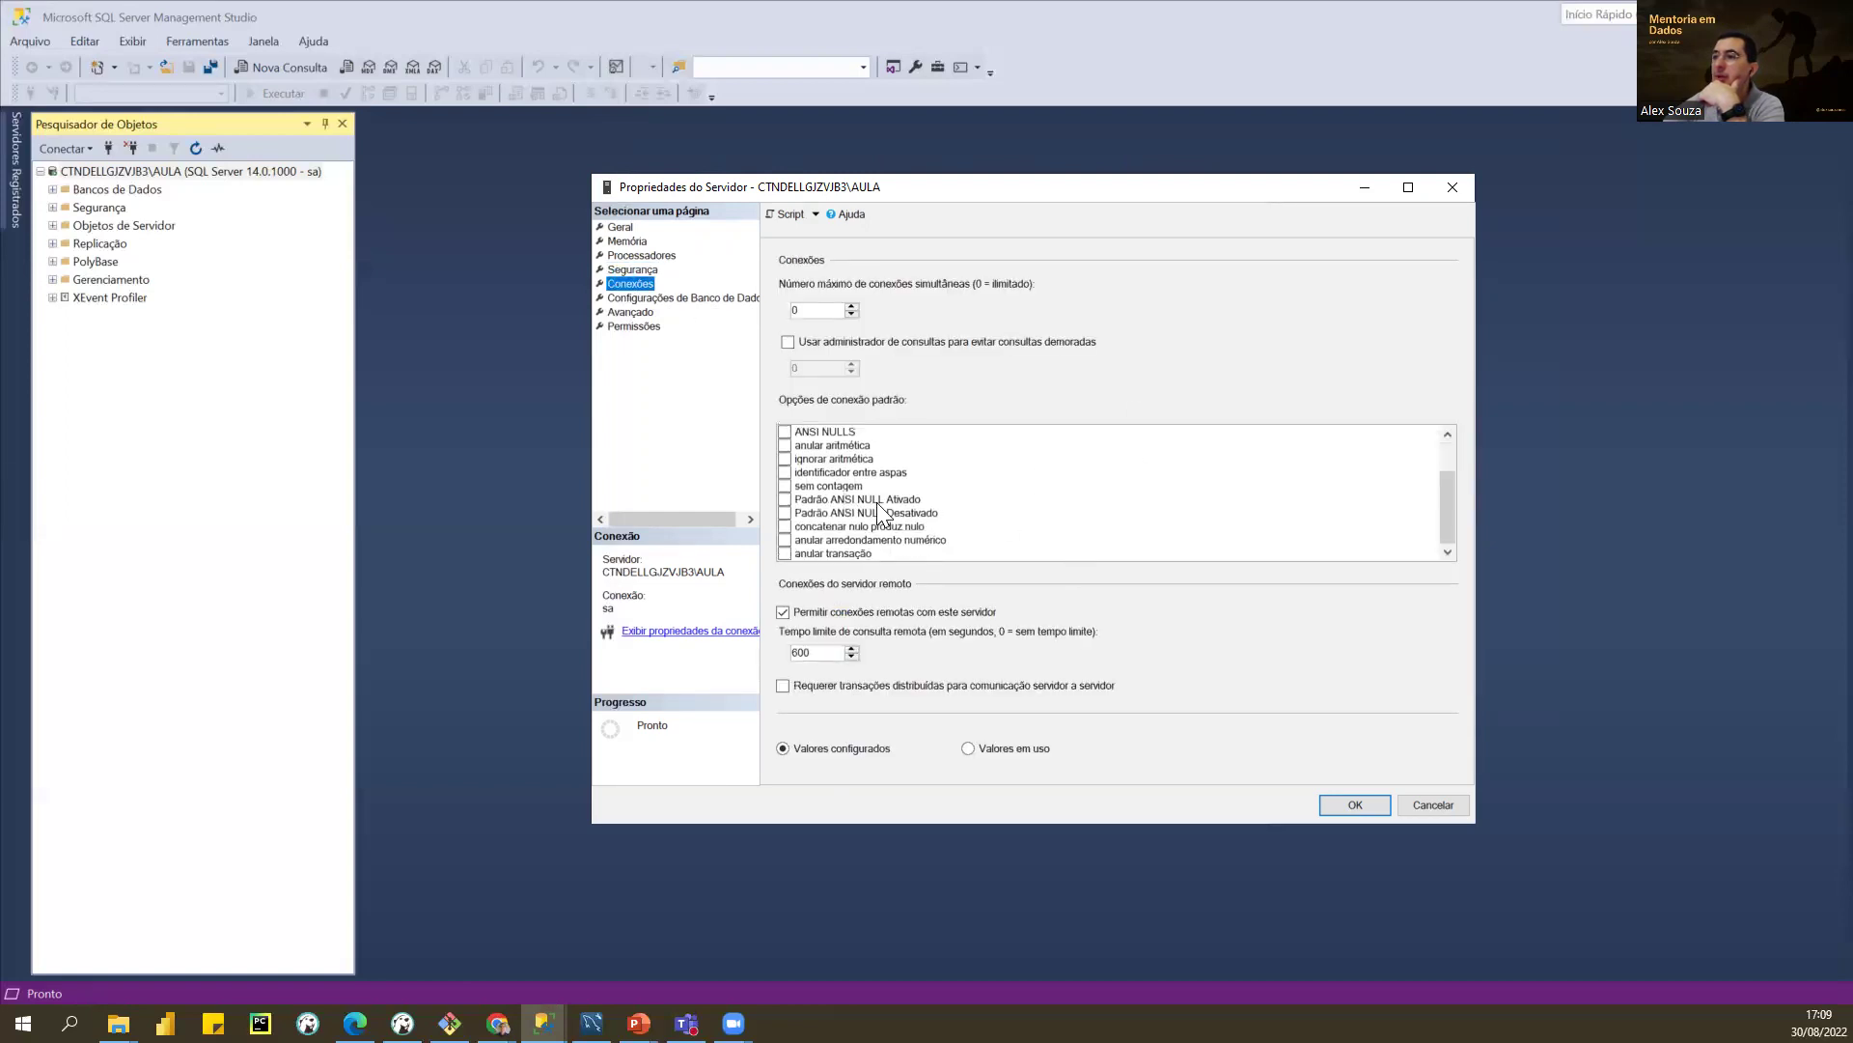
{"action": "scroll", "coordinate": [902, 536], "scroll_direction": "up", "scroll_amount": 2}
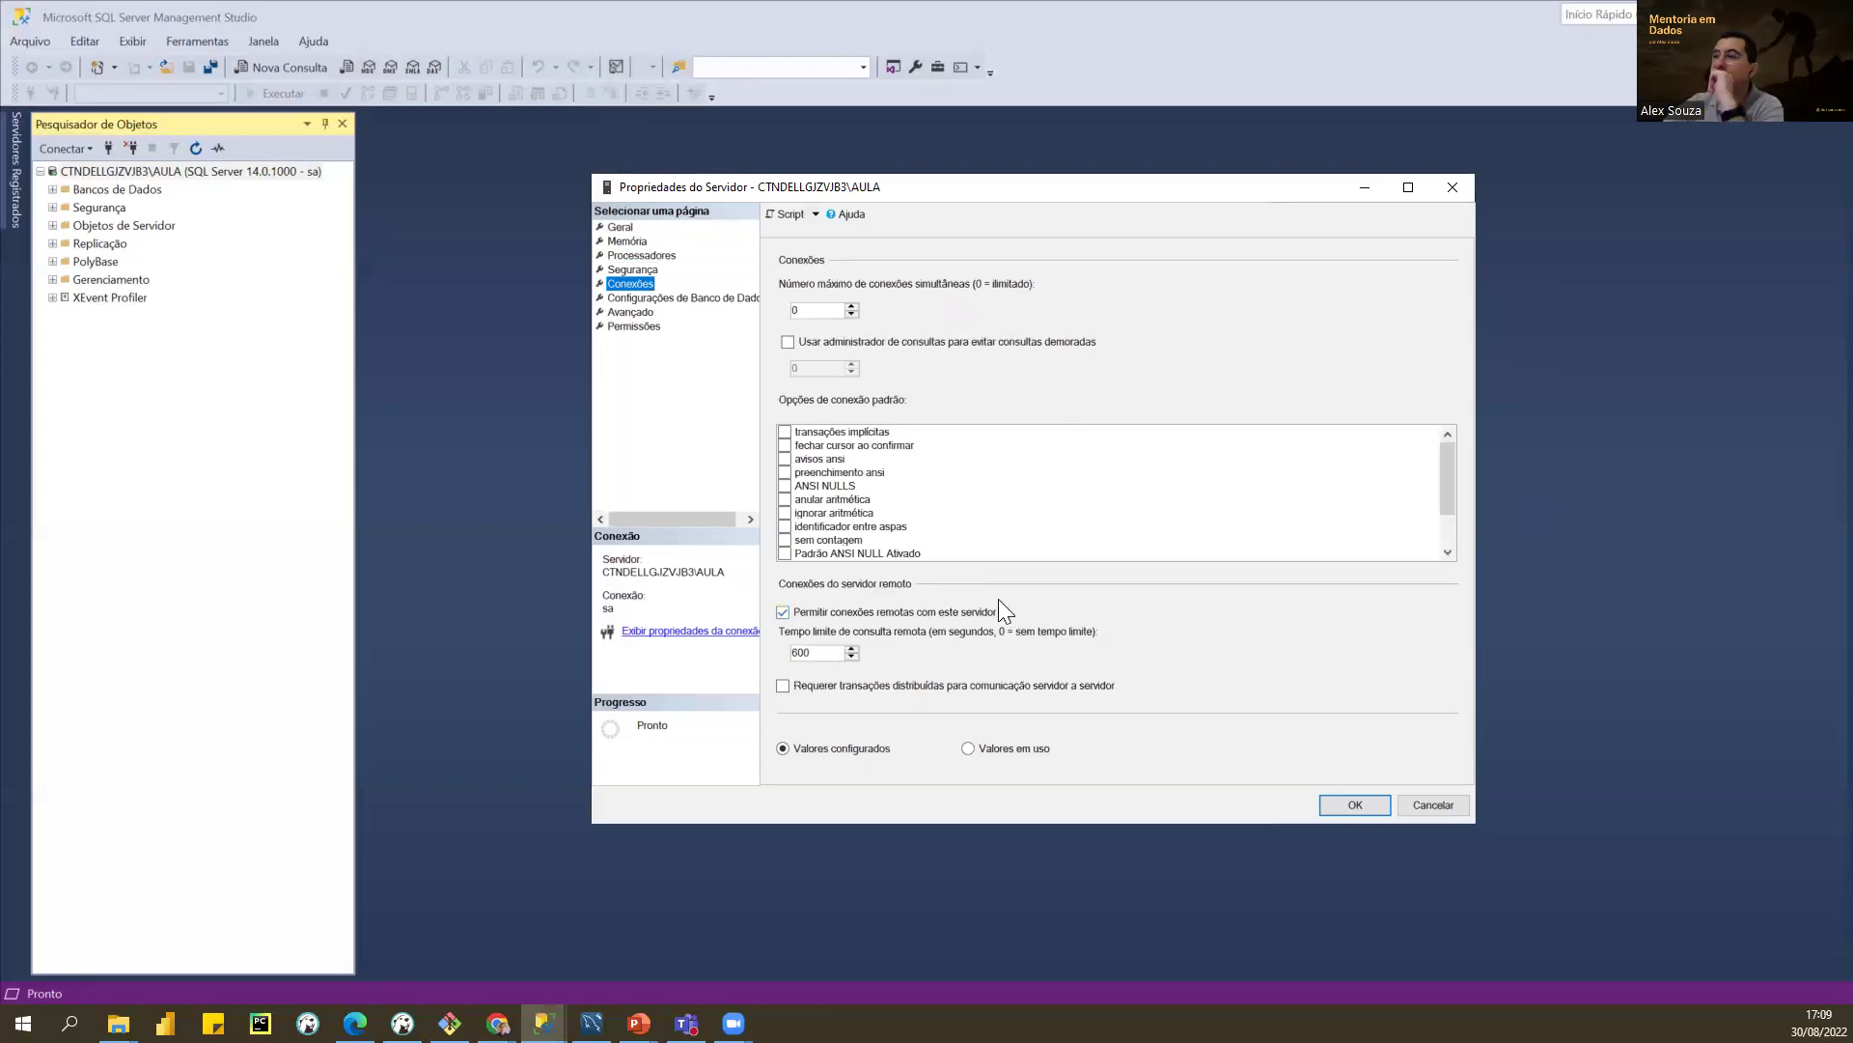
Step: Examine the default data, log and backup locations in the server's database settings, highlighting the backup path
{"action": "left_click", "coordinate": [676, 298]}
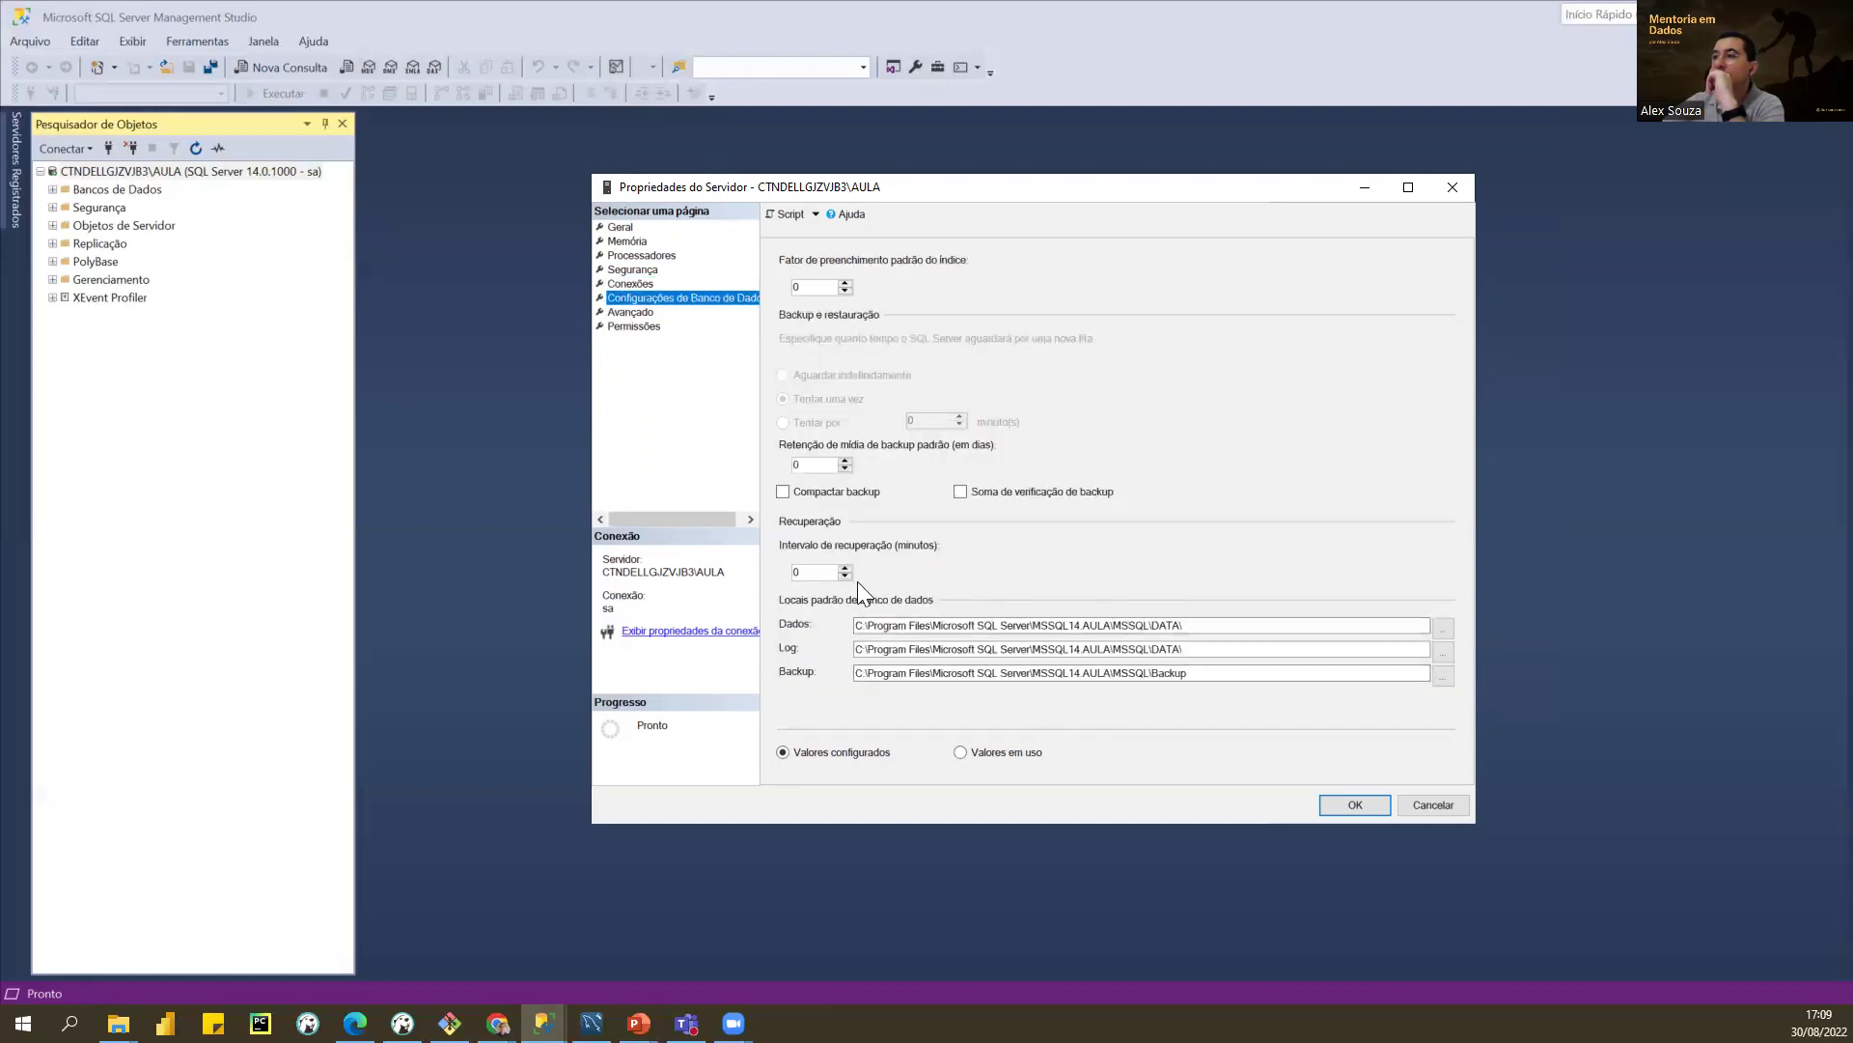
{"action": "left_click", "coordinate": [1151, 626]}
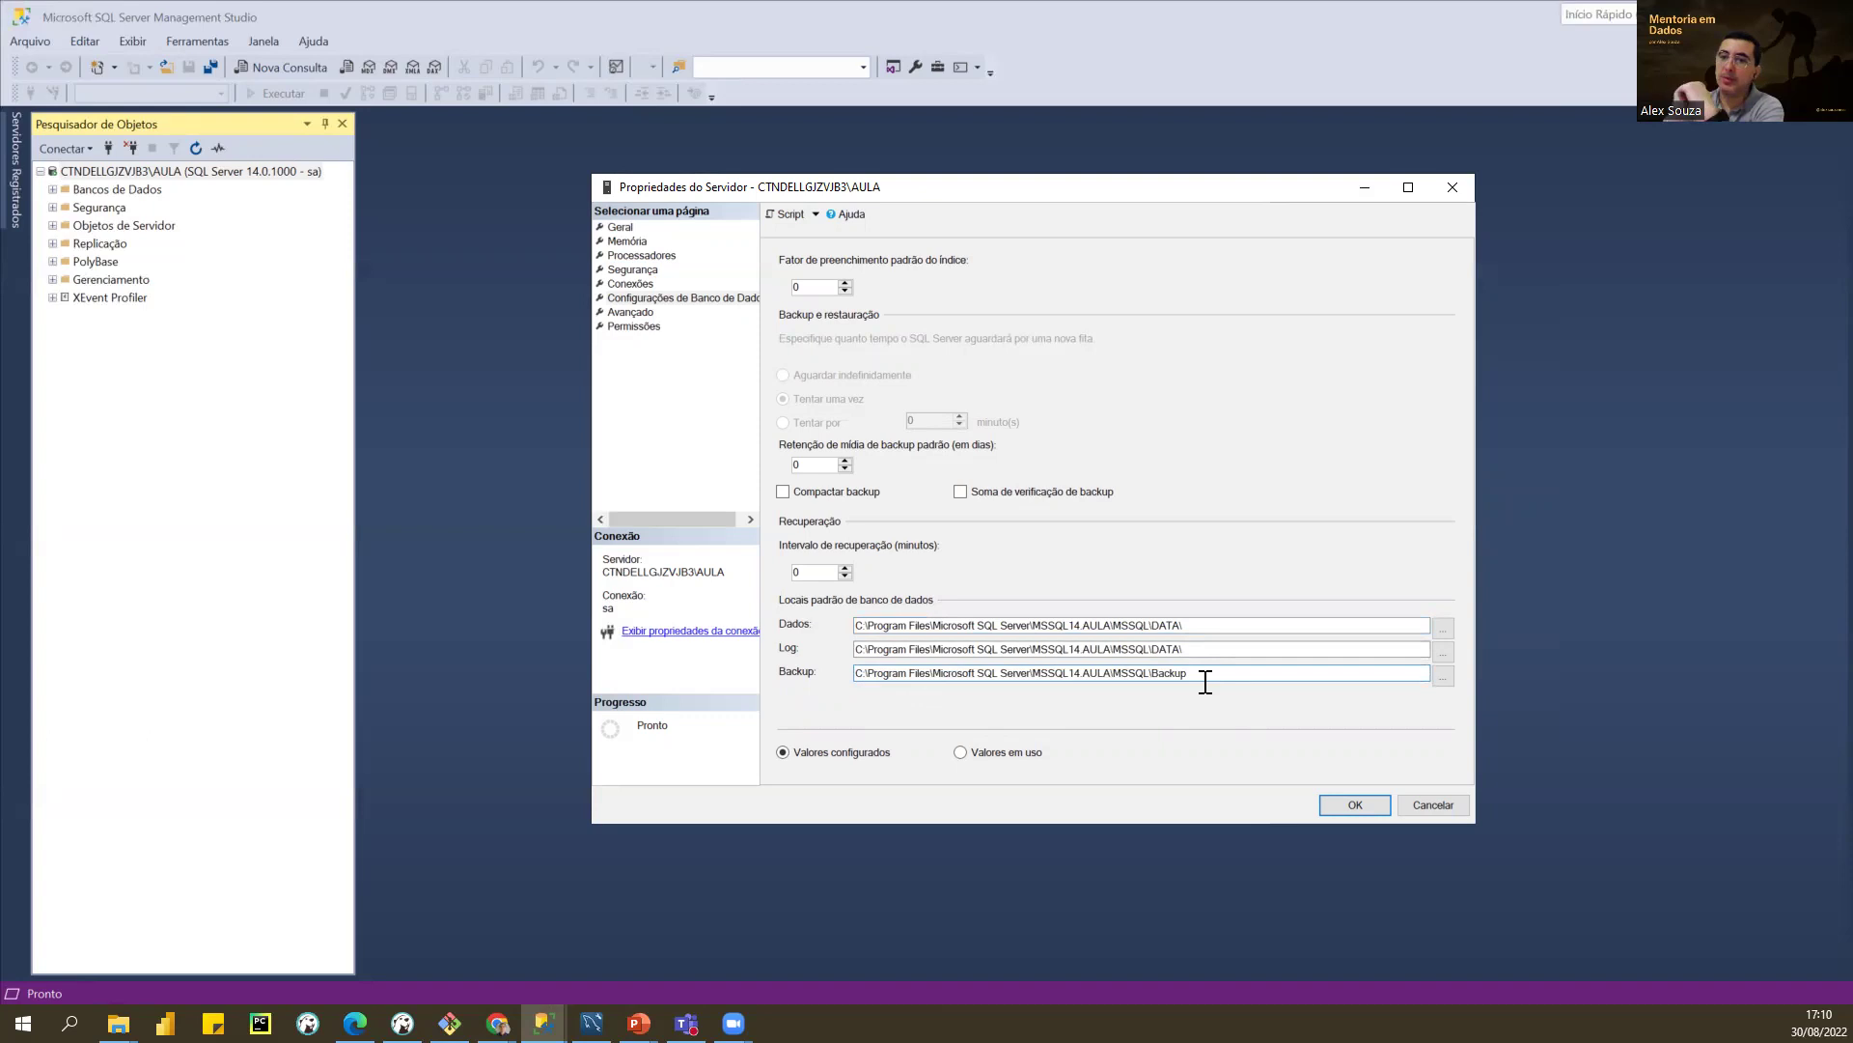
{"action": "left_click_drag", "start_coordinate": [1206, 681], "coordinate": [842, 676]}
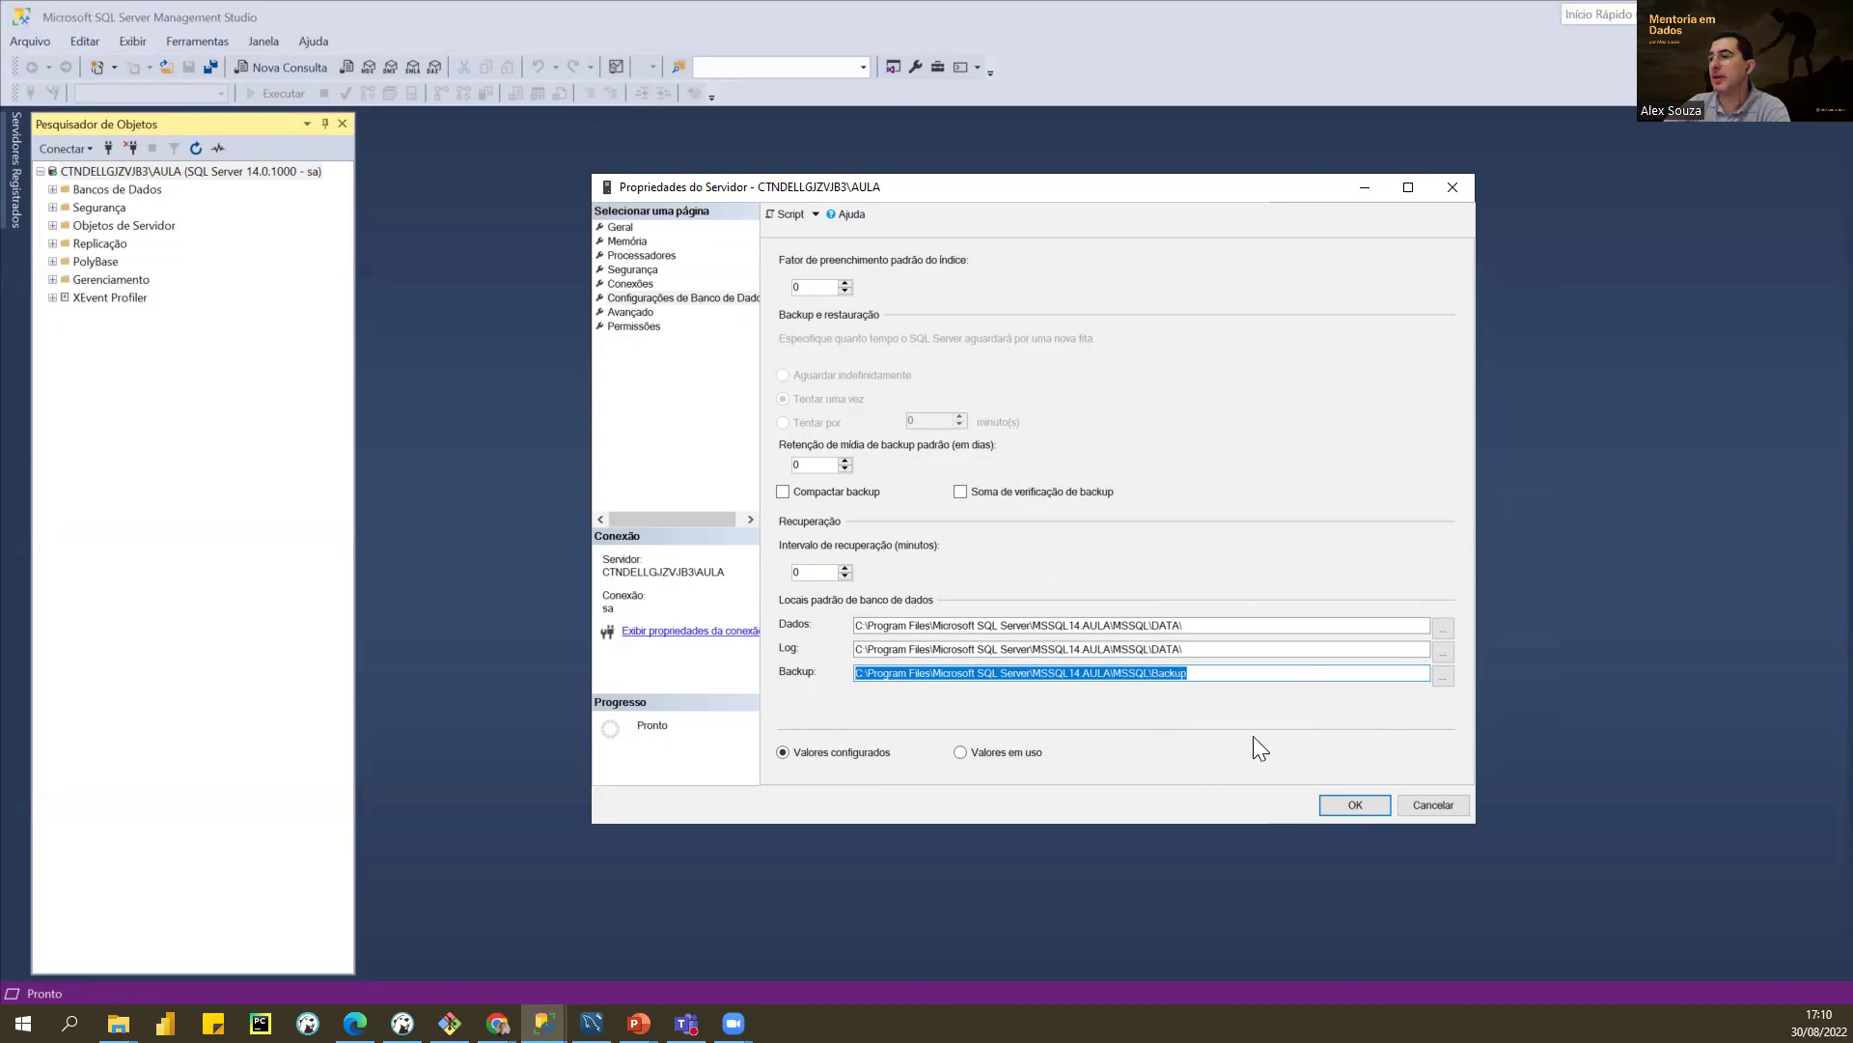
Step: Compare configured and in-use values in the server's Avançado settings, and re-enter -1 for Espera da Consulta
{"action": "left_click", "coordinate": [638, 315]}
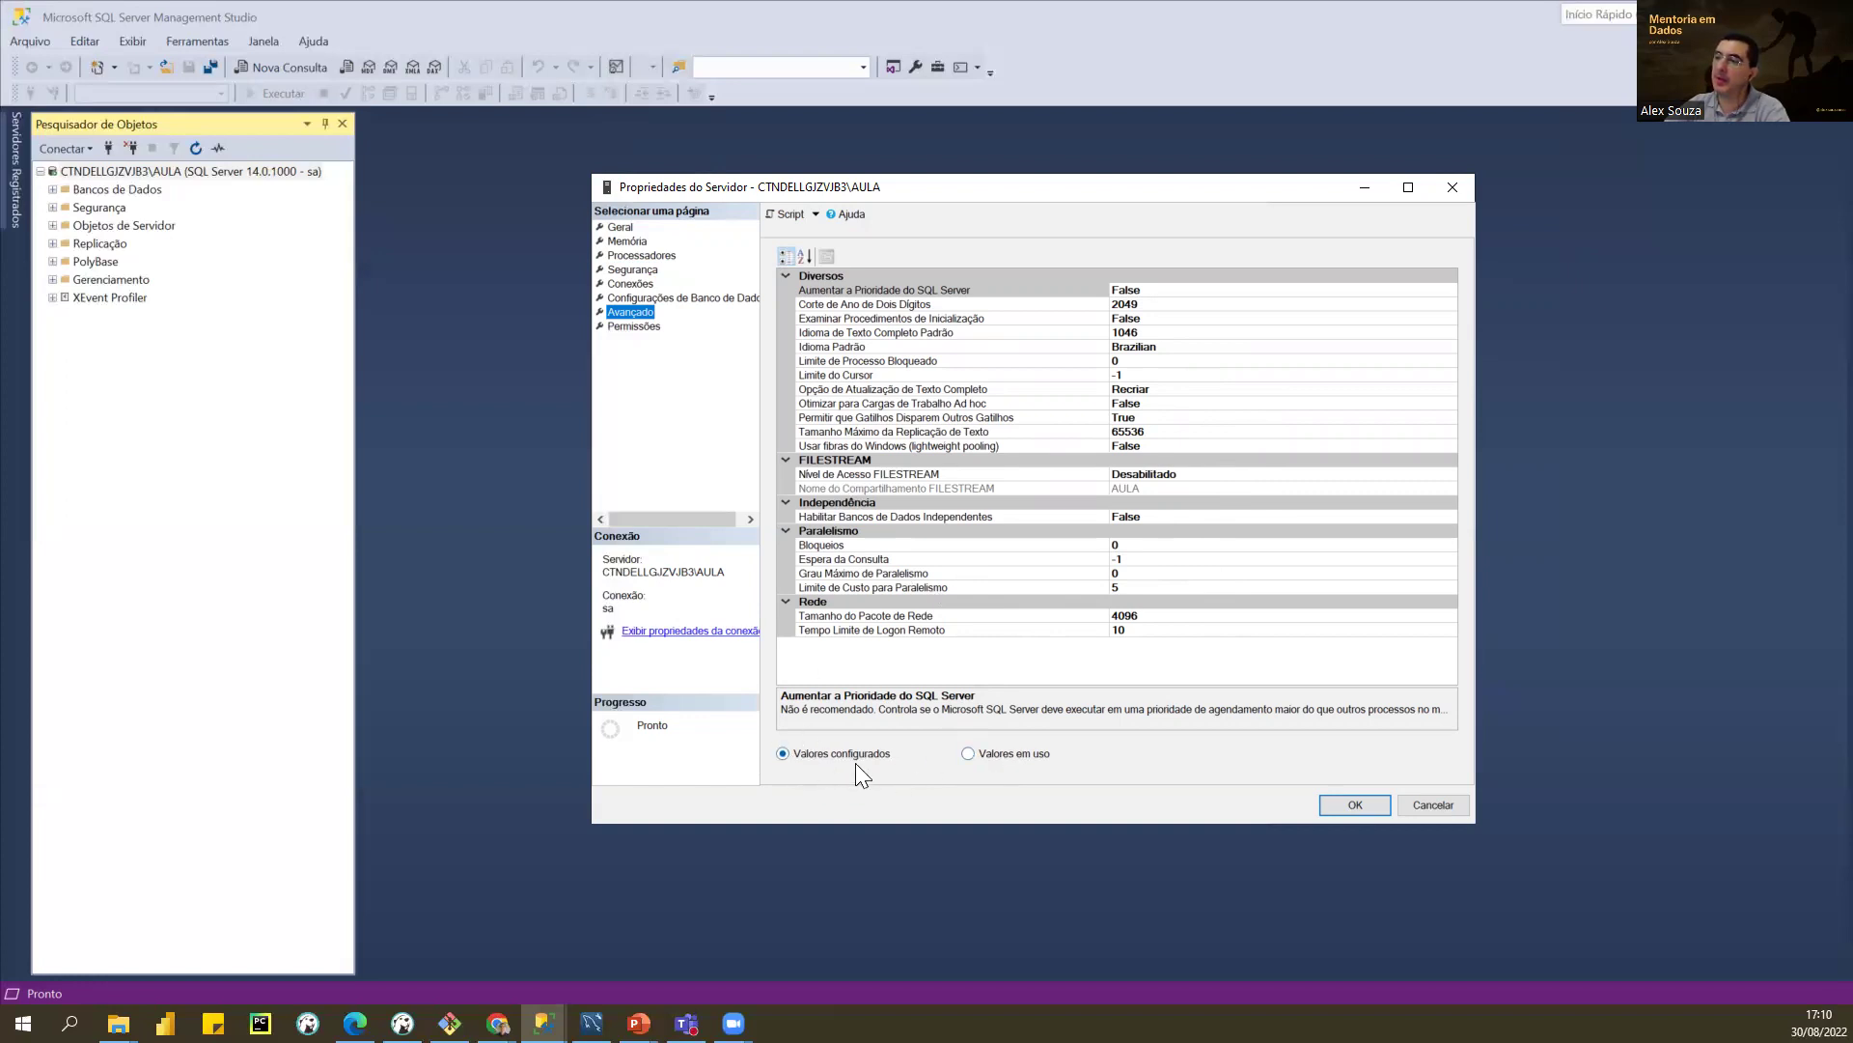
{"action": "left_click", "coordinate": [981, 753]}
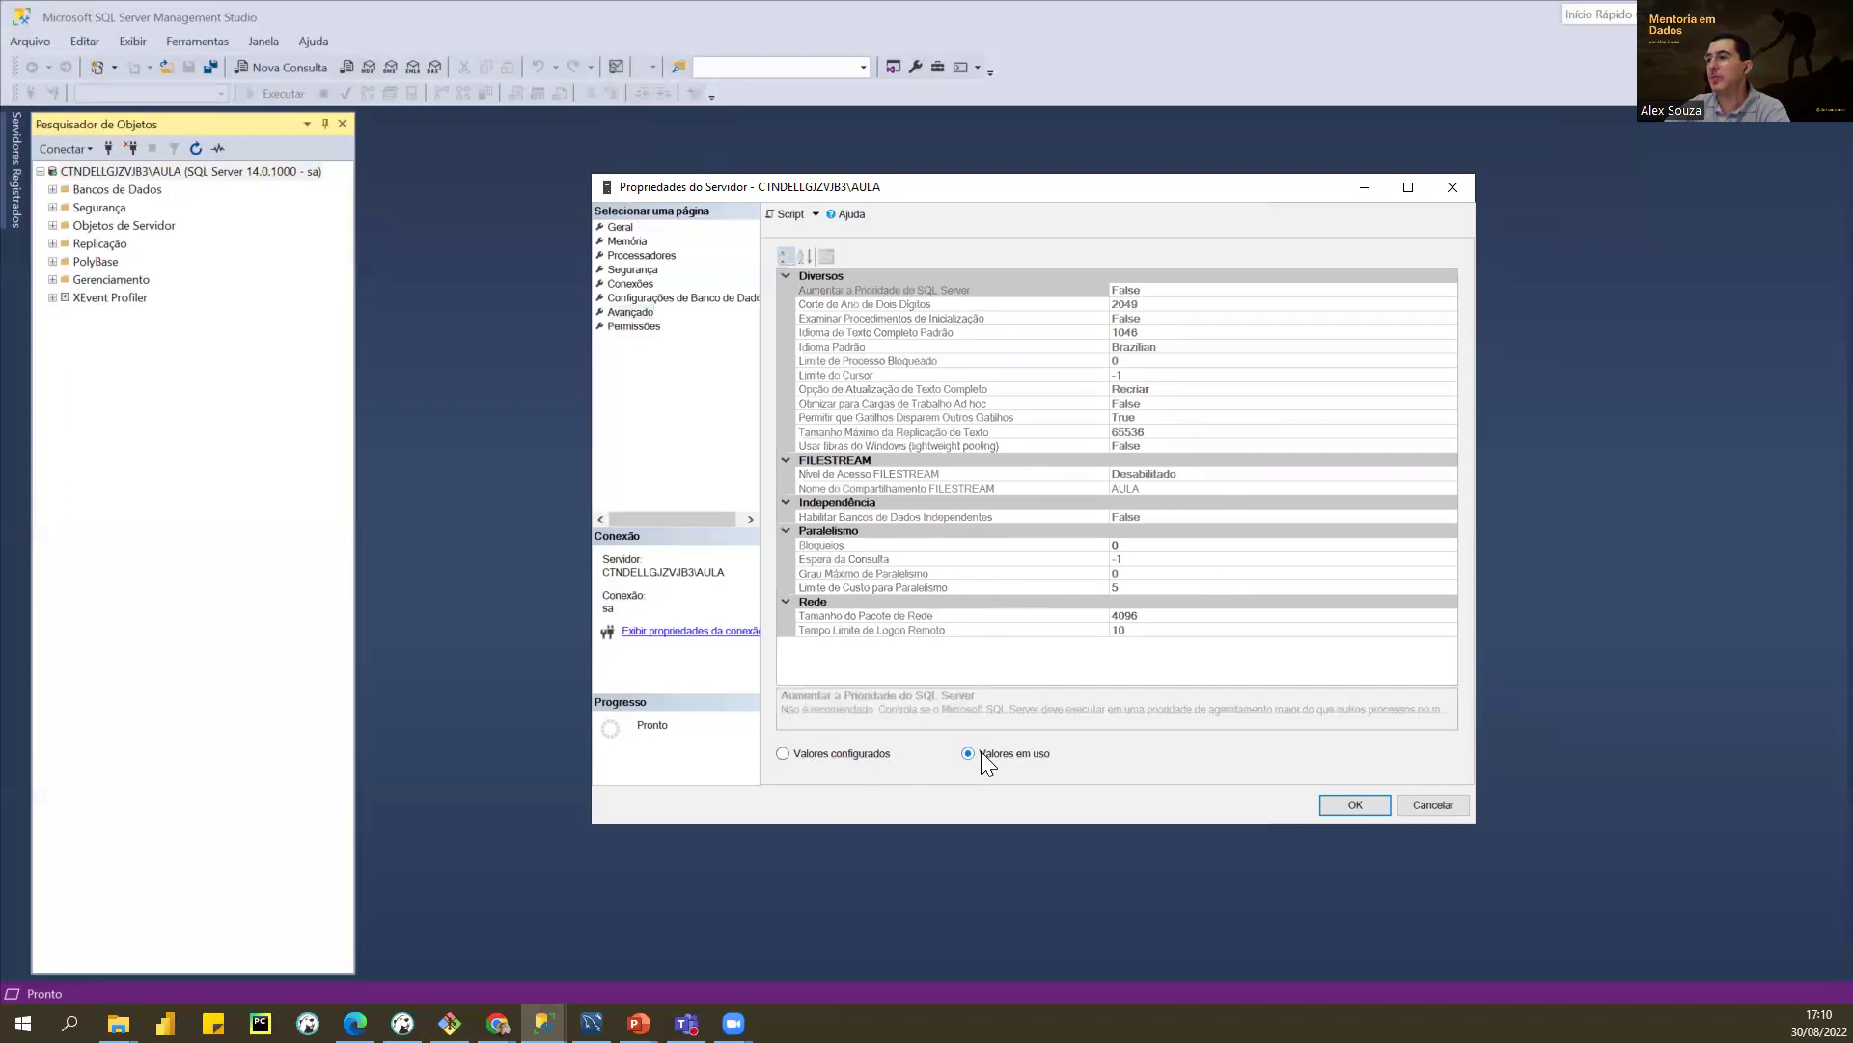
{"action": "left_click", "coordinate": [848, 754]}
{"action": "left_click", "coordinate": [1155, 560]}
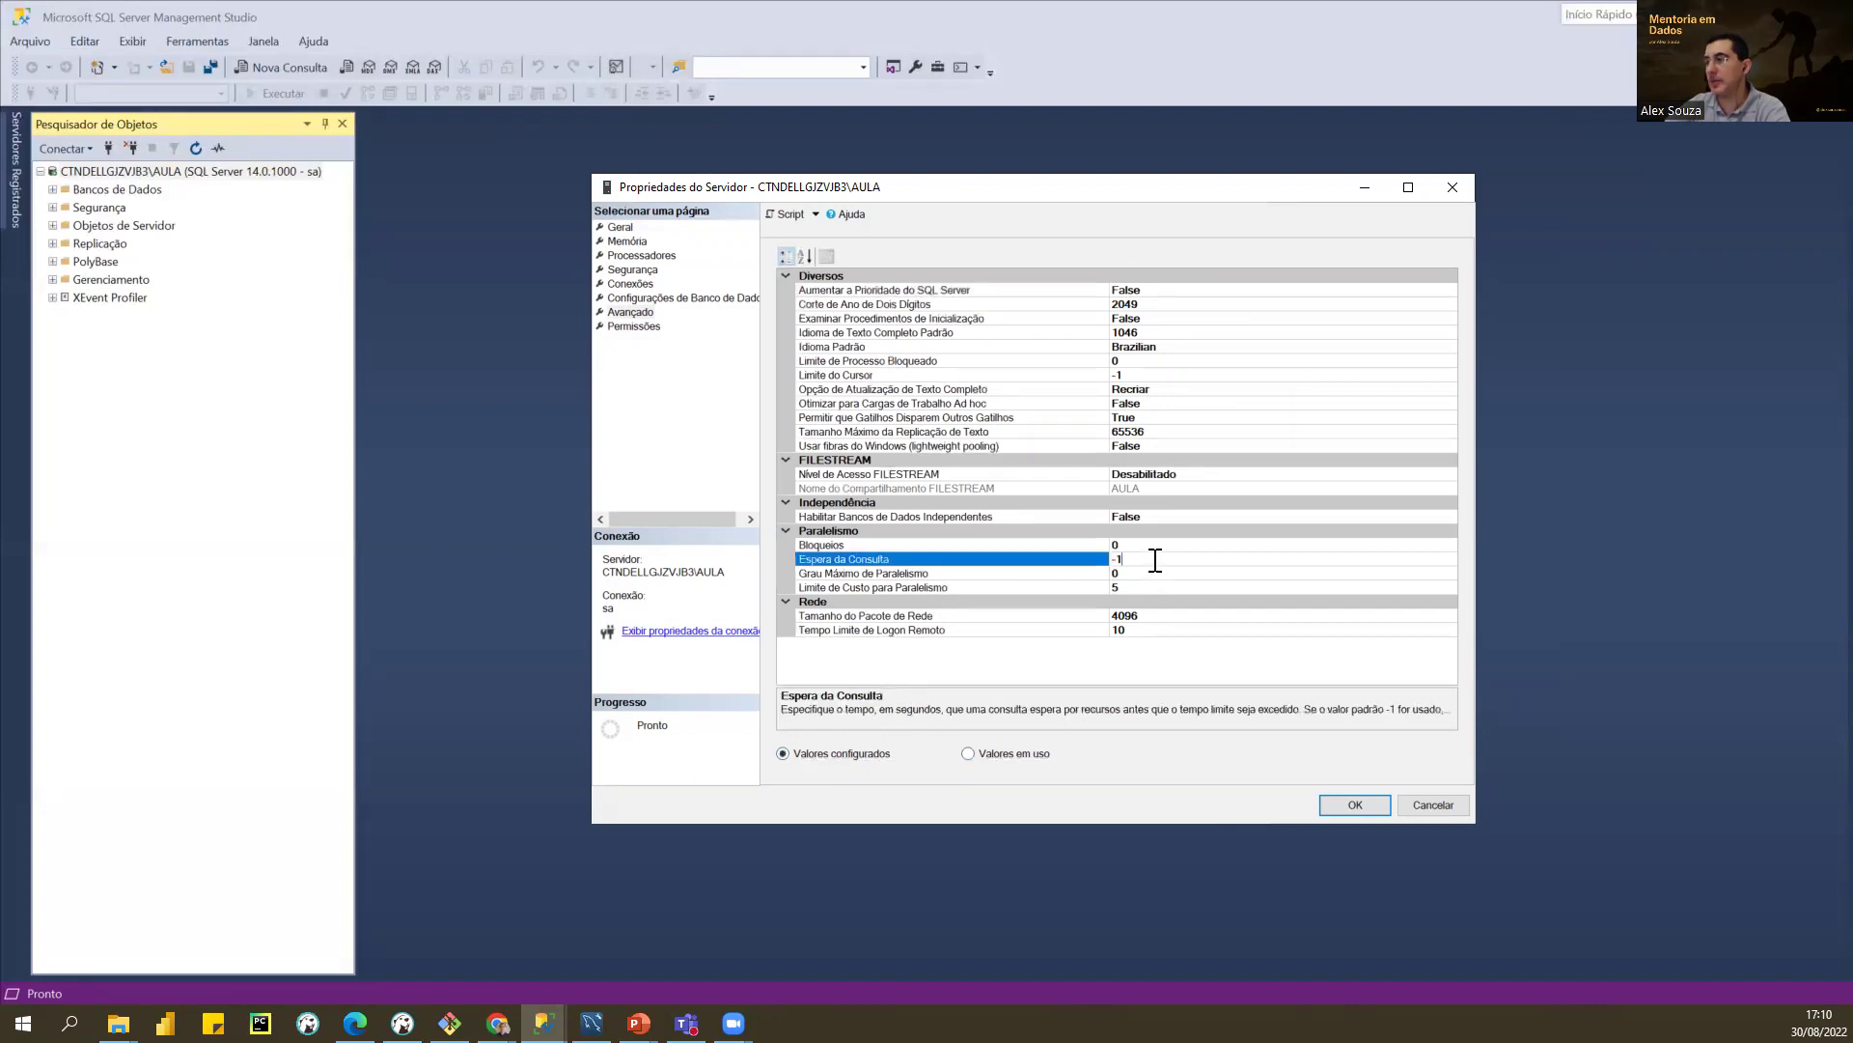
{"action": "key", "text": "BackSpace"}
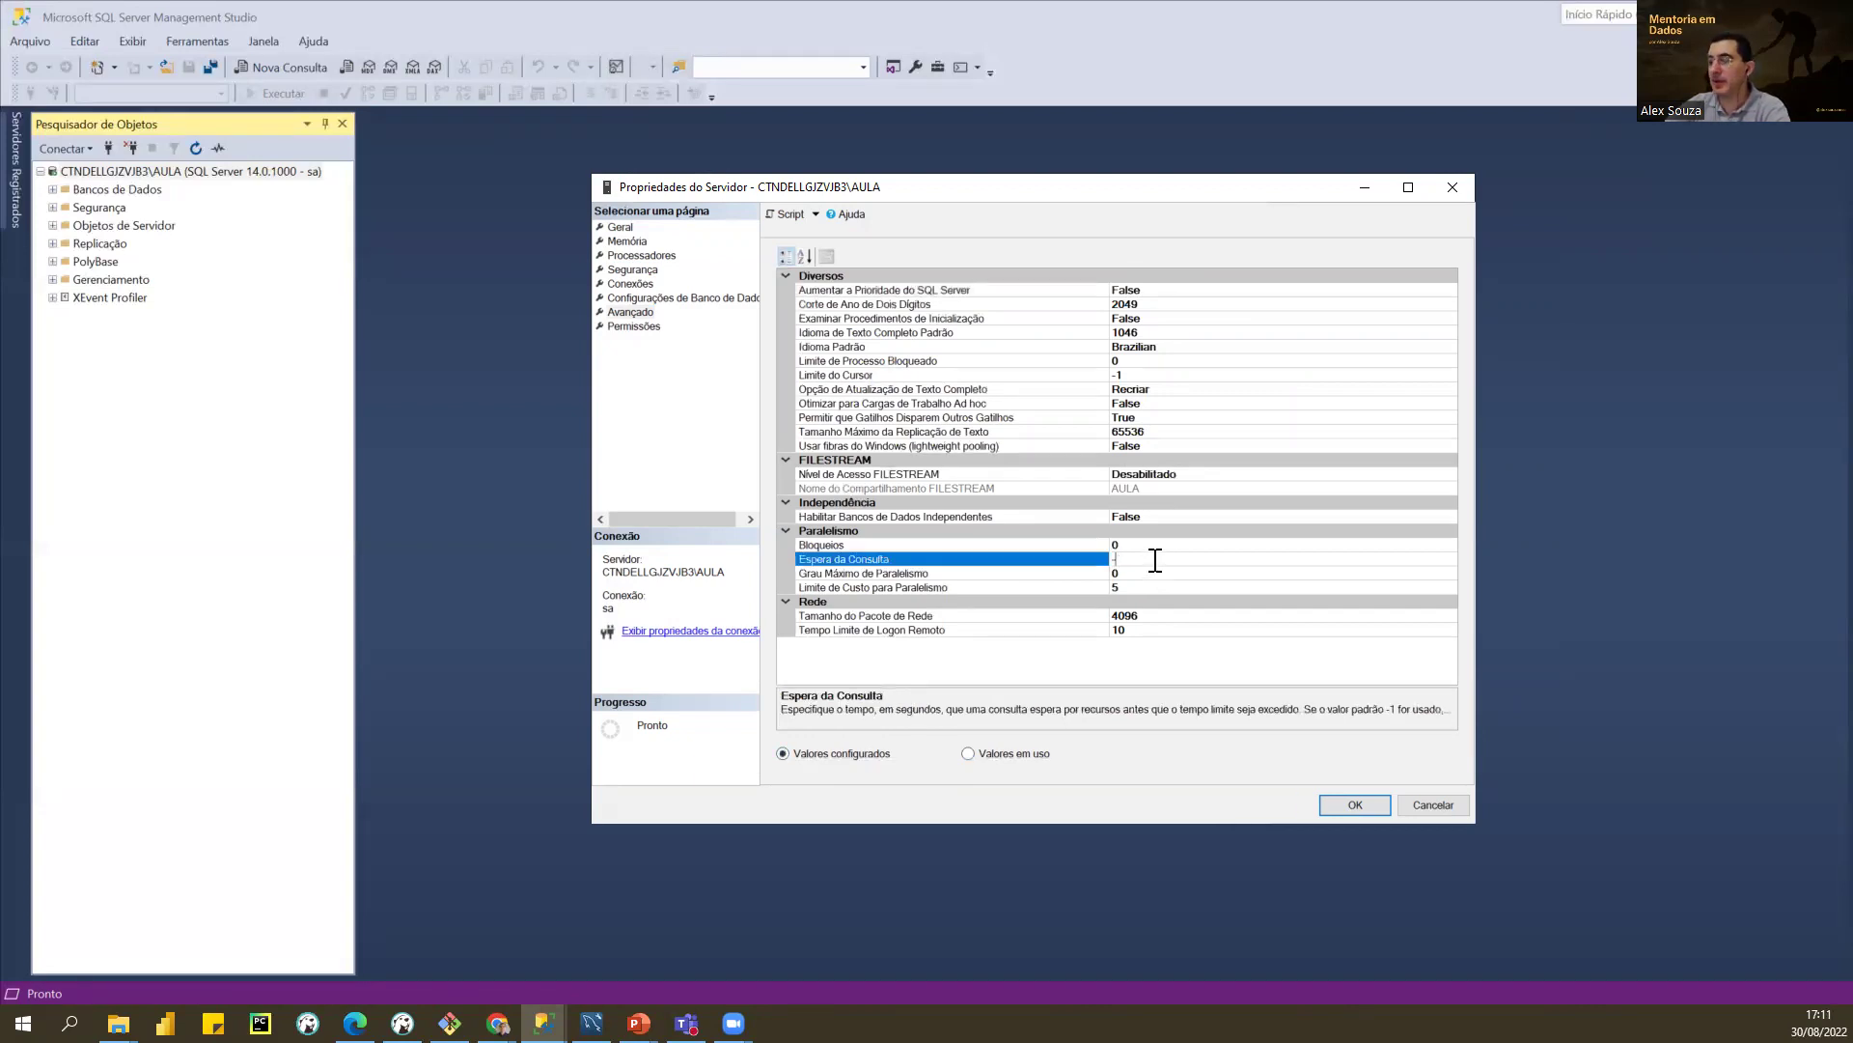
{"action": "type", "text": "1"}
Step: Examine the explicit server permissions of the public role, including Servidor de controle and Desligar, and close the server properties without saving
{"action": "left_click", "coordinate": [634, 326]}
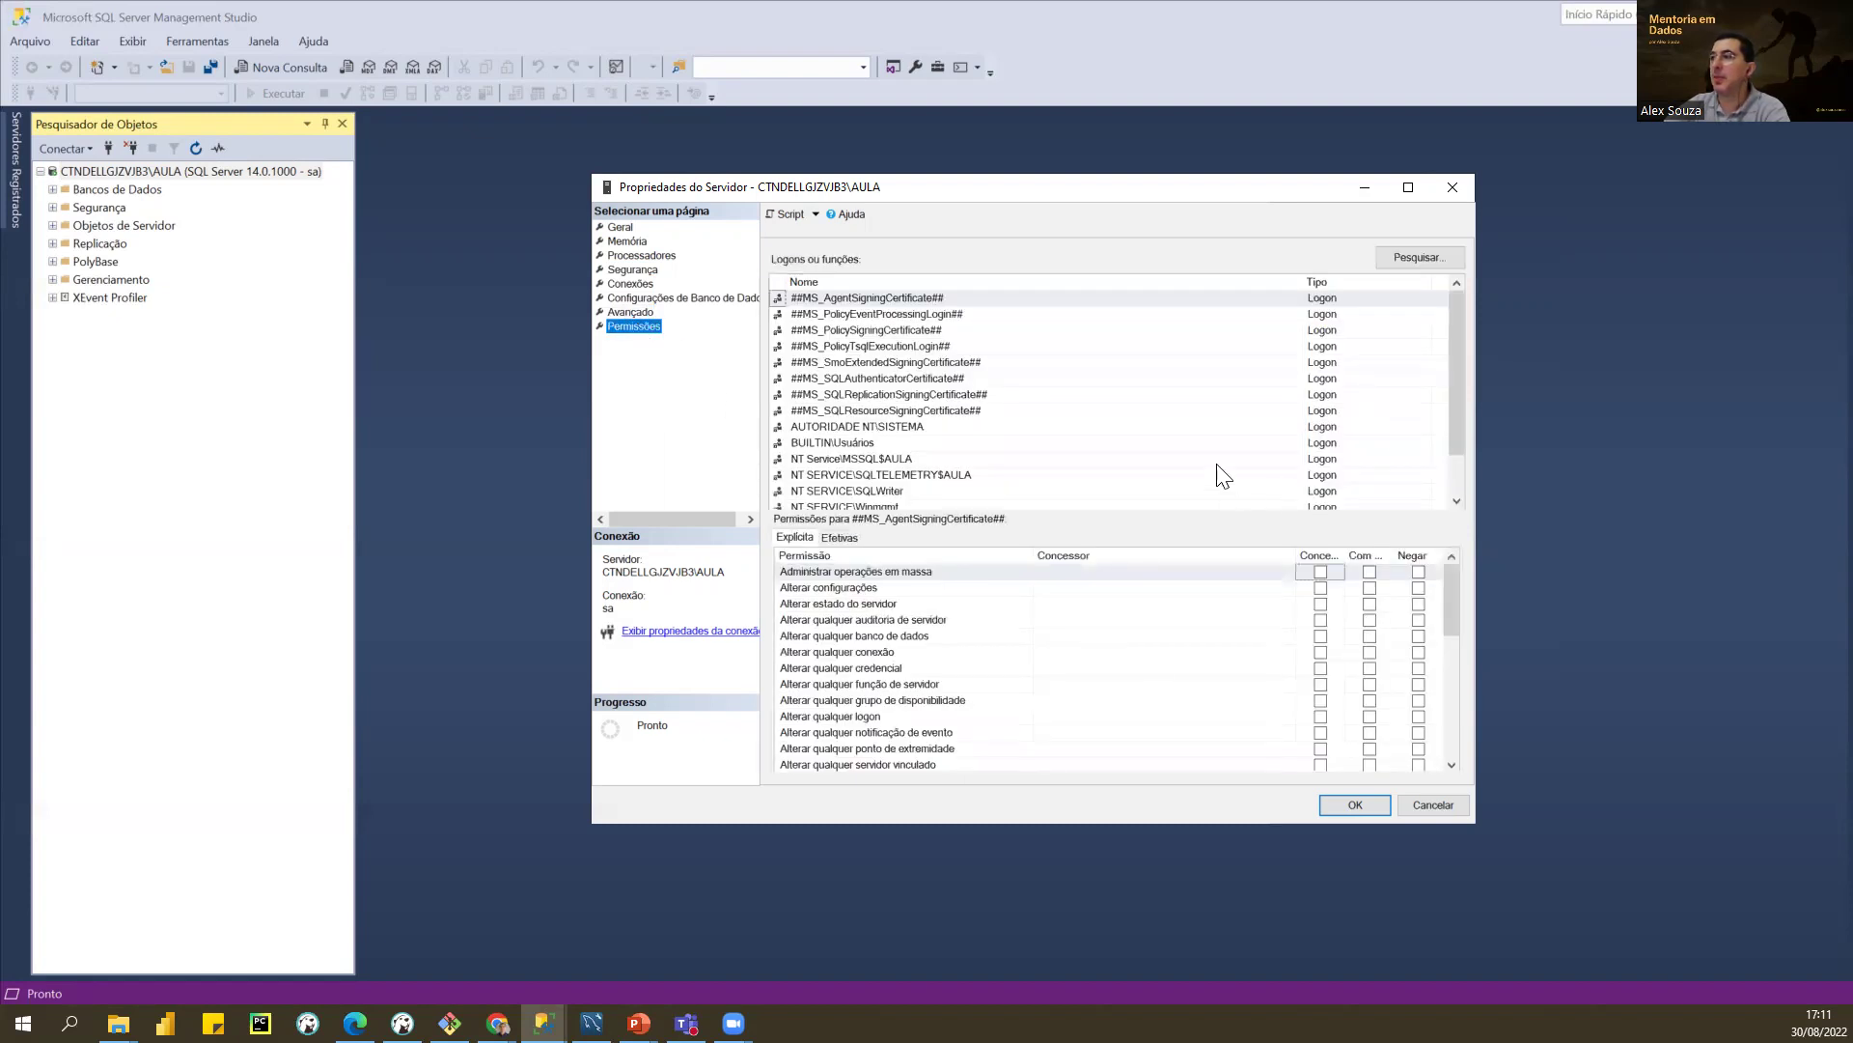
{"action": "scroll", "coordinate": [925, 400], "scroll_direction": "down", "scroll_amount": 1}
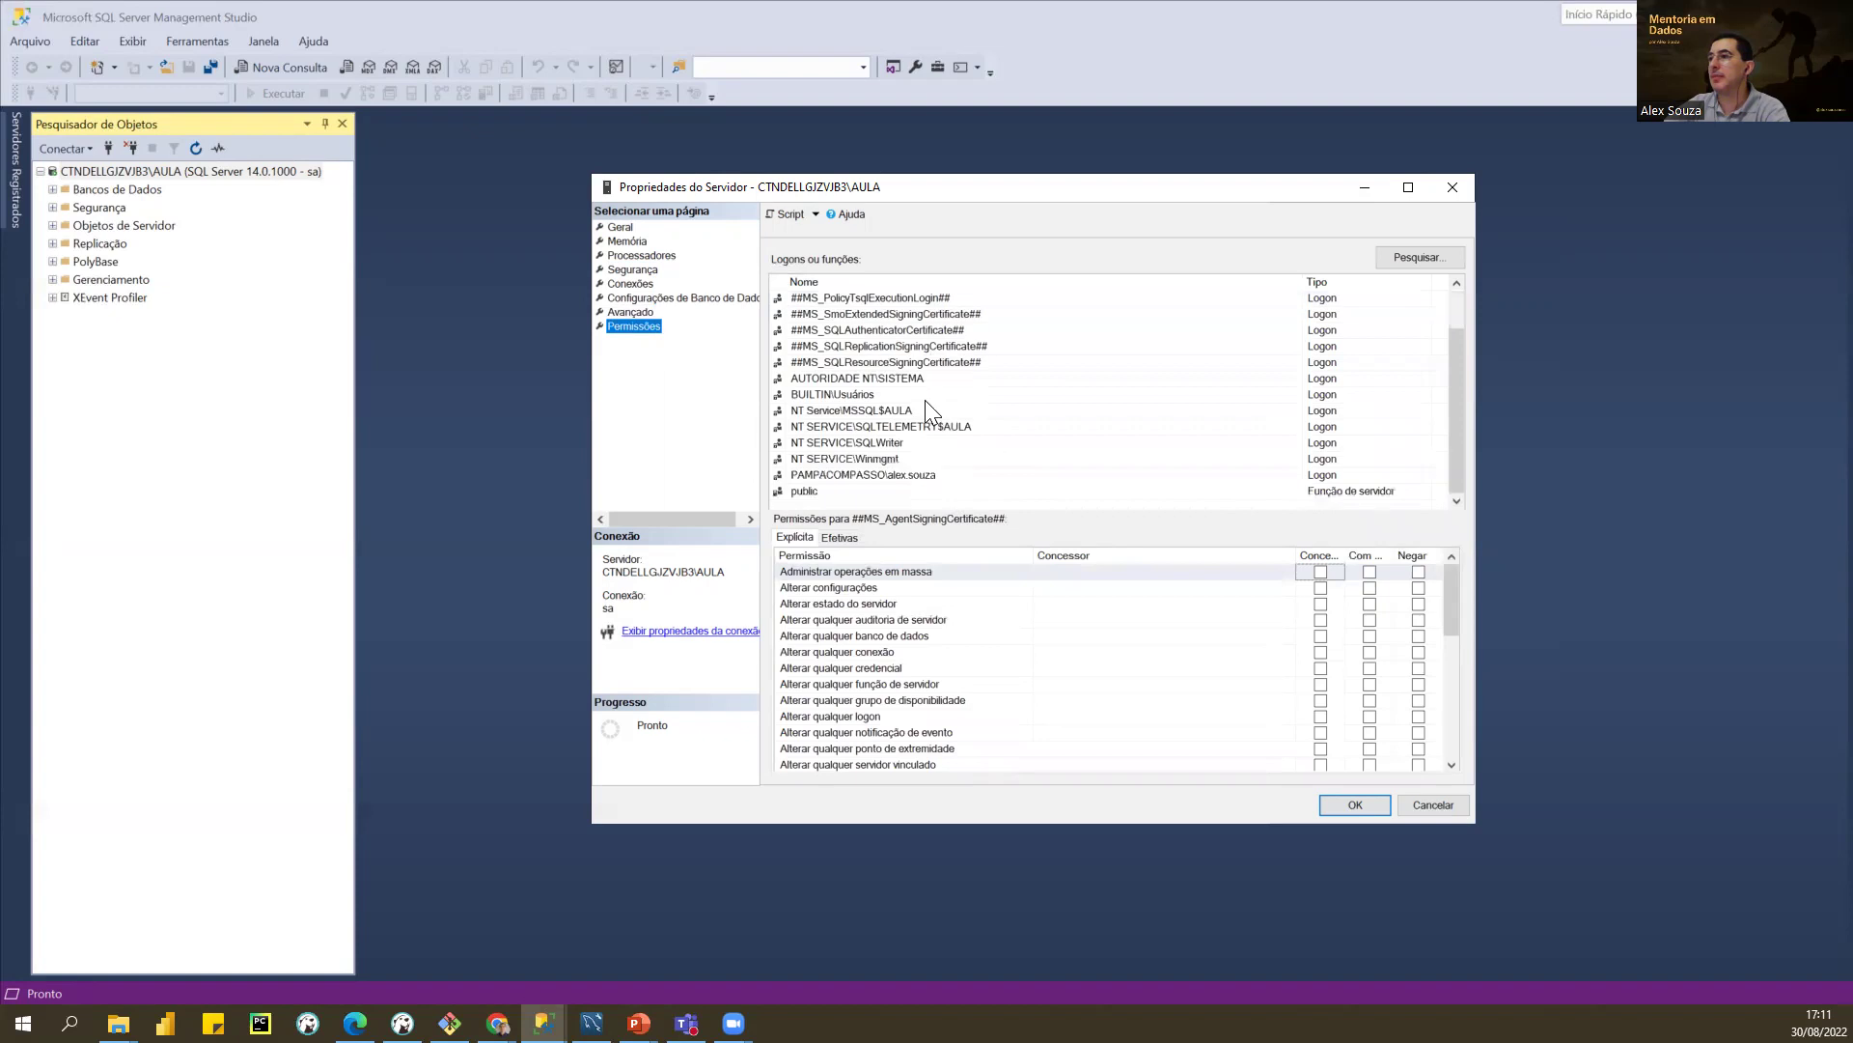
{"action": "left_click", "coordinate": [823, 493]}
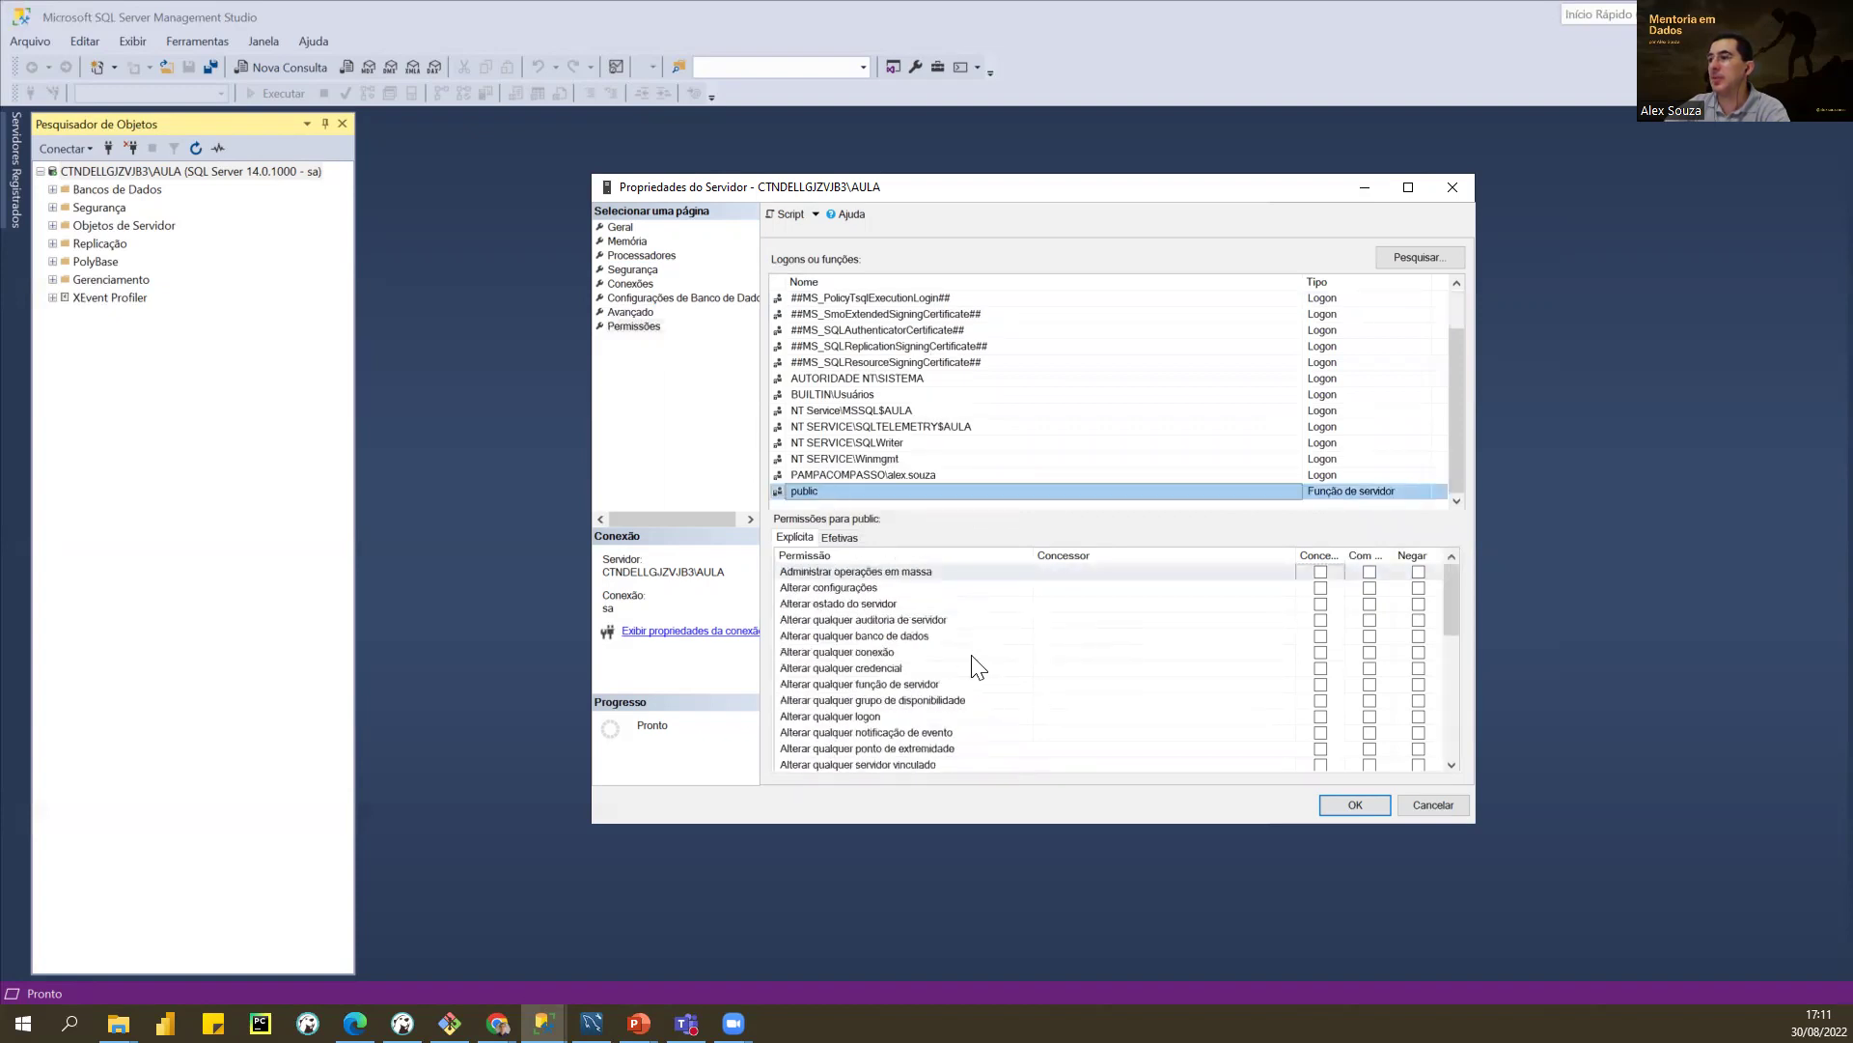
{"action": "scroll", "coordinate": [872, 654], "scroll_direction": "down", "scroll_amount": 5}
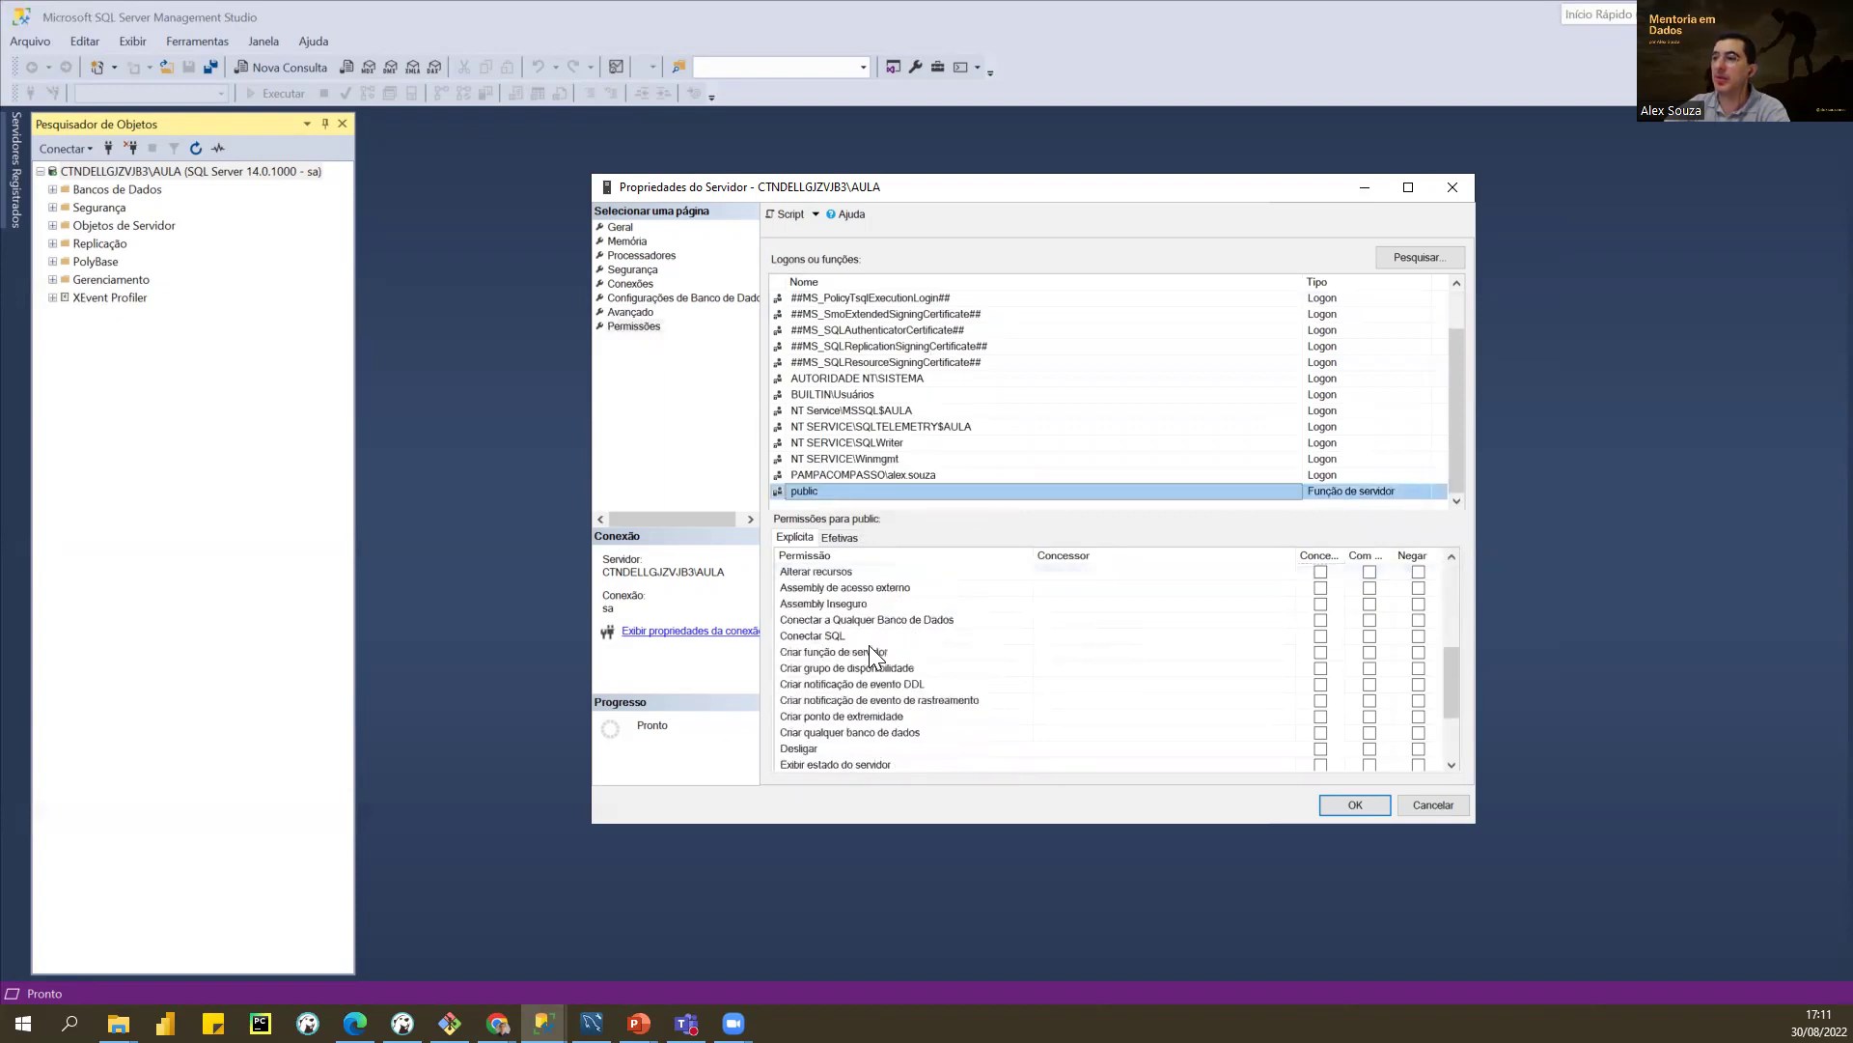
{"action": "scroll", "coordinate": [871, 654], "scroll_direction": "down", "scroll_amount": 2}
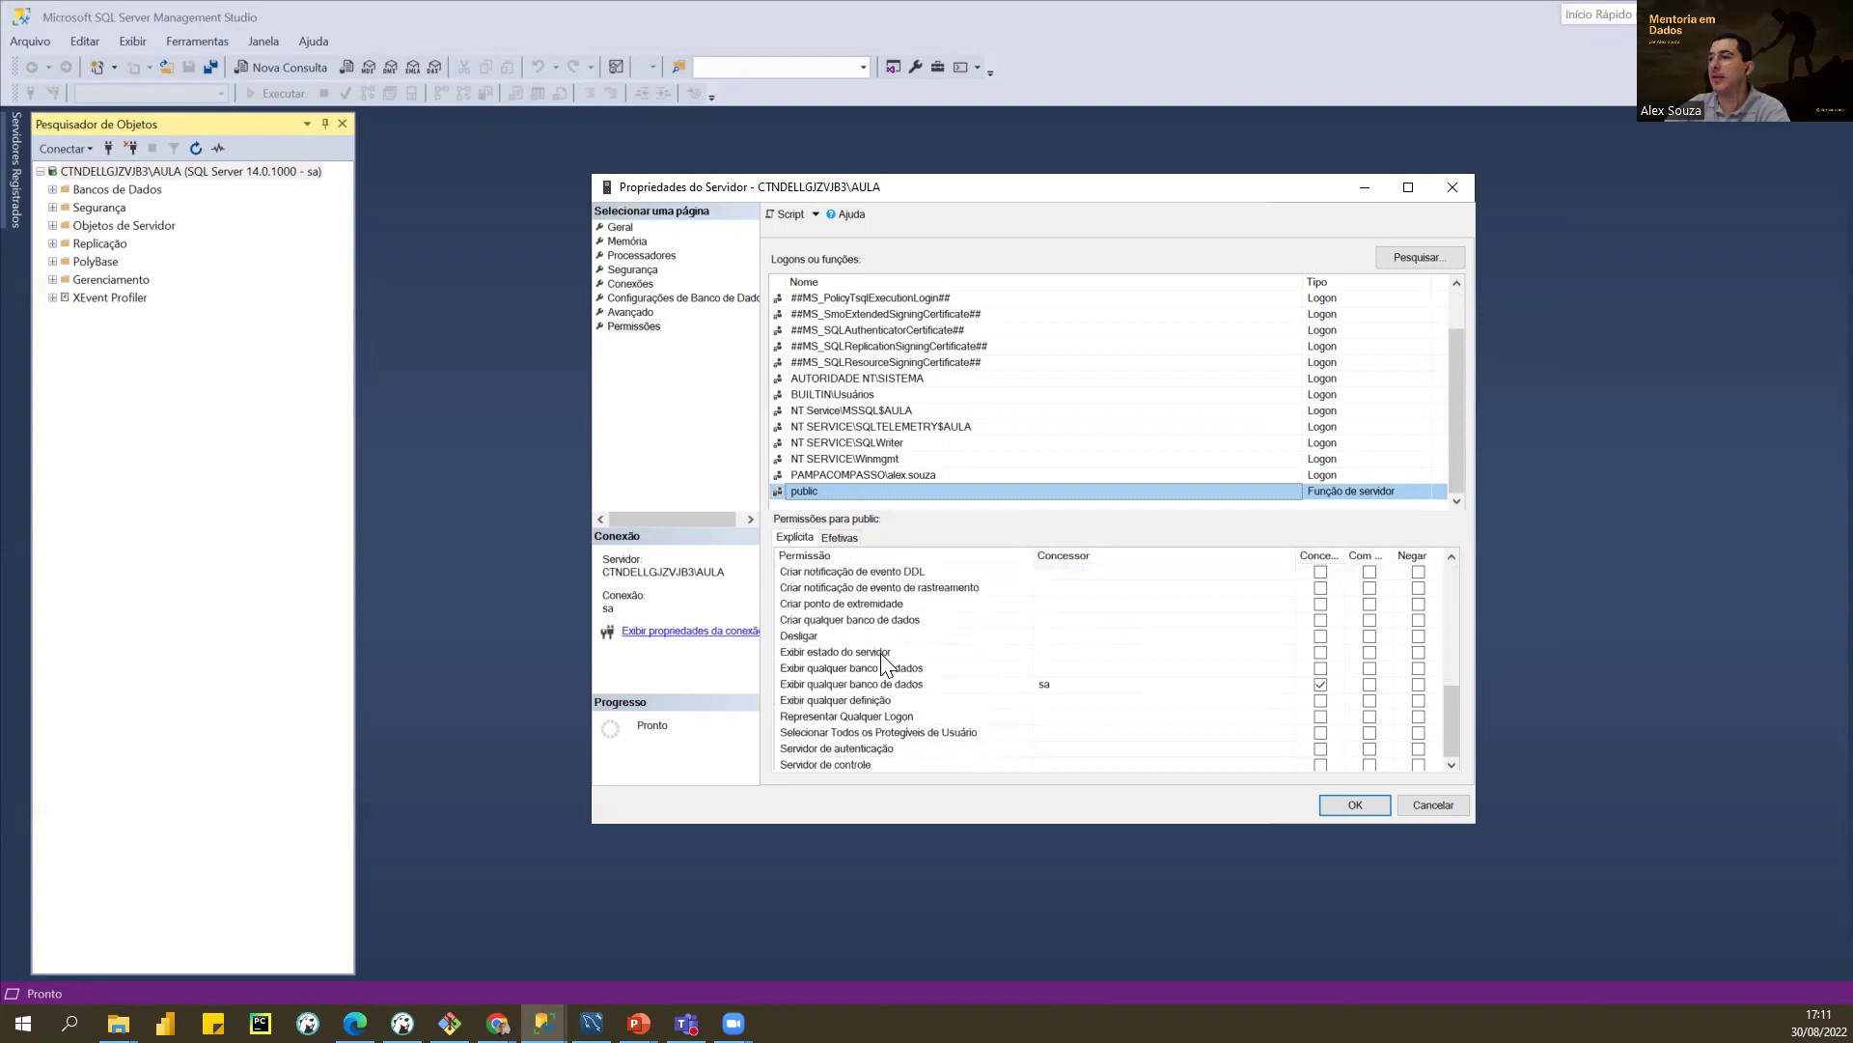
{"action": "left_click", "coordinate": [888, 765]}
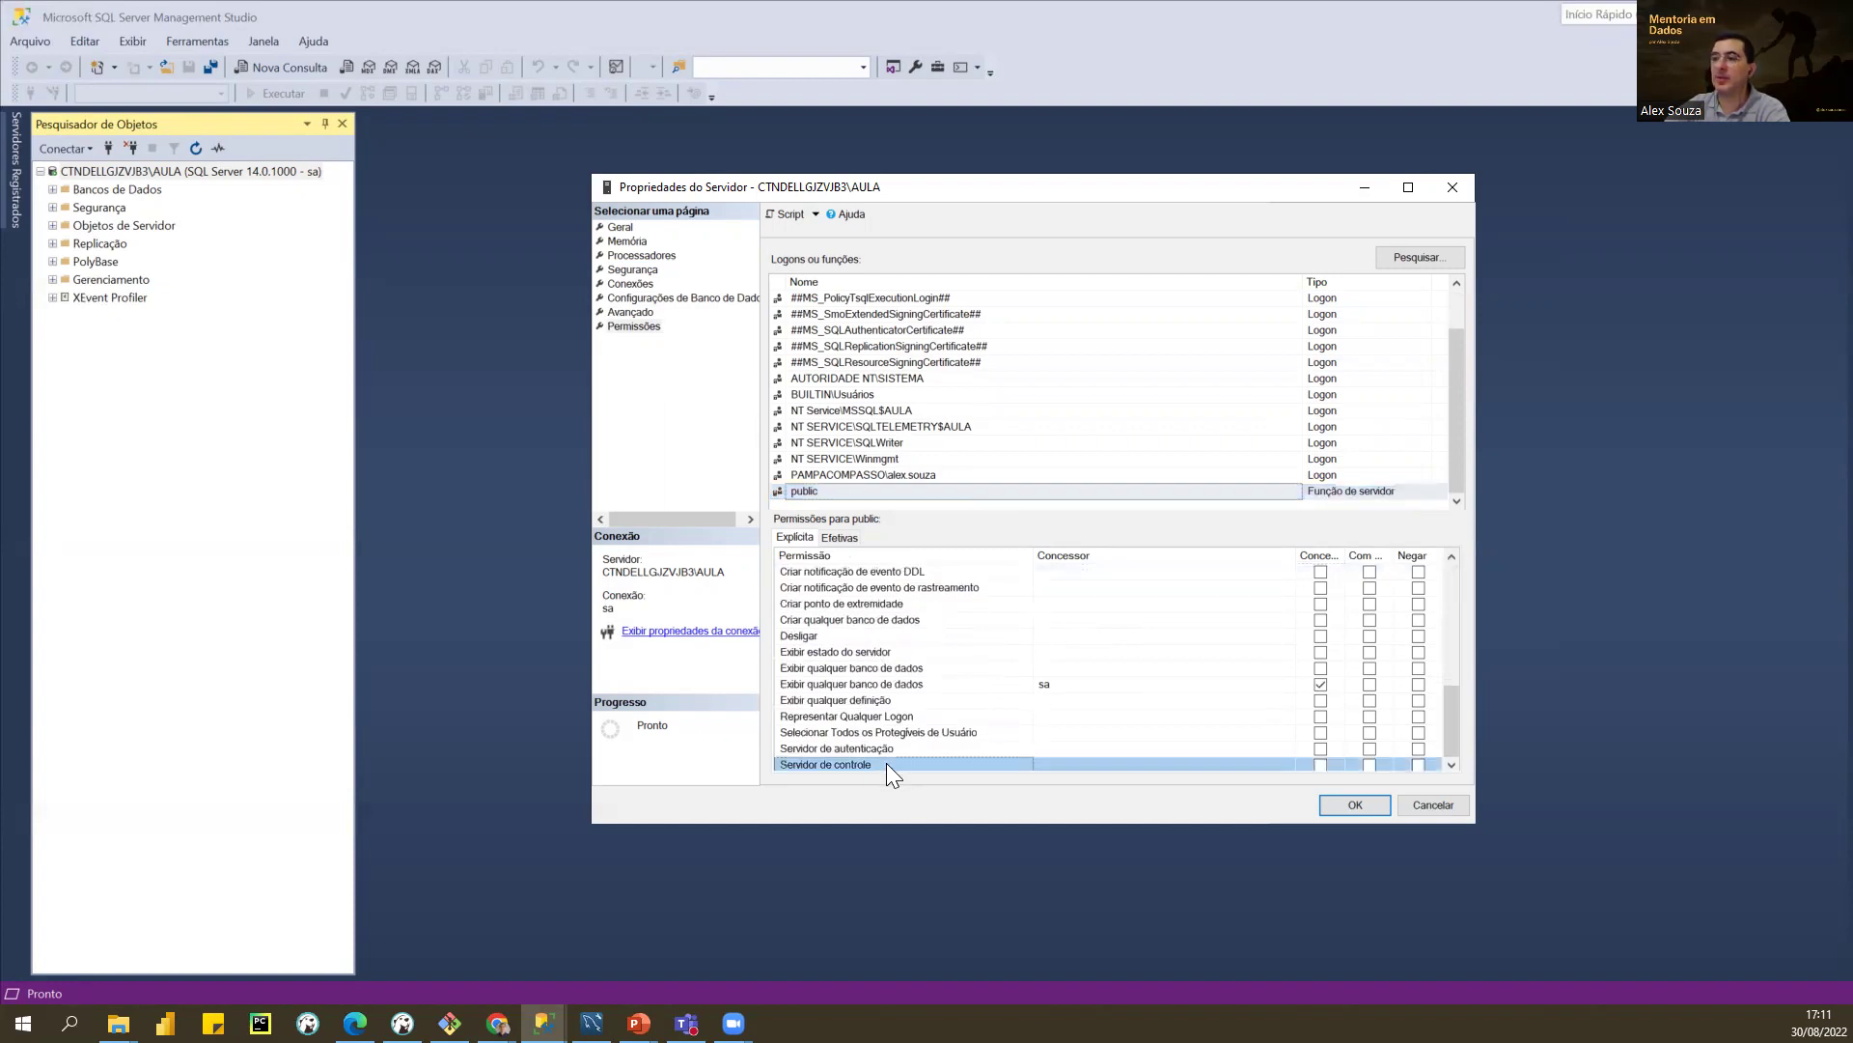
{"action": "left_click", "coordinate": [854, 637]}
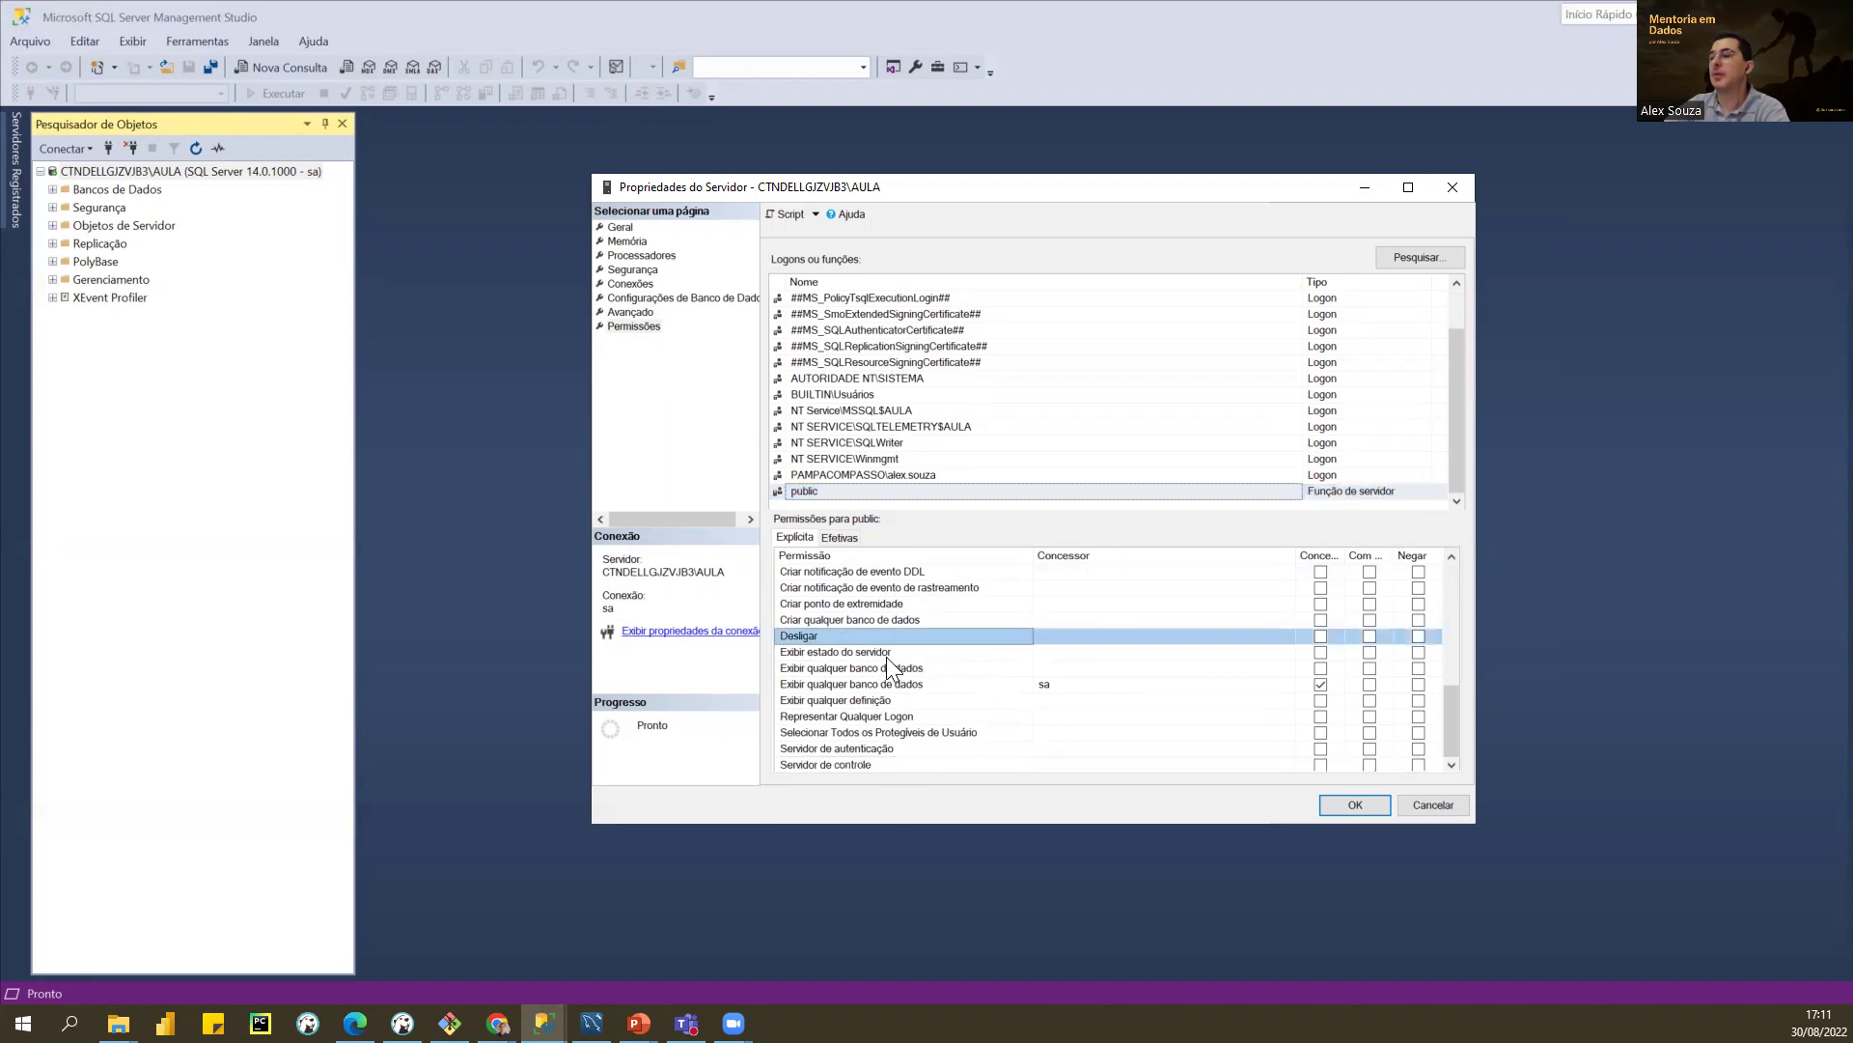
{"action": "scroll", "coordinate": [896, 690], "scroll_direction": "up", "scroll_amount": 4}
{"action": "scroll", "coordinate": [896, 689], "scroll_direction": "up", "scroll_amount": 4}
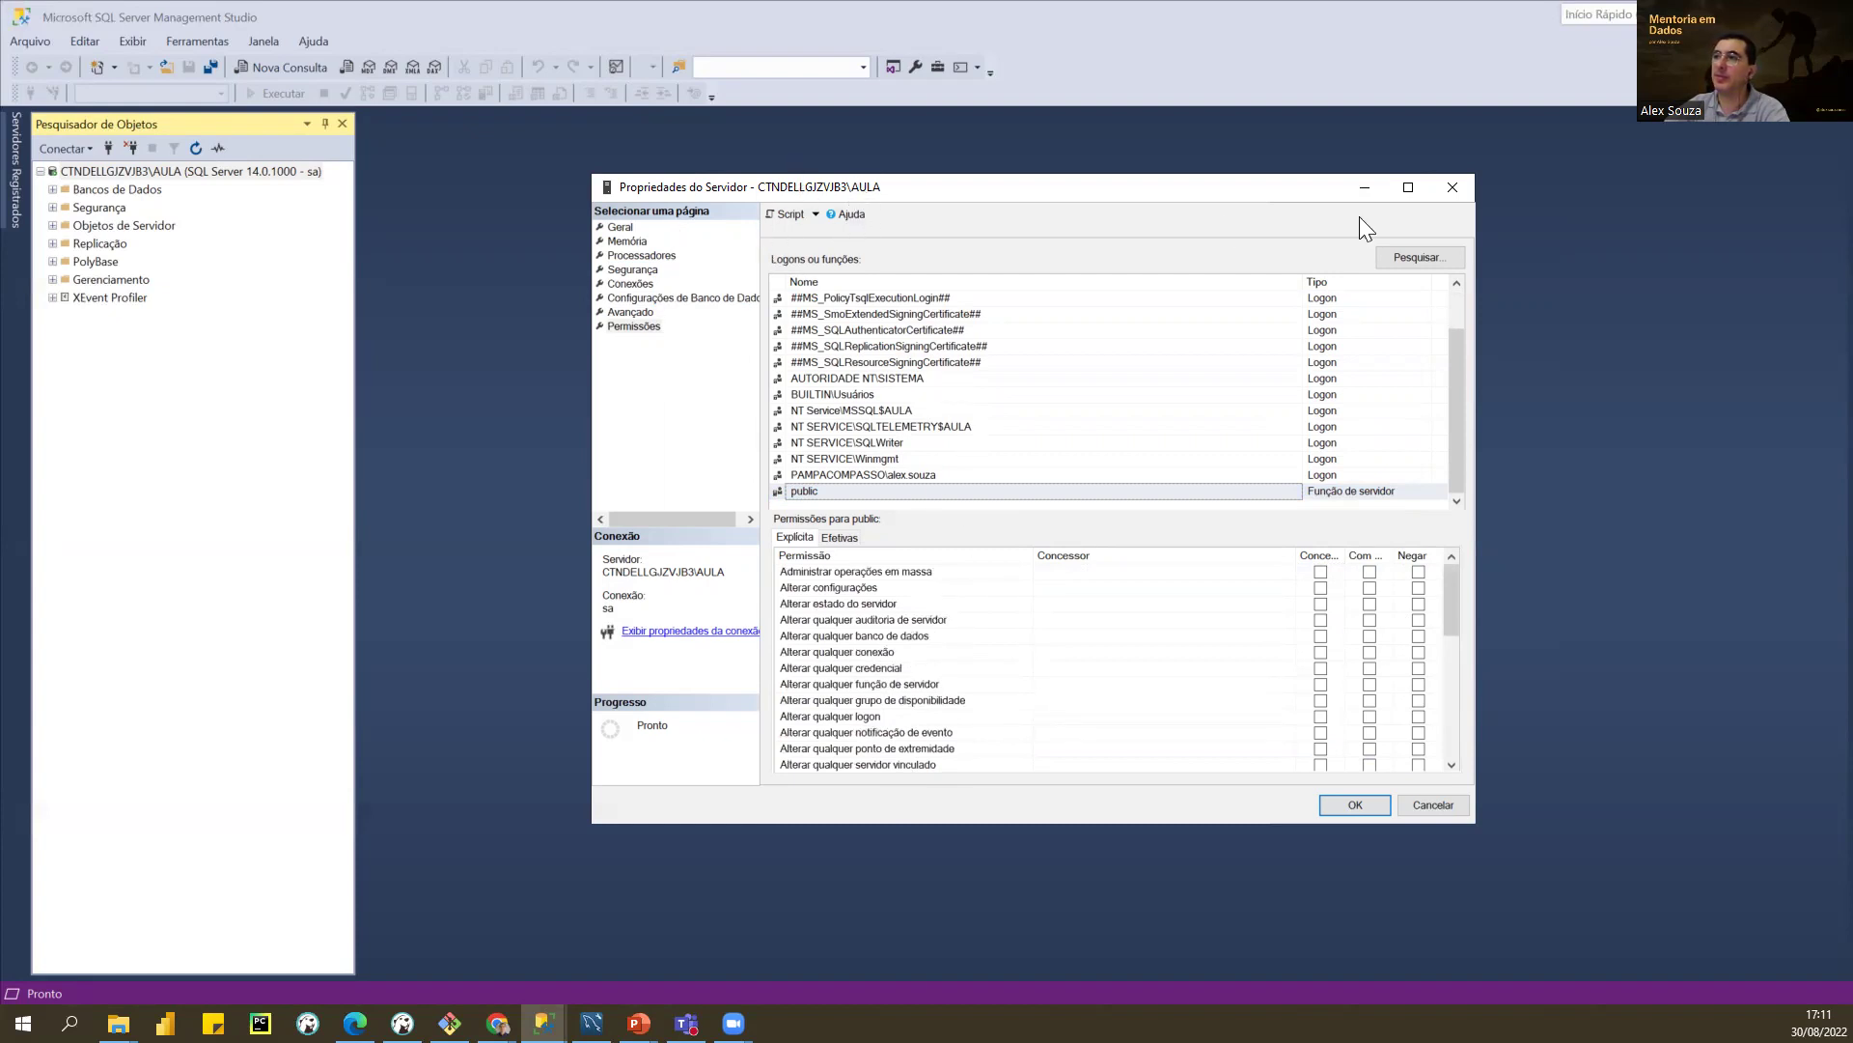
{"action": "left_click", "coordinate": [1452, 187]}
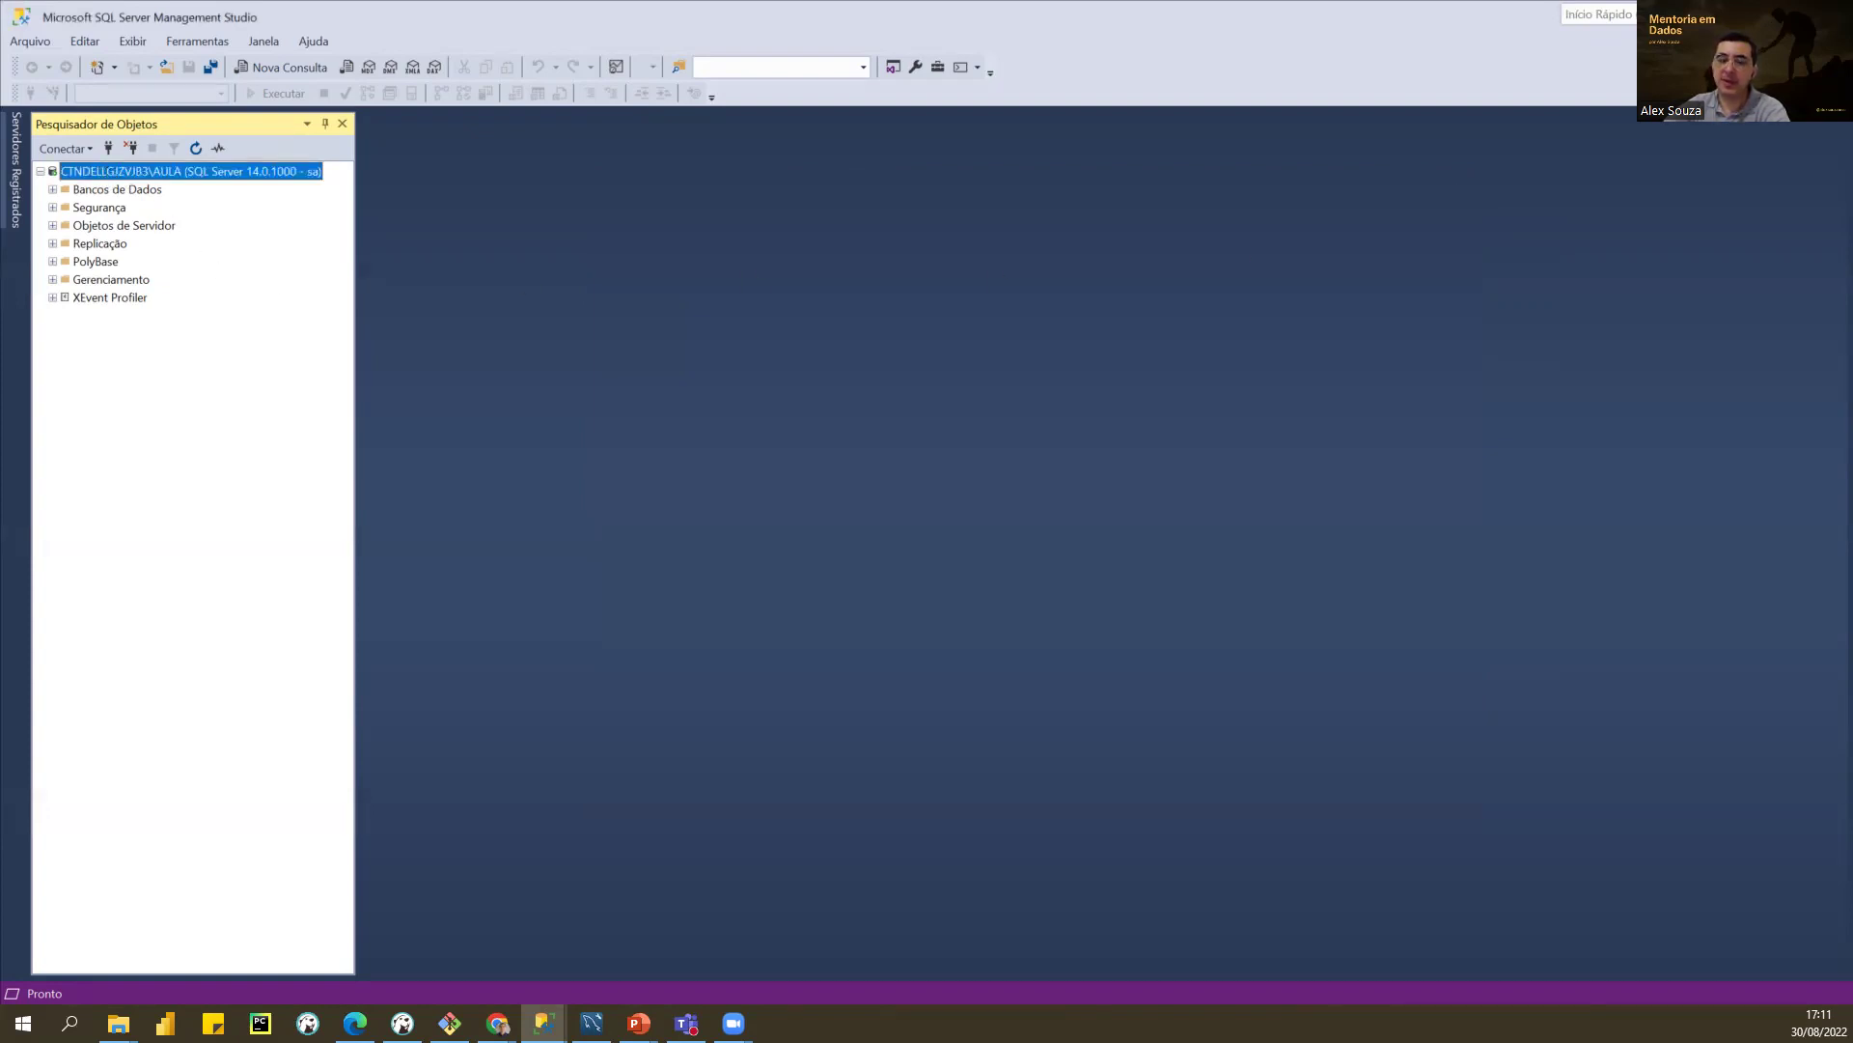
Step: Examine the server's logins listed in the Logons folder under Segurança
{"action": "key", "text": "alt+Tab"}
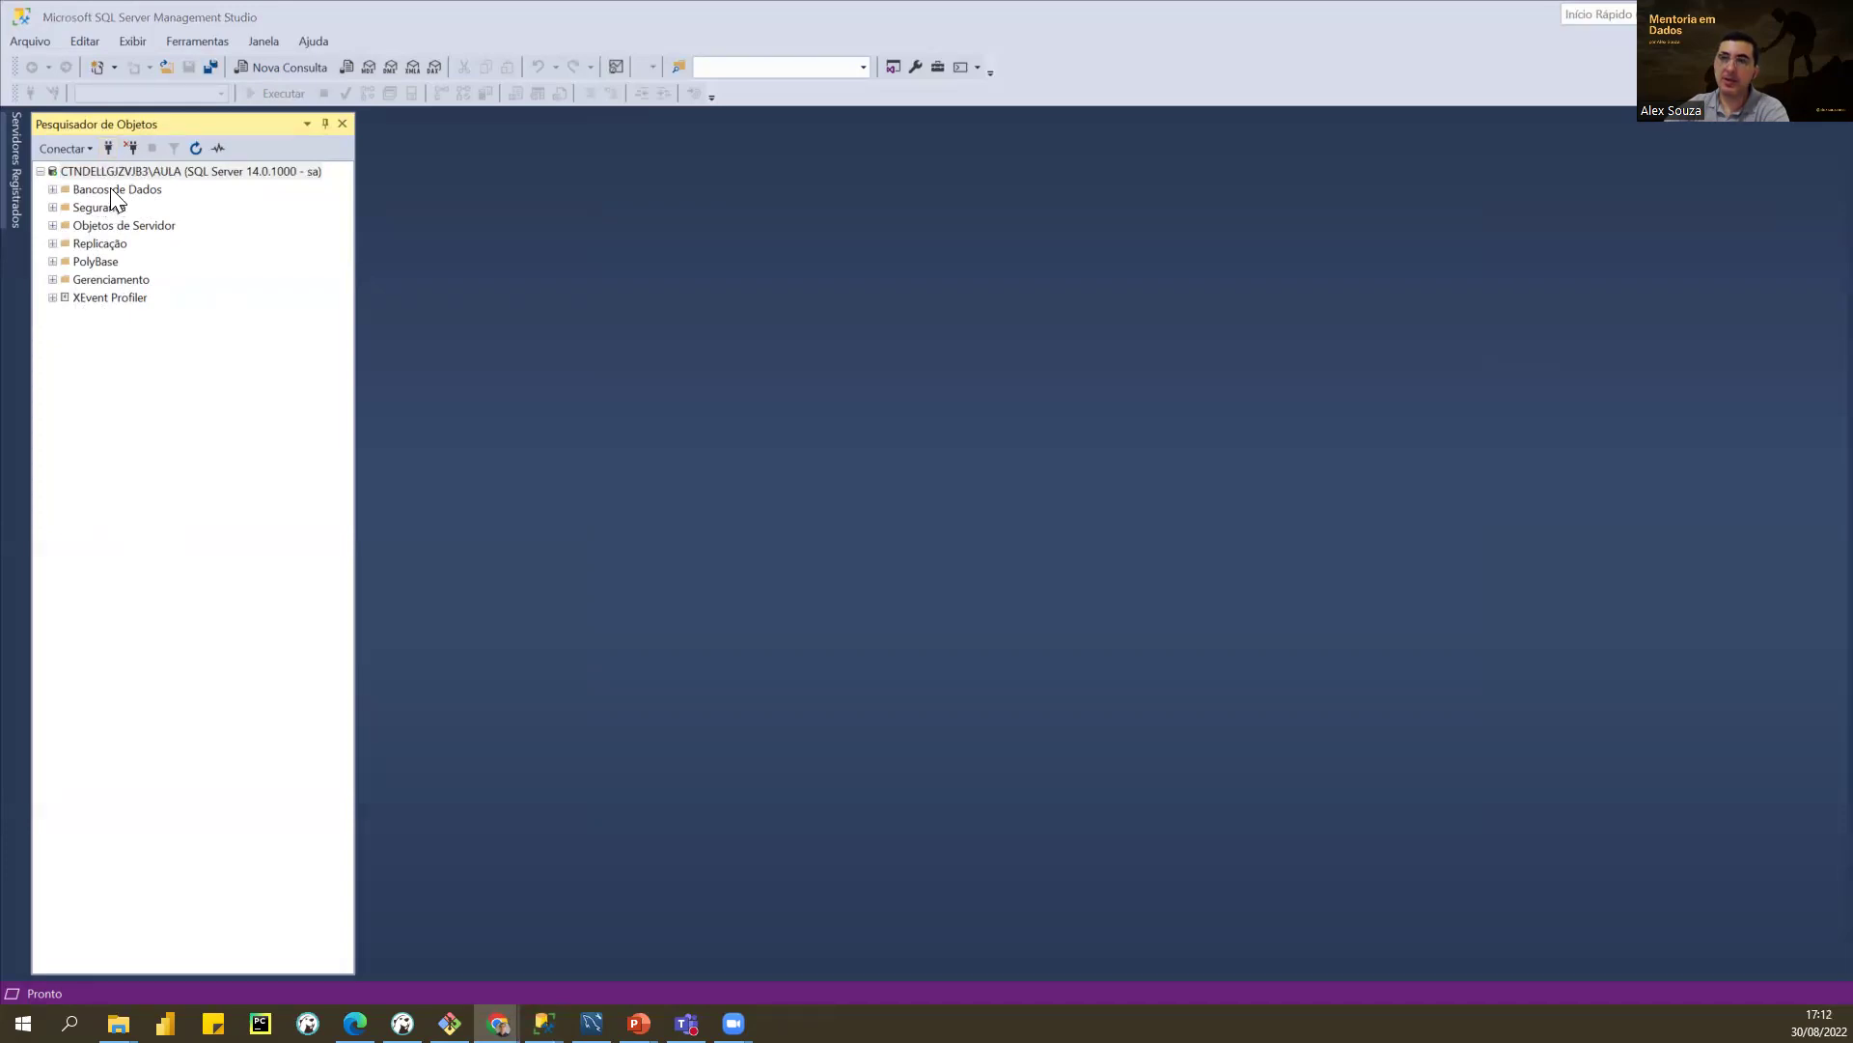
{"action": "left_click", "coordinate": [52, 208]}
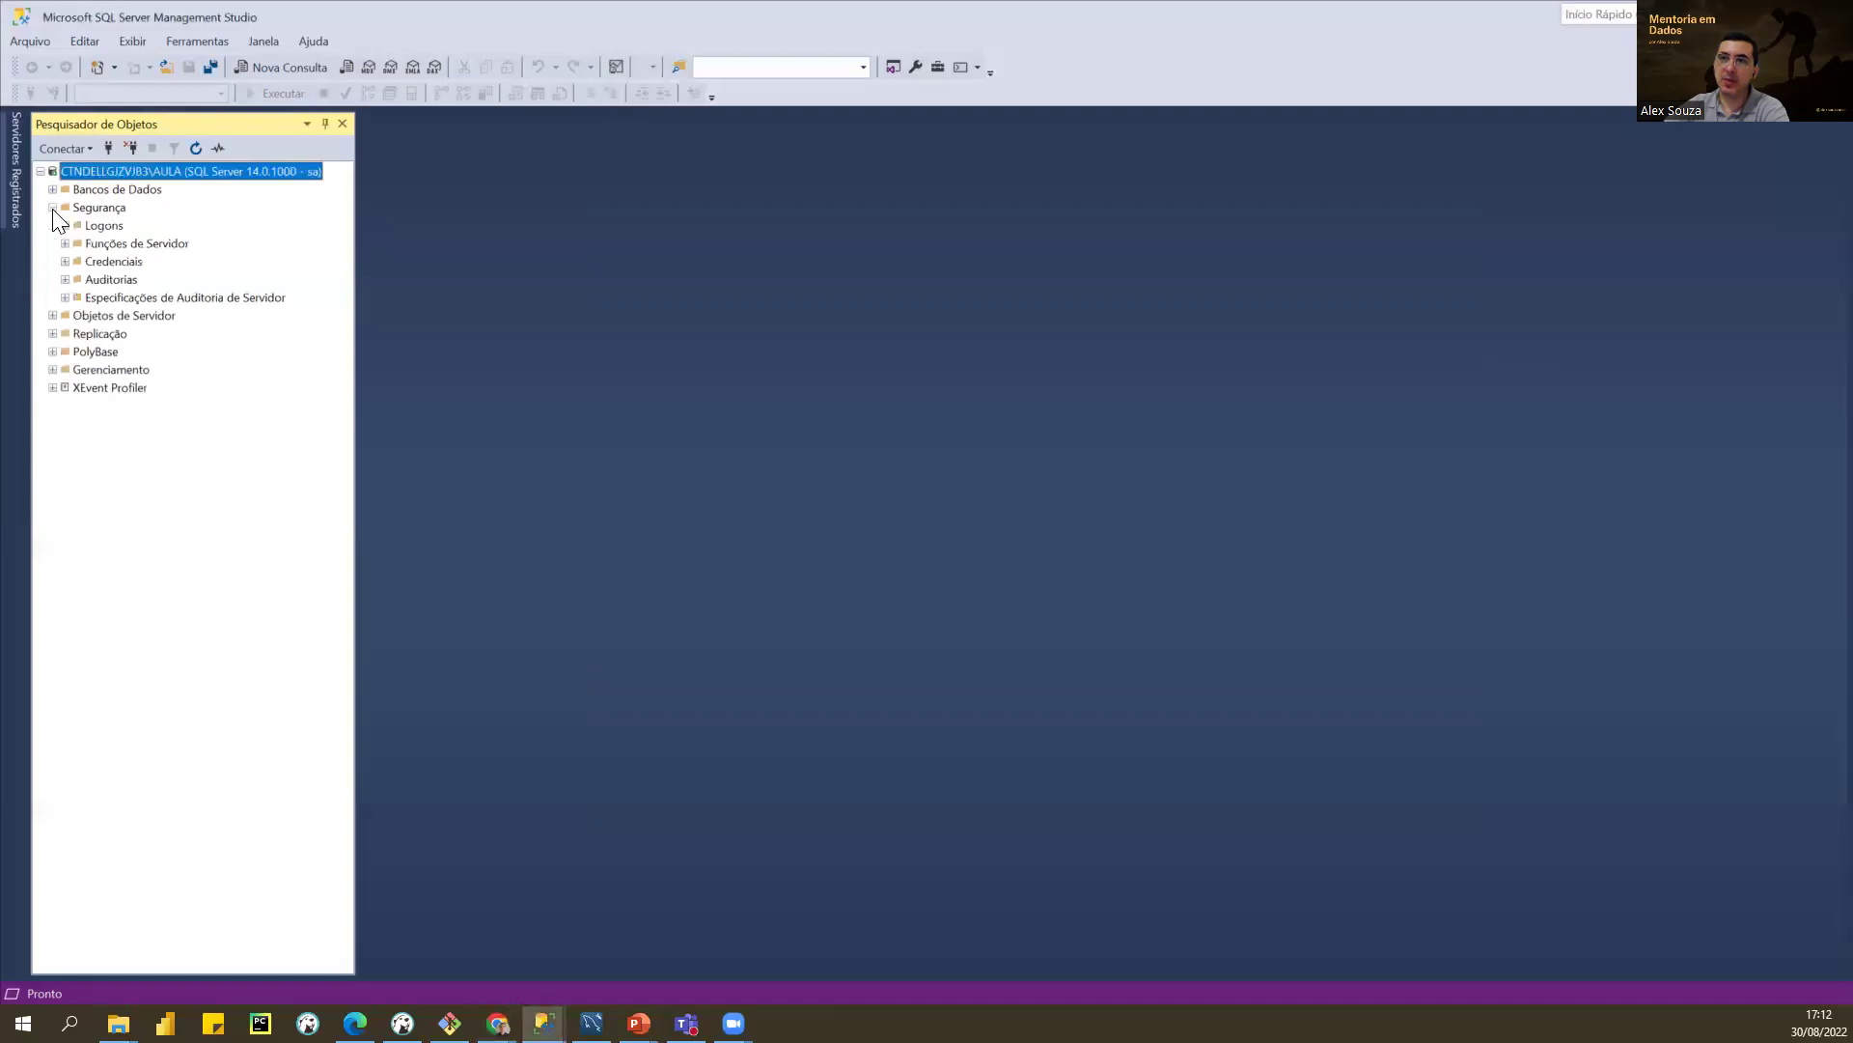
{"action": "left_click", "coordinate": [65, 226]}
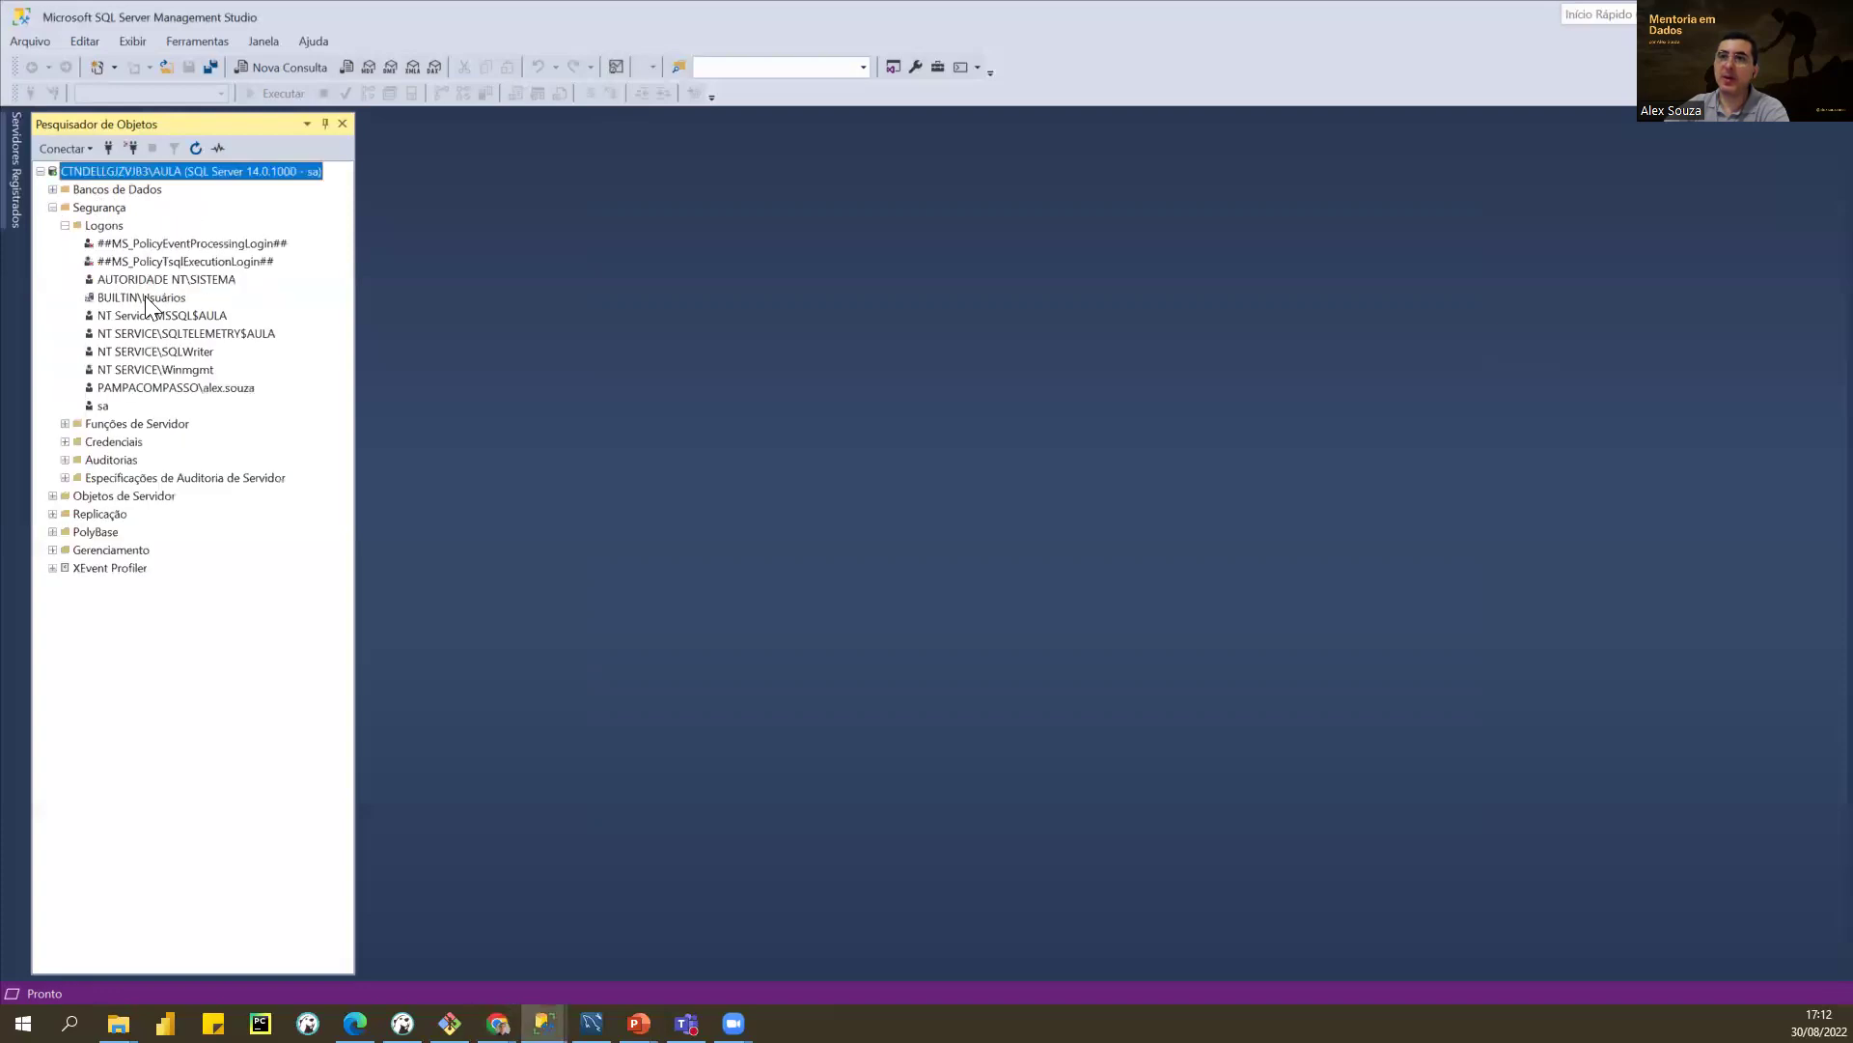
Step: Examine the Funções de Servidor, highlighting securityadmin, sysadmin and the sa login, and collapse the role and login lists
{"action": "left_click", "coordinate": [64, 424]}
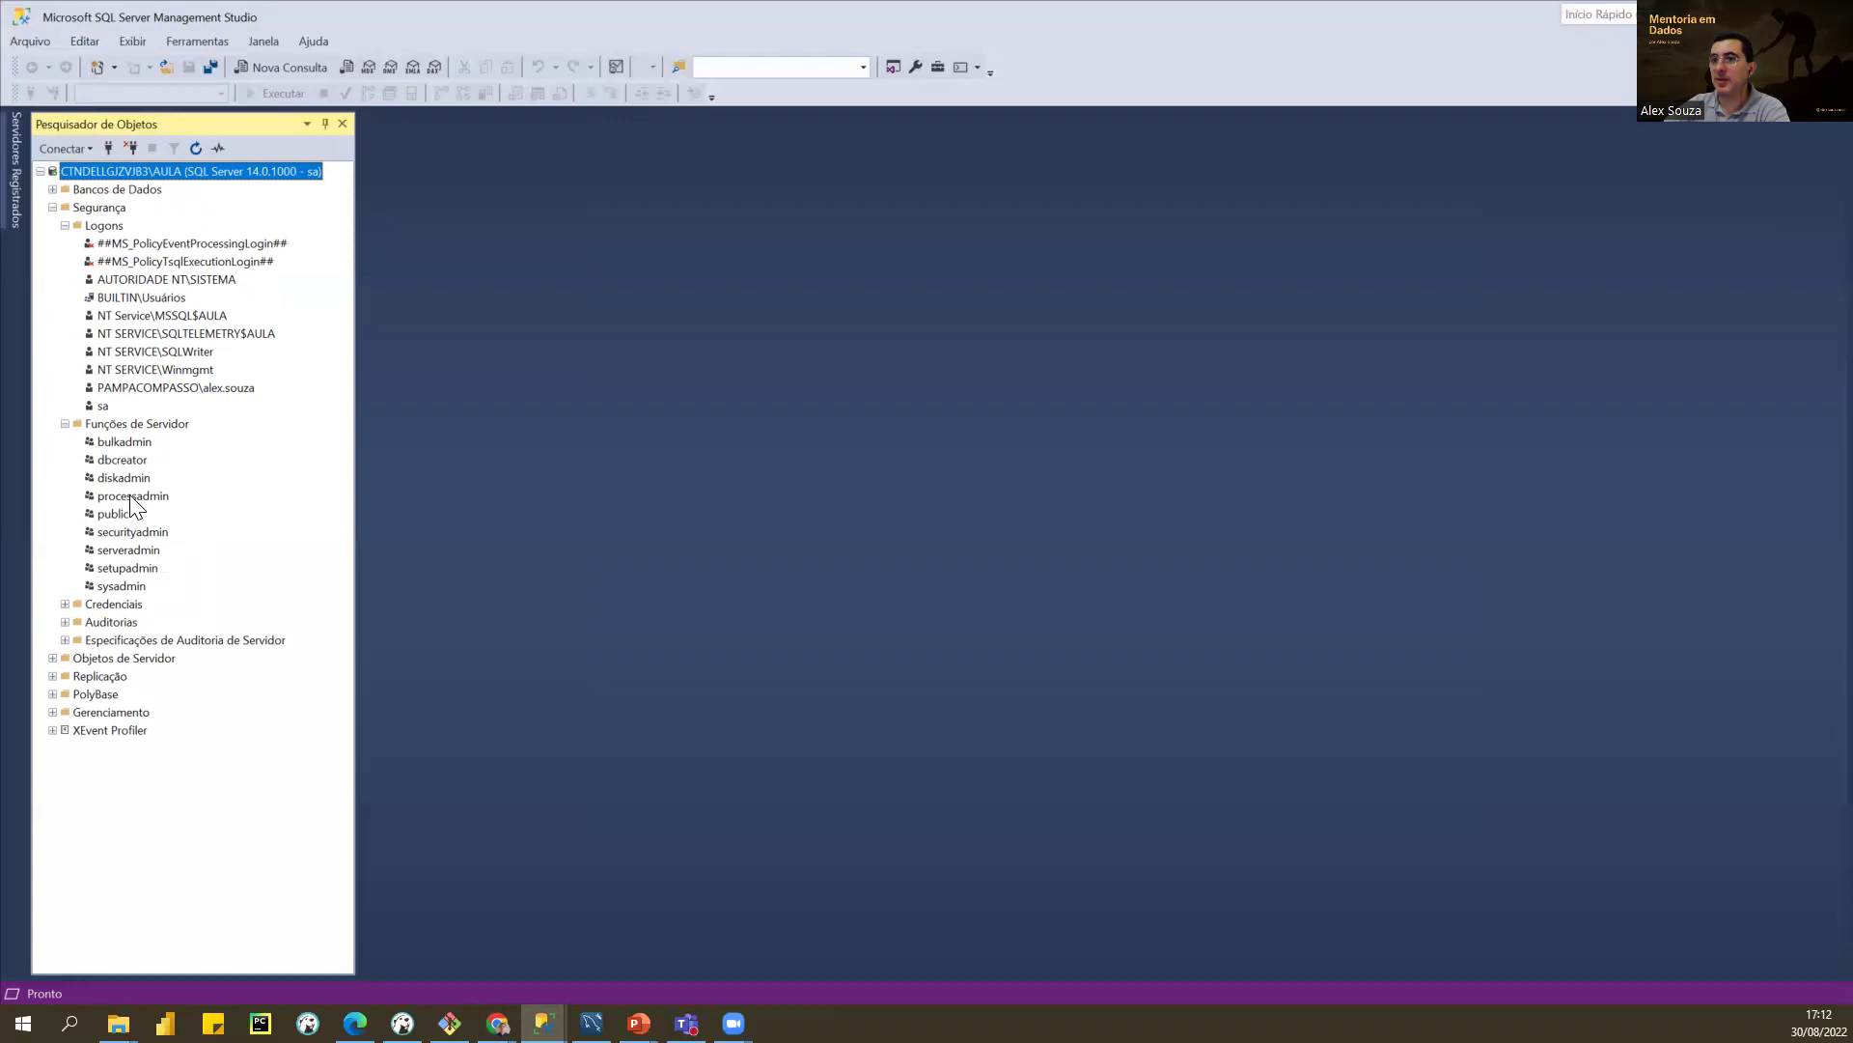
{"action": "left_click", "coordinate": [135, 531]}
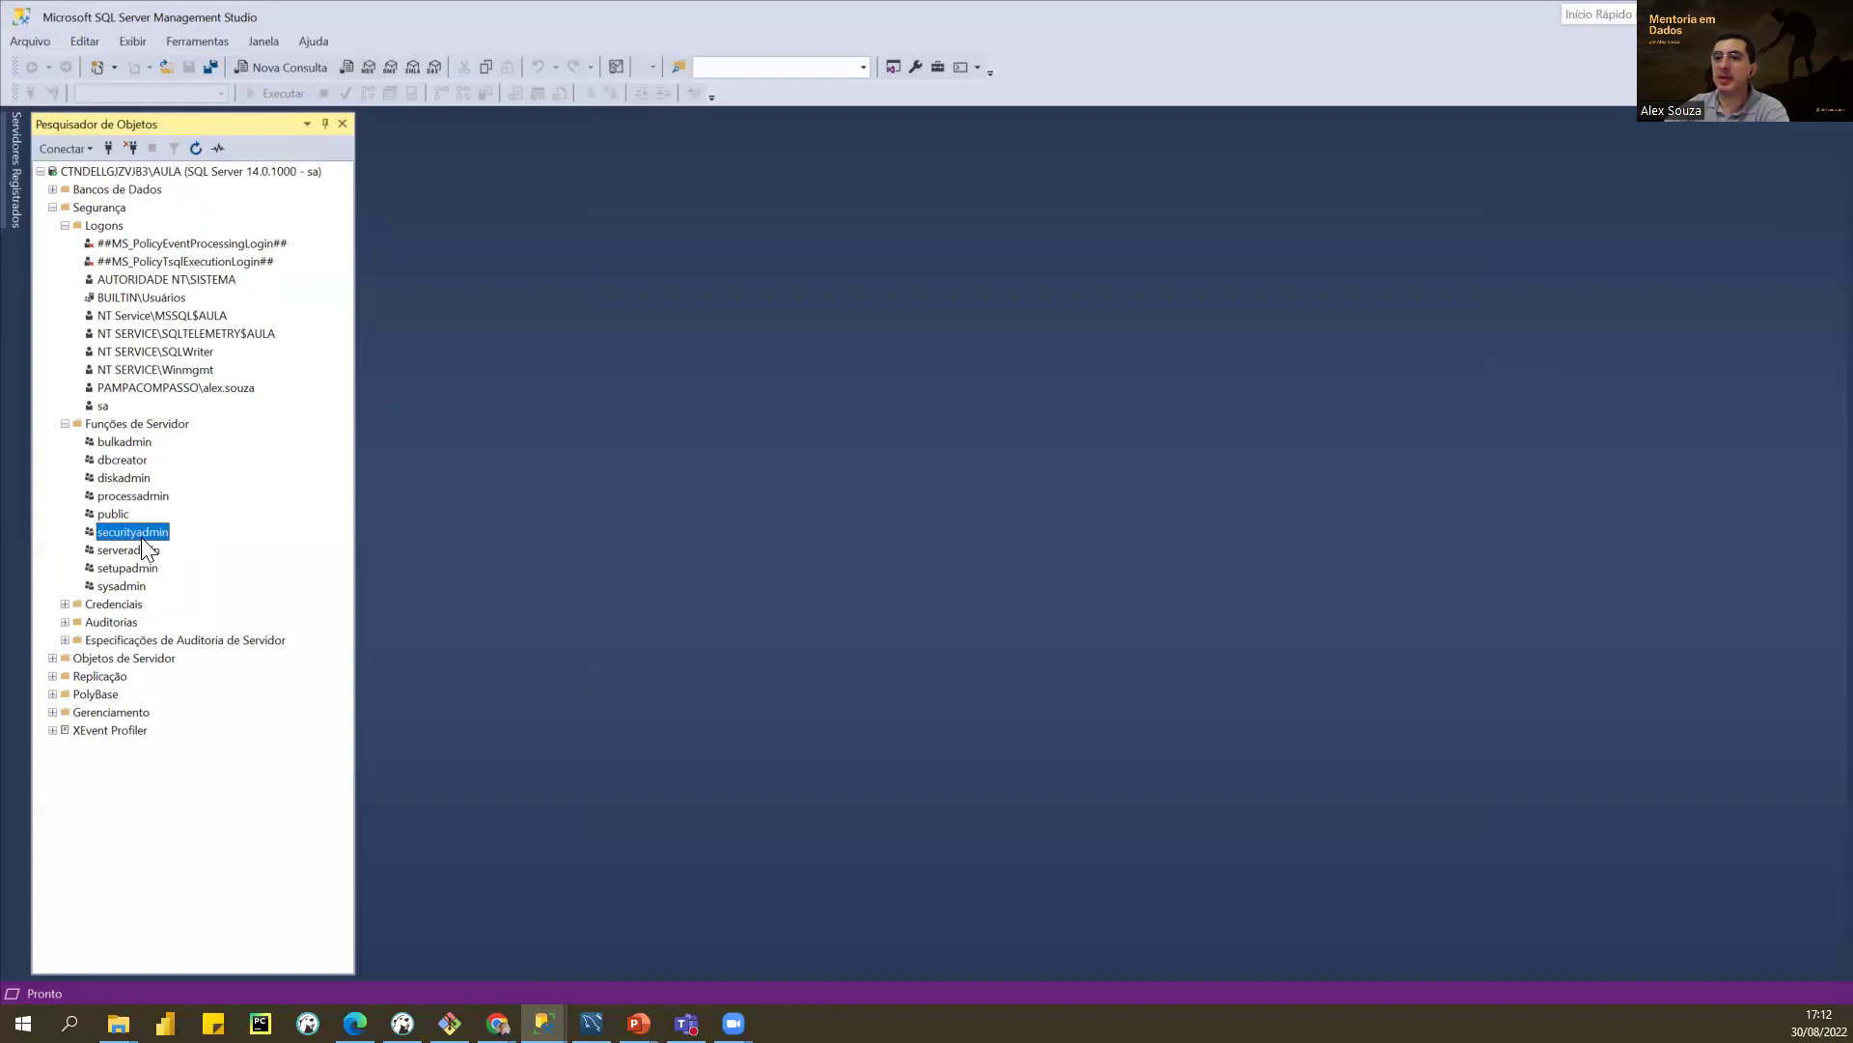
{"action": "left_click", "coordinate": [120, 586]}
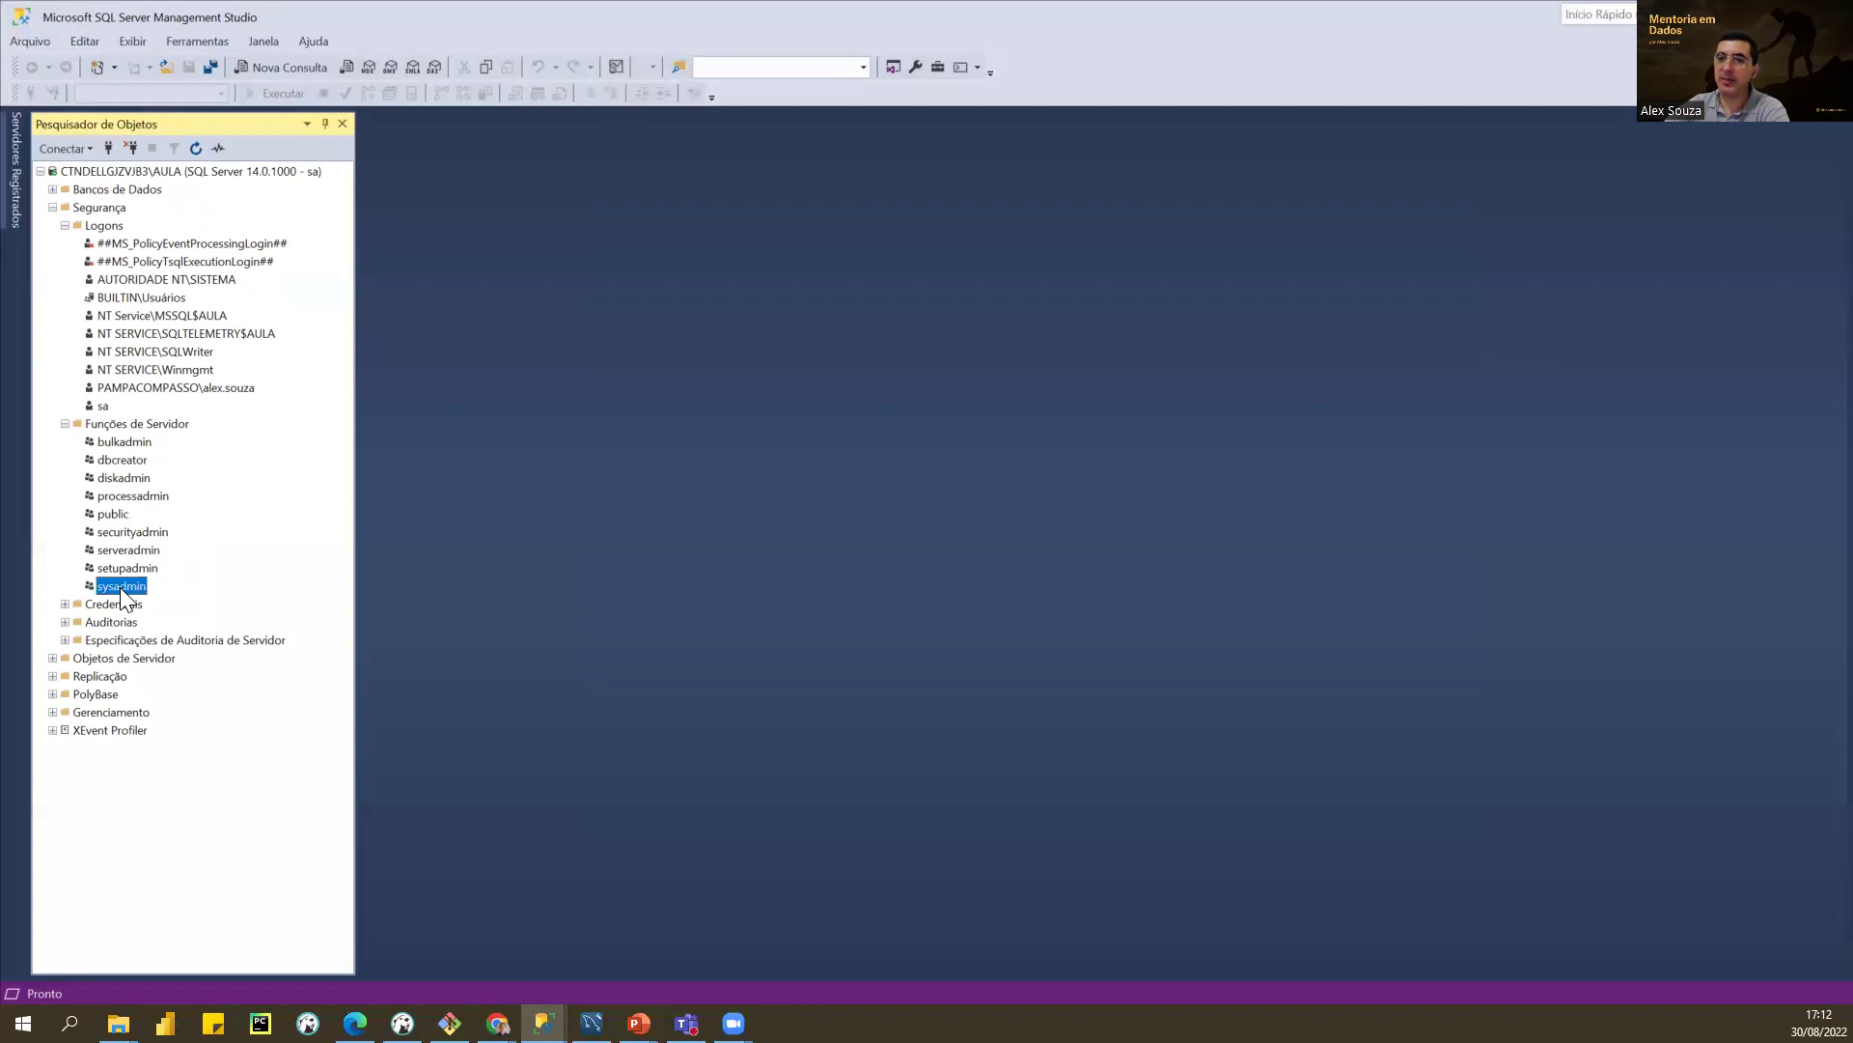
{"action": "left_click", "coordinate": [104, 409]}
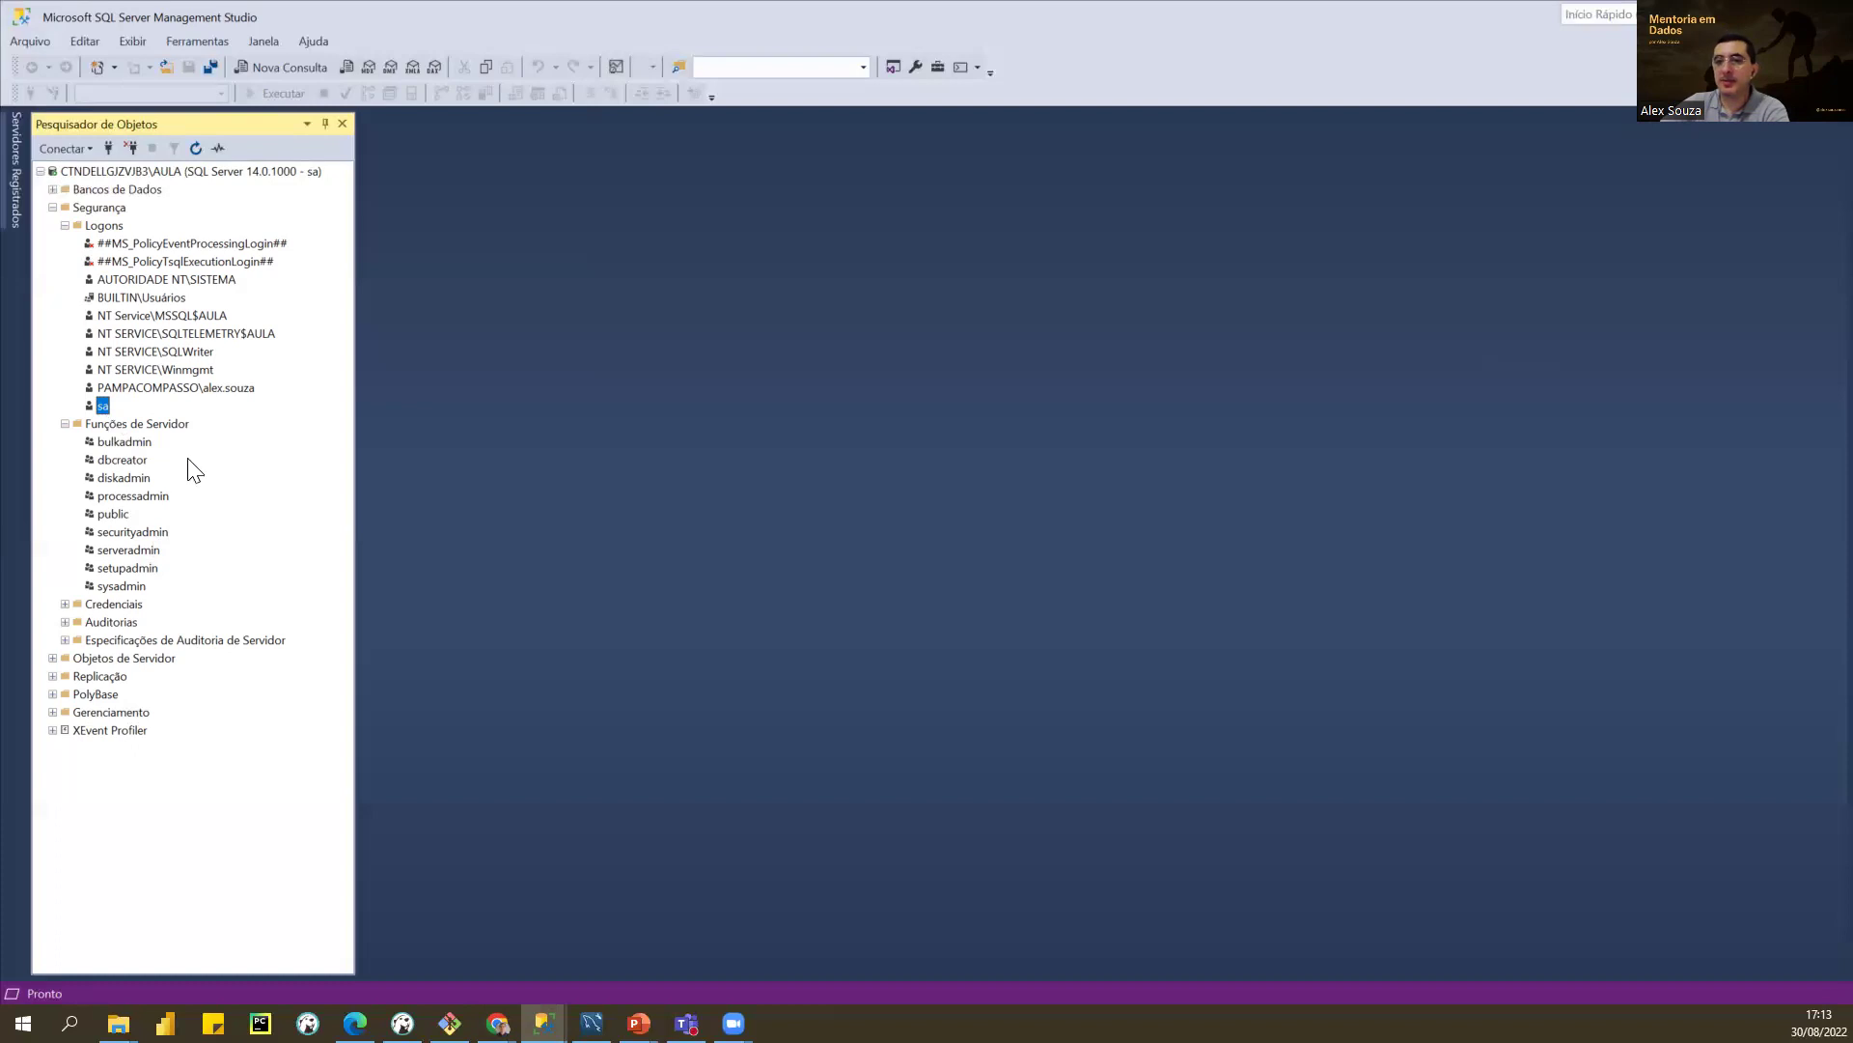
{"action": "left_click", "coordinate": [64, 225]}
{"action": "left_click", "coordinate": [65, 243]}
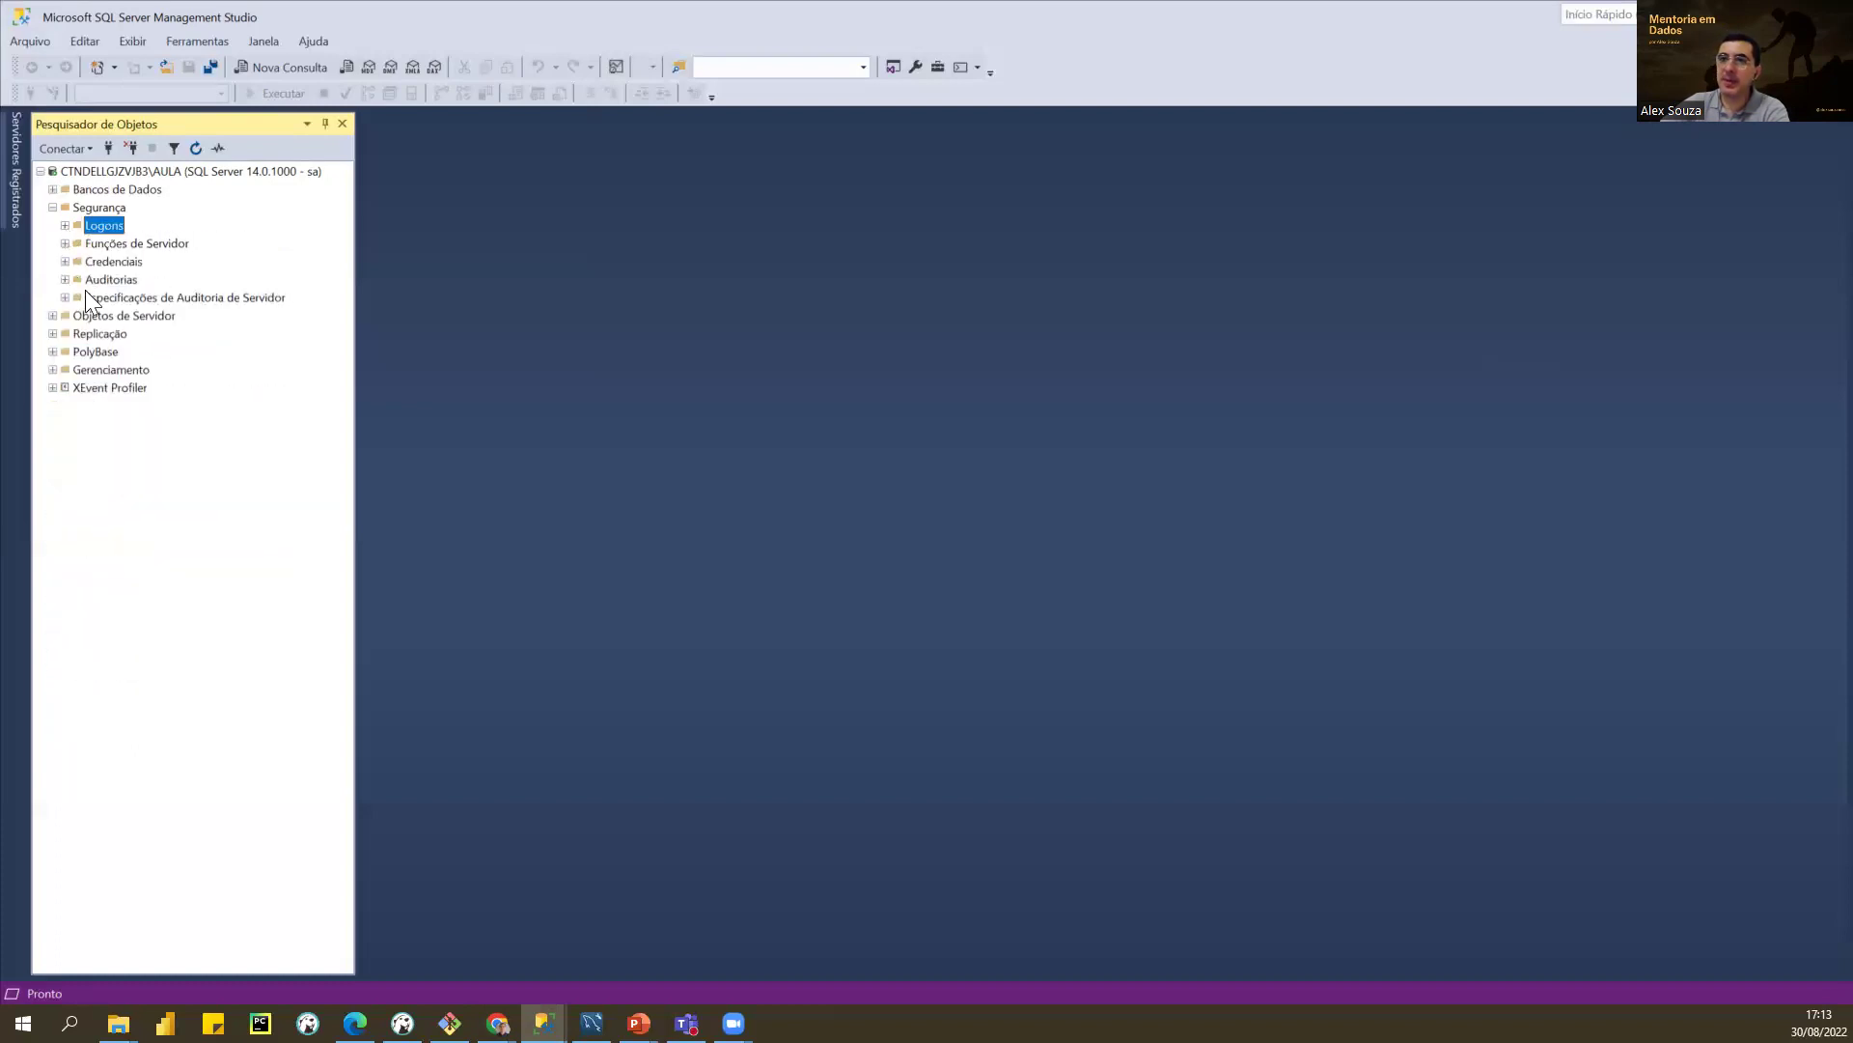
Step: Look through Servidores Vinculados in Objetos de Servidor and the contents of Replicação, and collapse both folders
{"action": "left_click", "coordinate": [52, 316]}
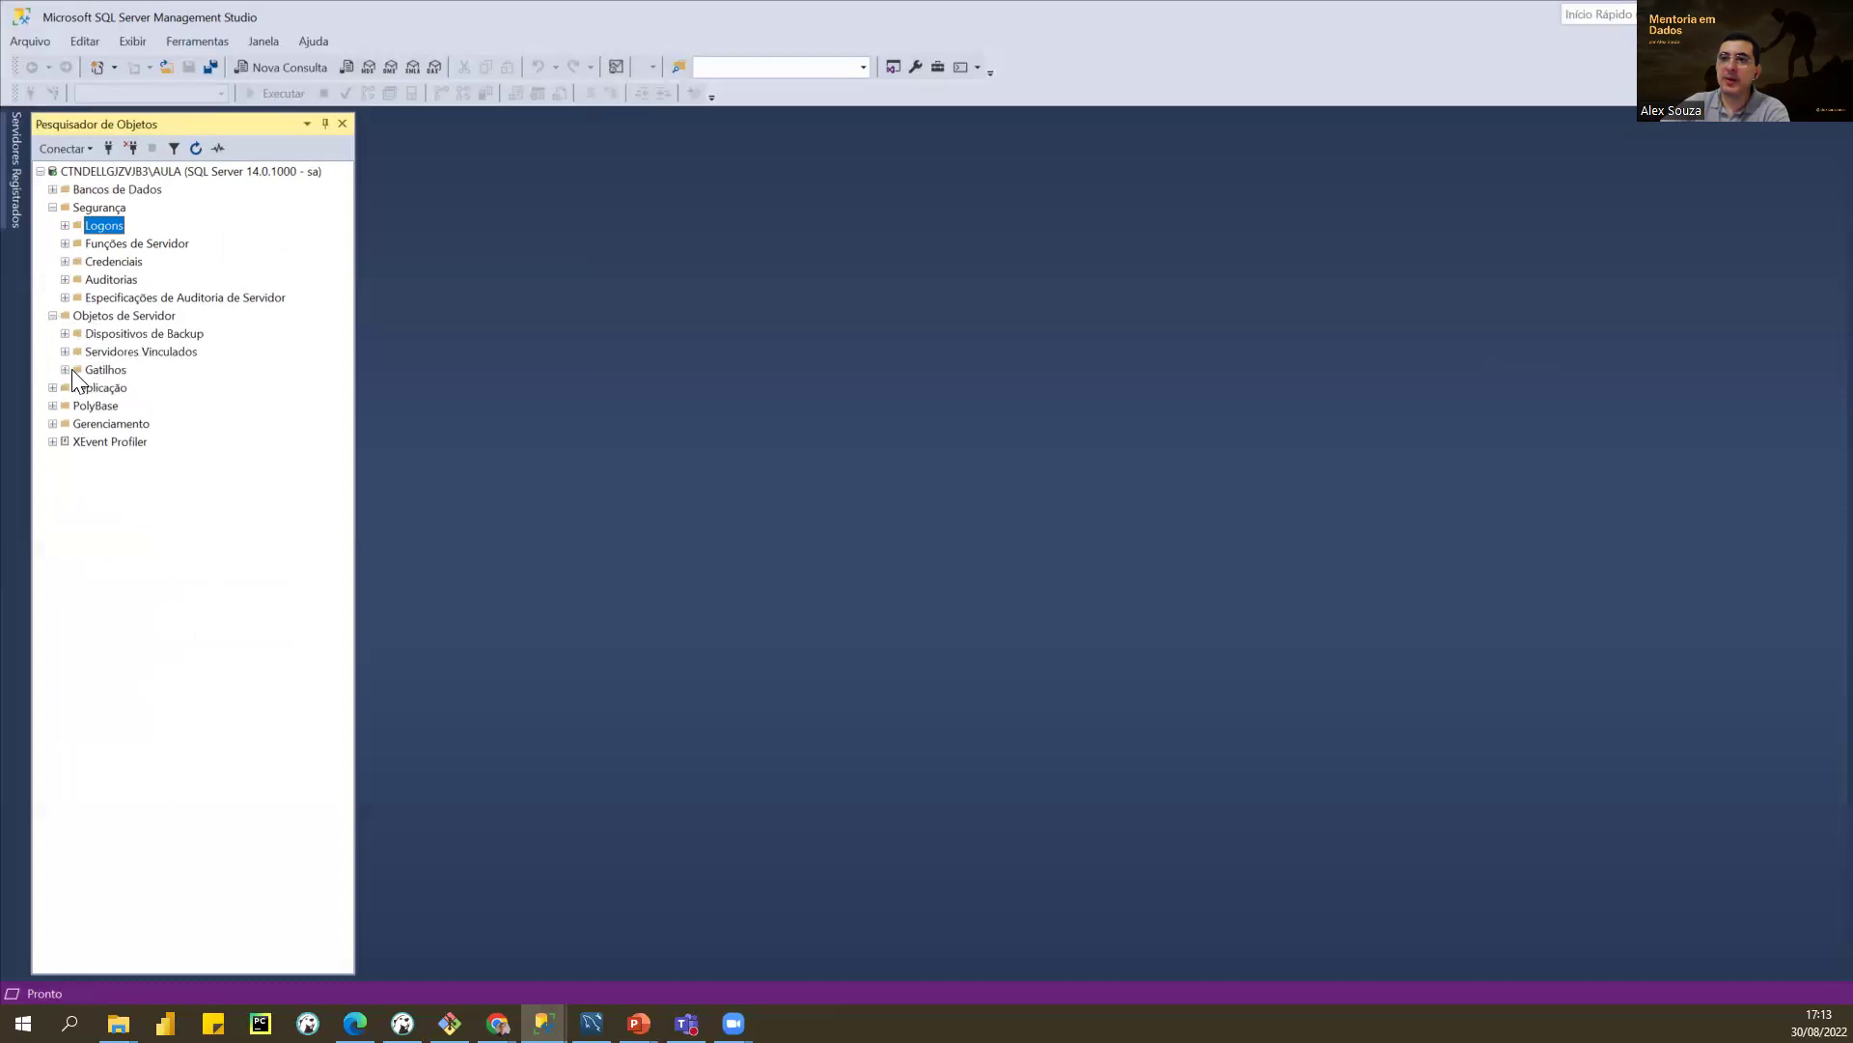
{"action": "left_click", "coordinate": [65, 351]}
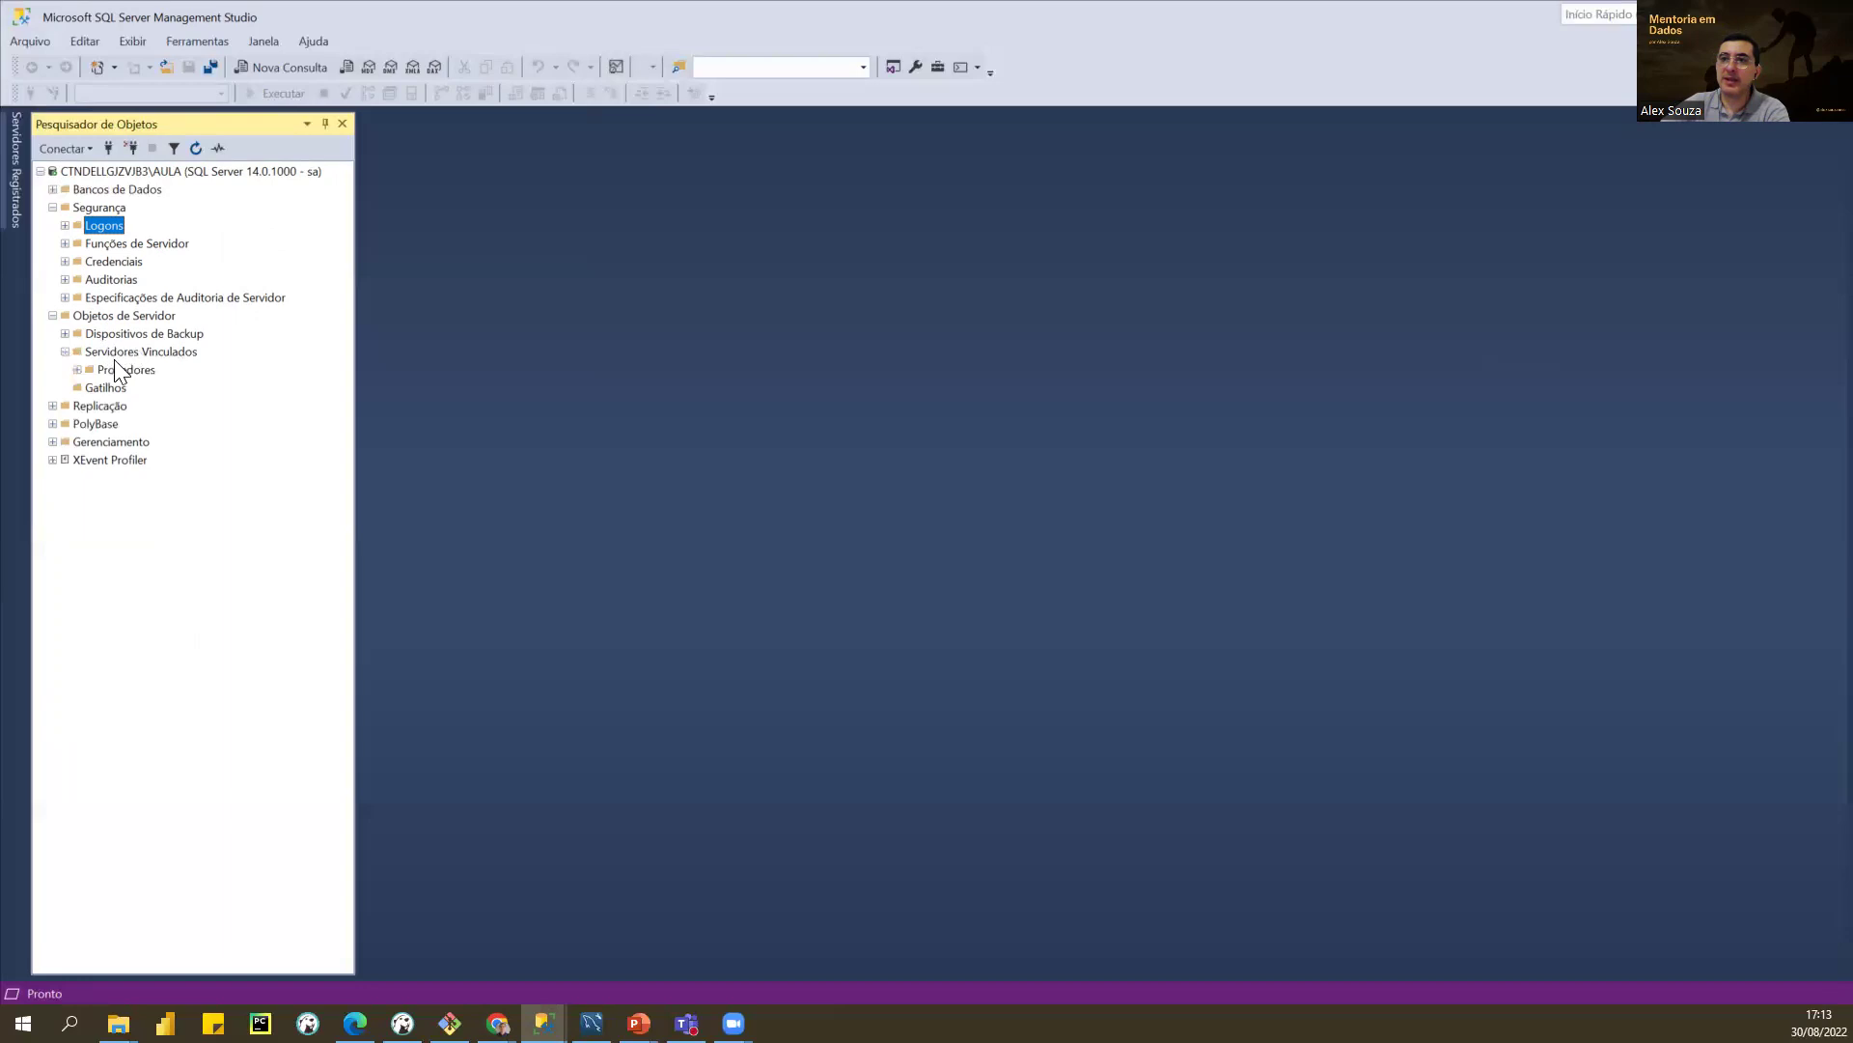
{"action": "left_click", "coordinate": [124, 370]}
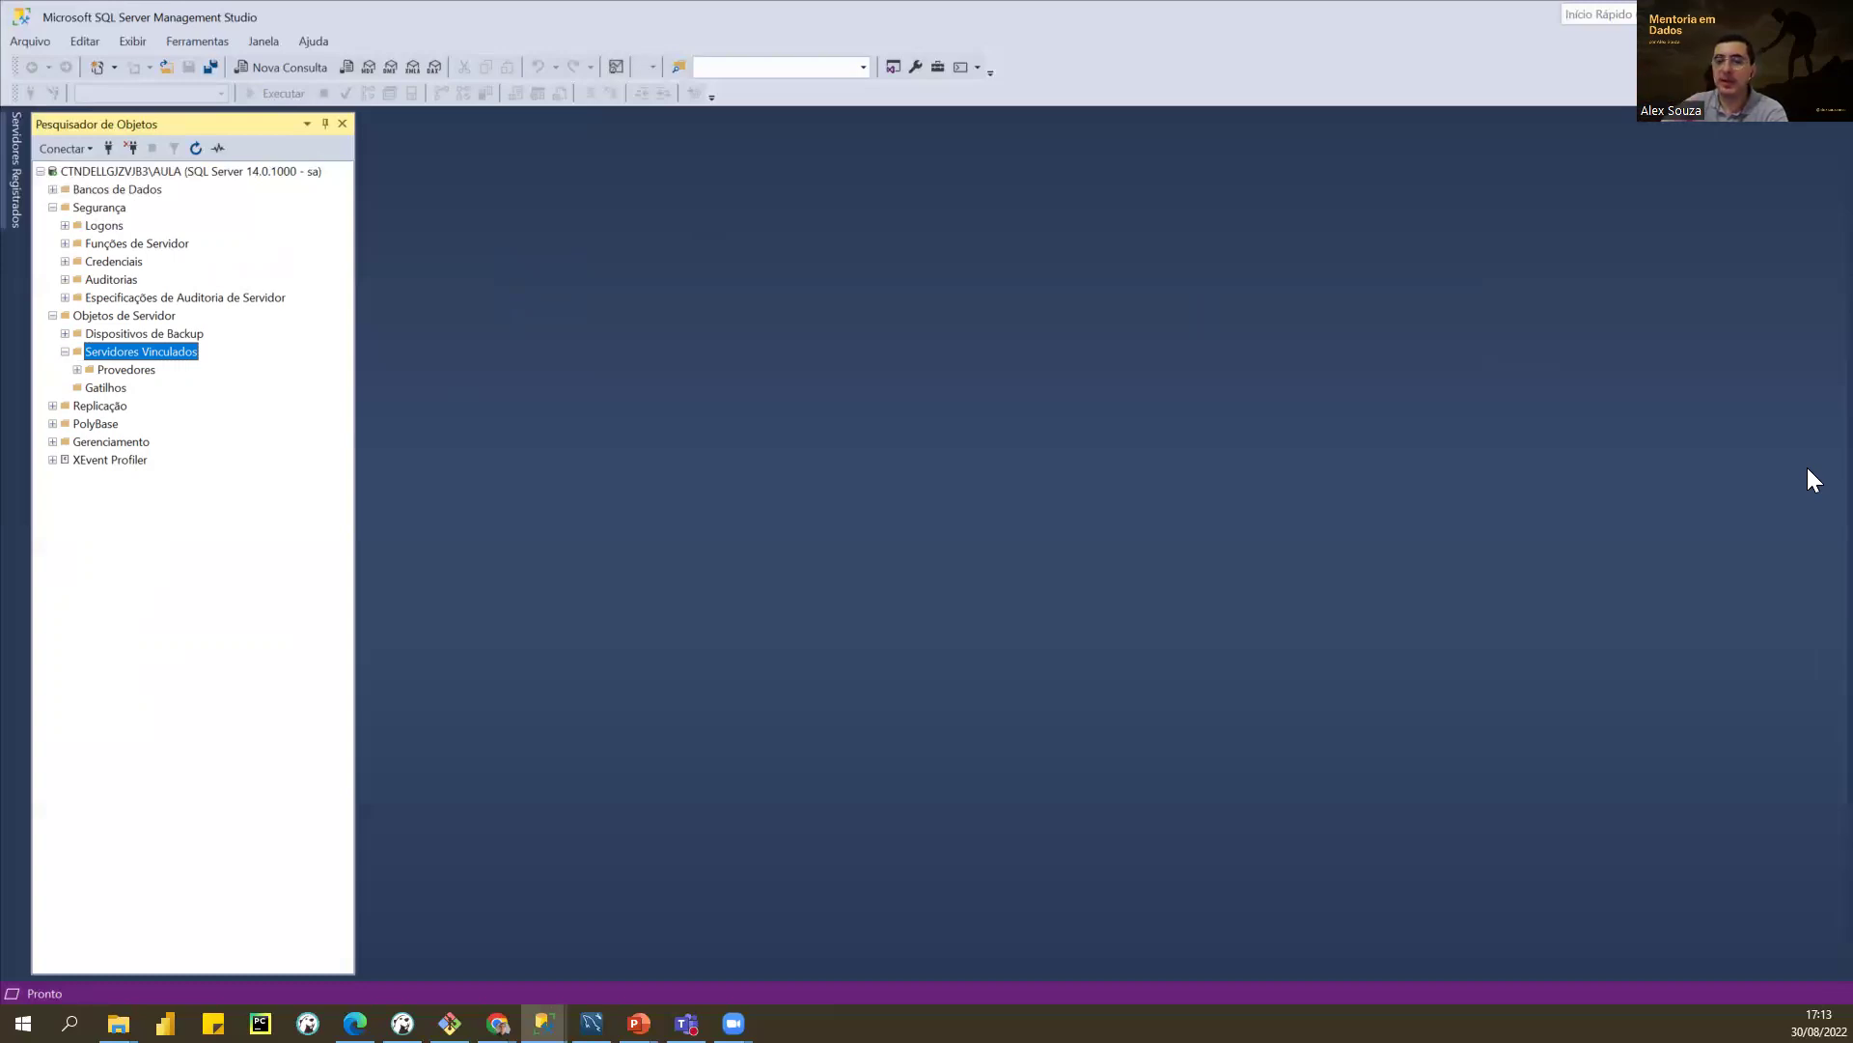
{"action": "left_click", "coordinate": [53, 407]}
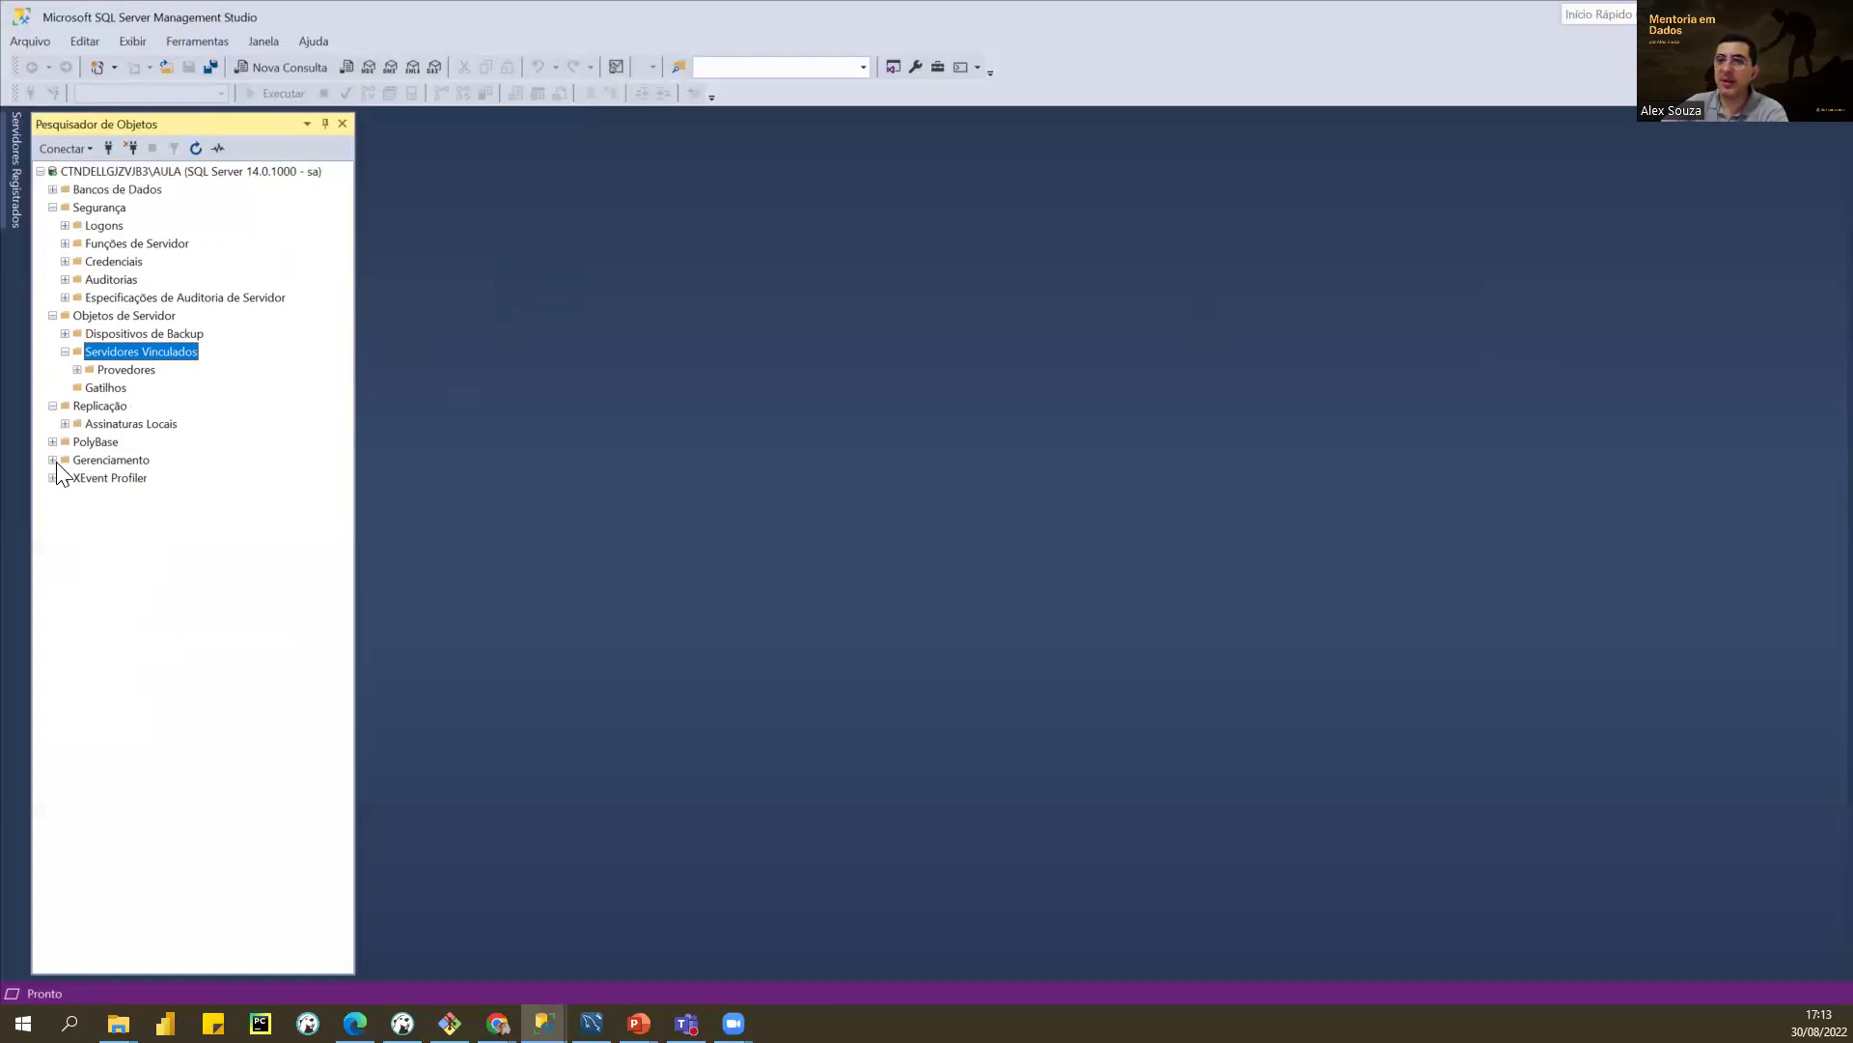
{"action": "left_click", "coordinate": [65, 351]}
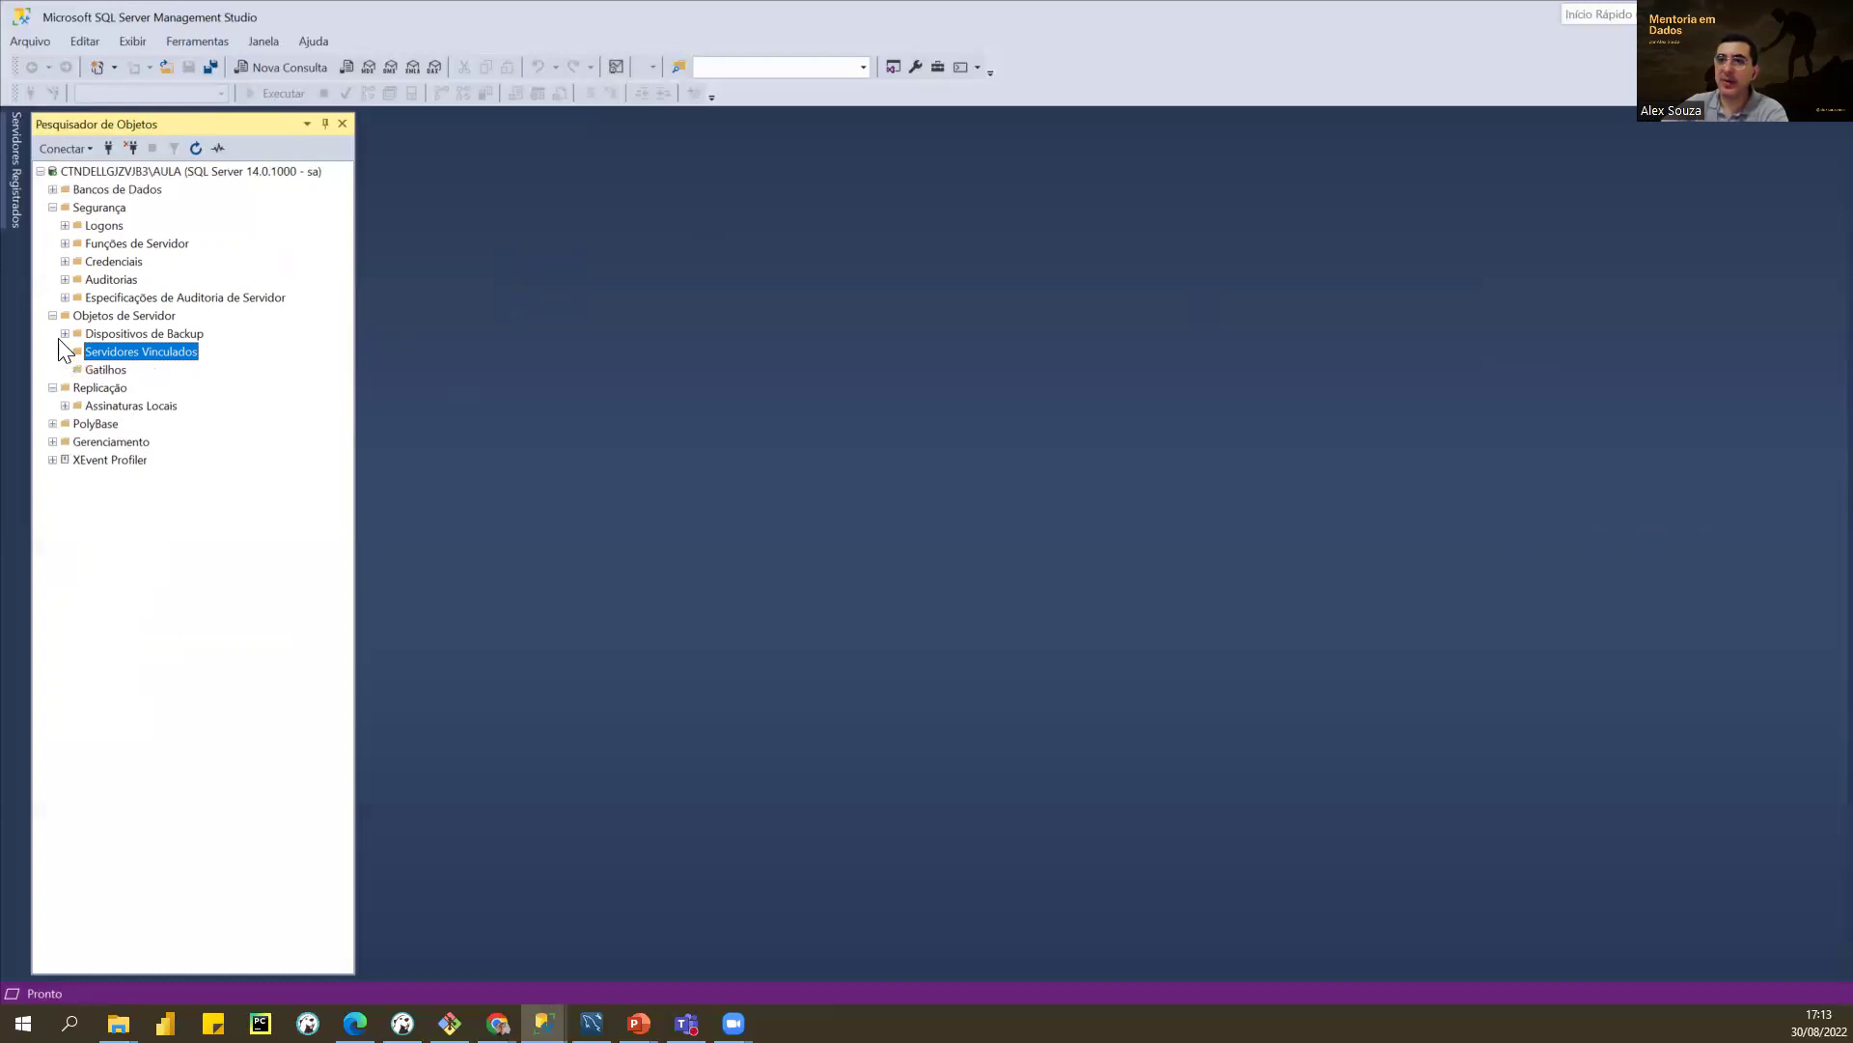
{"action": "left_click", "coordinate": [52, 316]}
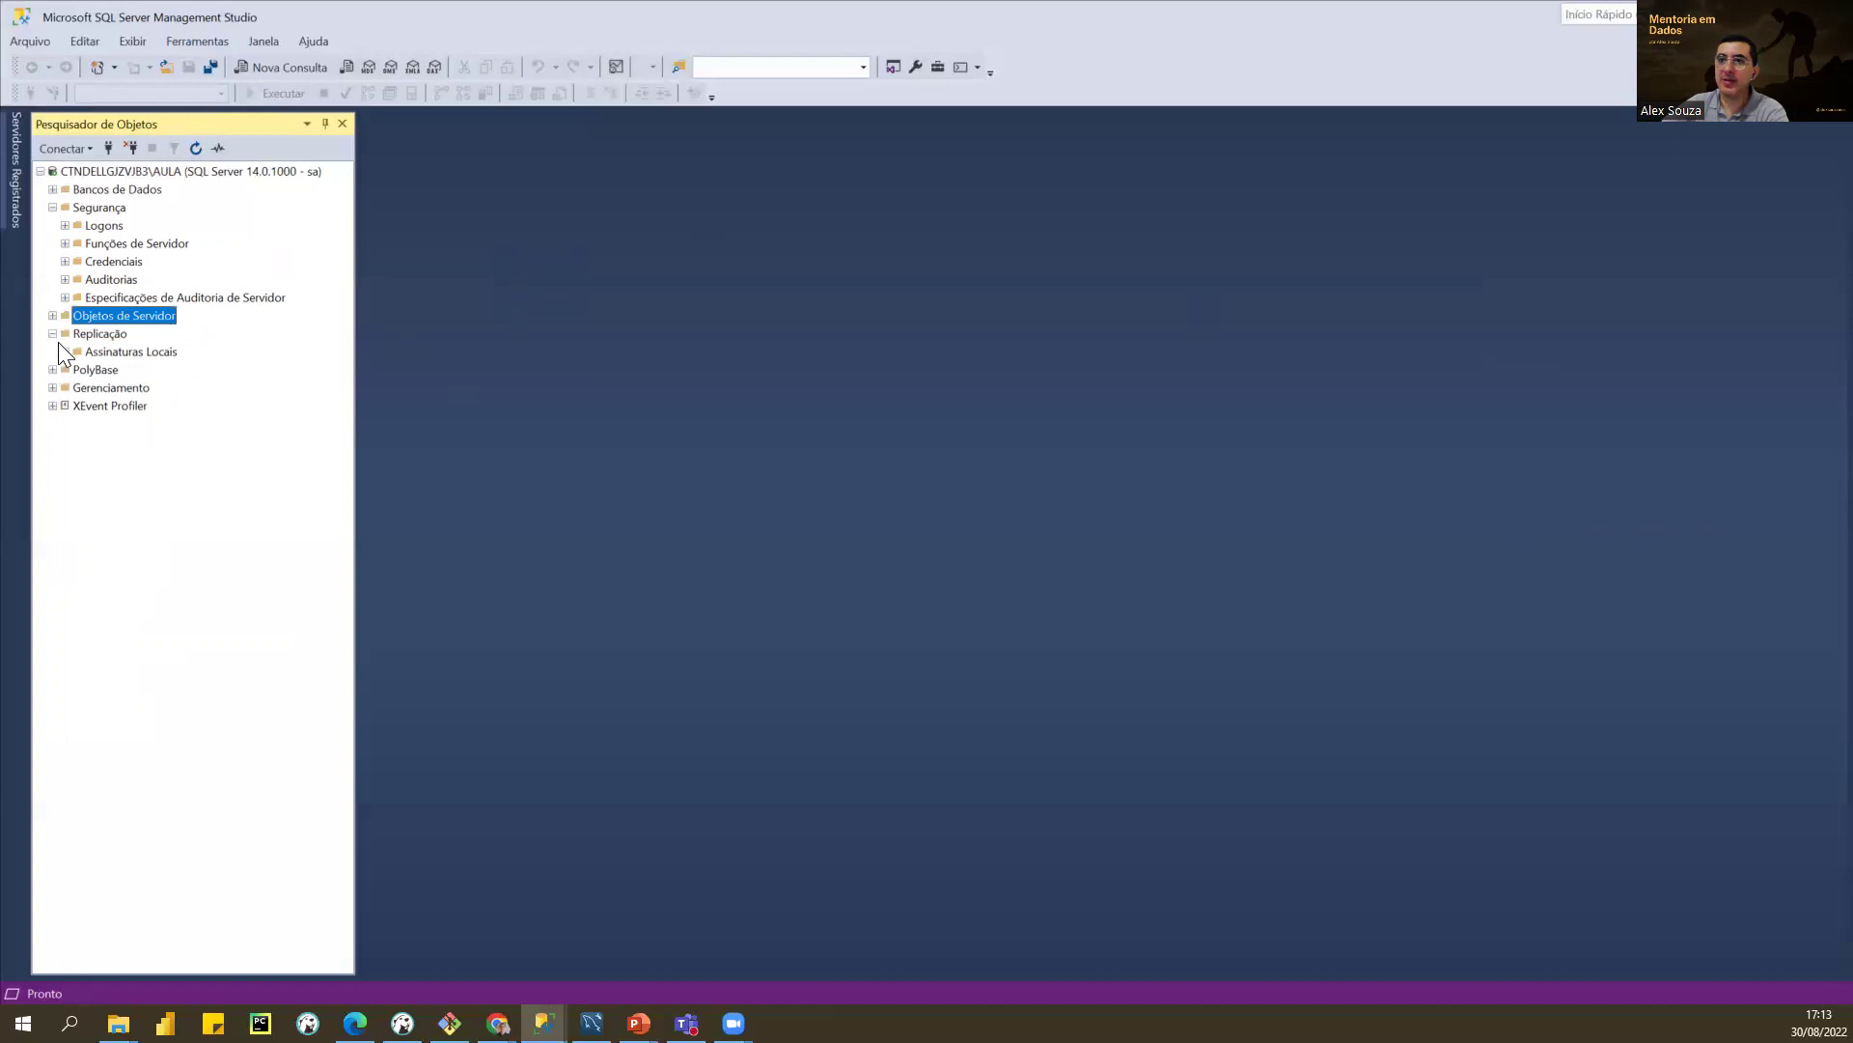
{"action": "left_click", "coordinate": [53, 334]}
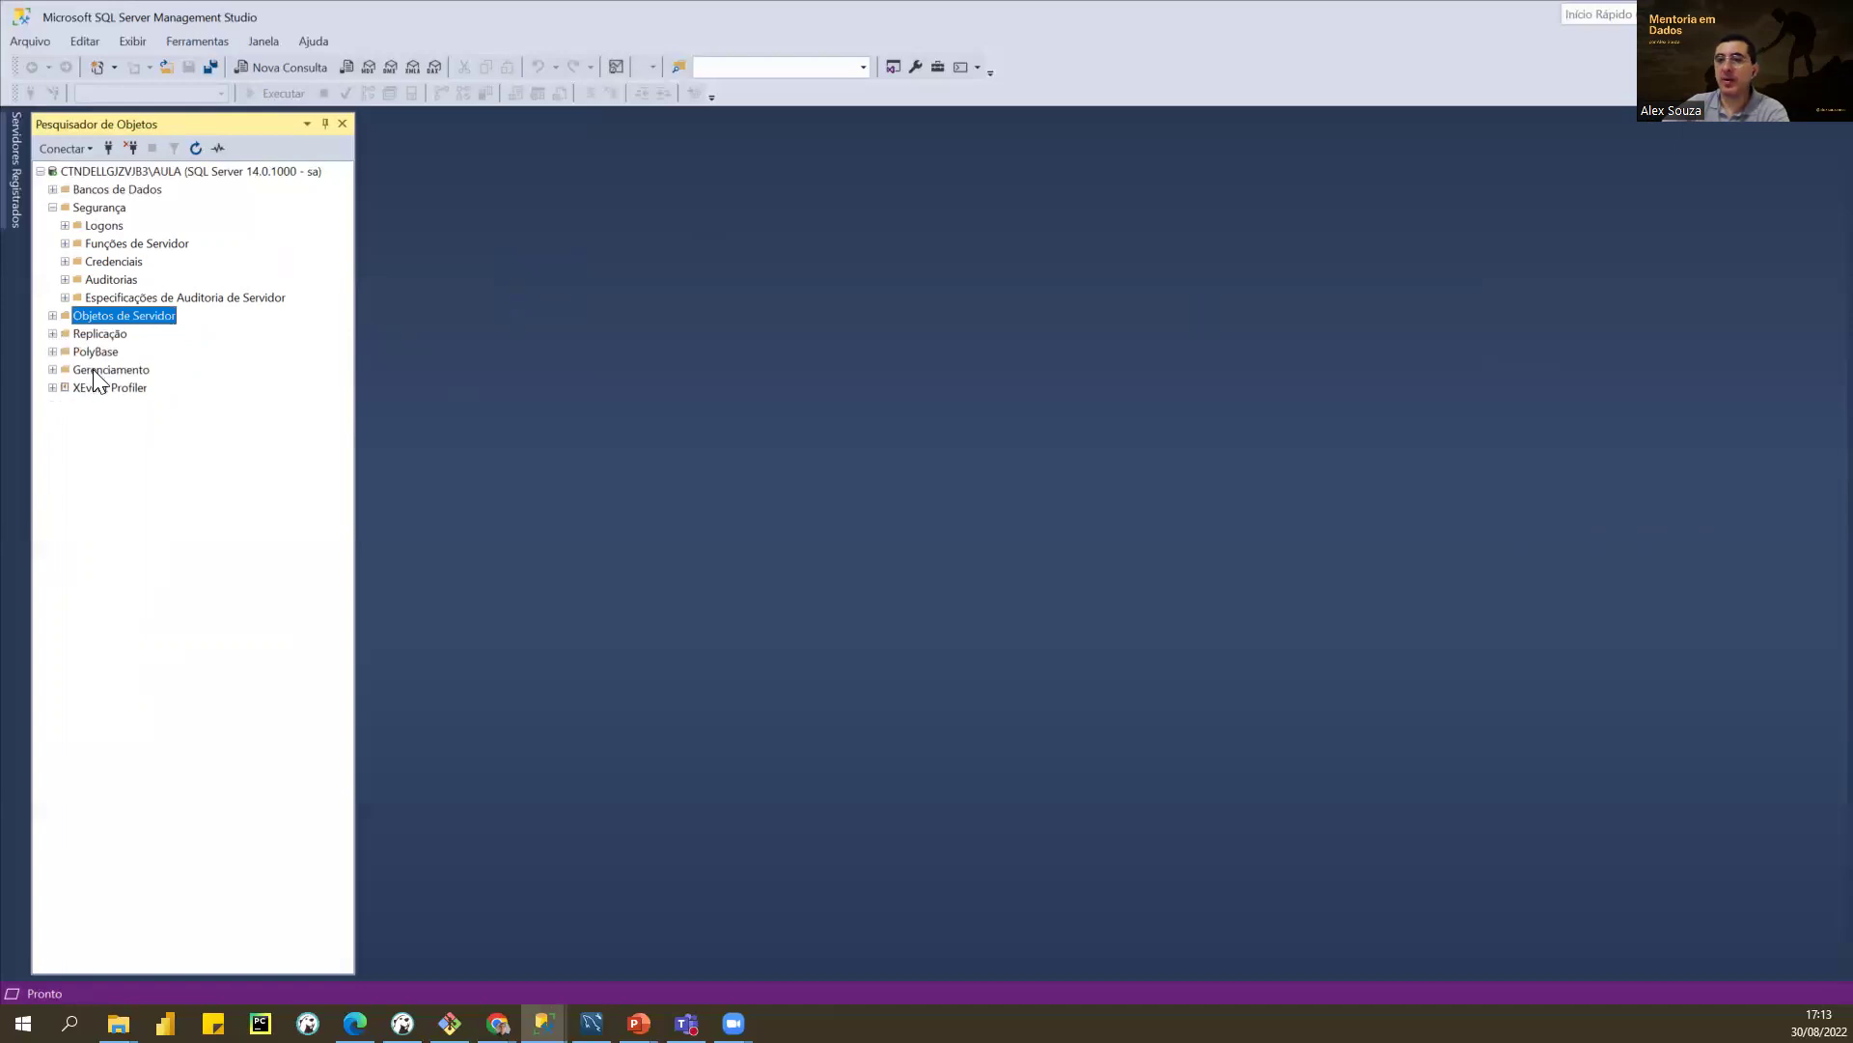
Step: Examine the current and archived log files in Logs do SQL Server under Gerenciamento, and collapse the log list
{"action": "left_click", "coordinate": [96, 372]}
{"action": "left_click", "coordinate": [52, 371]}
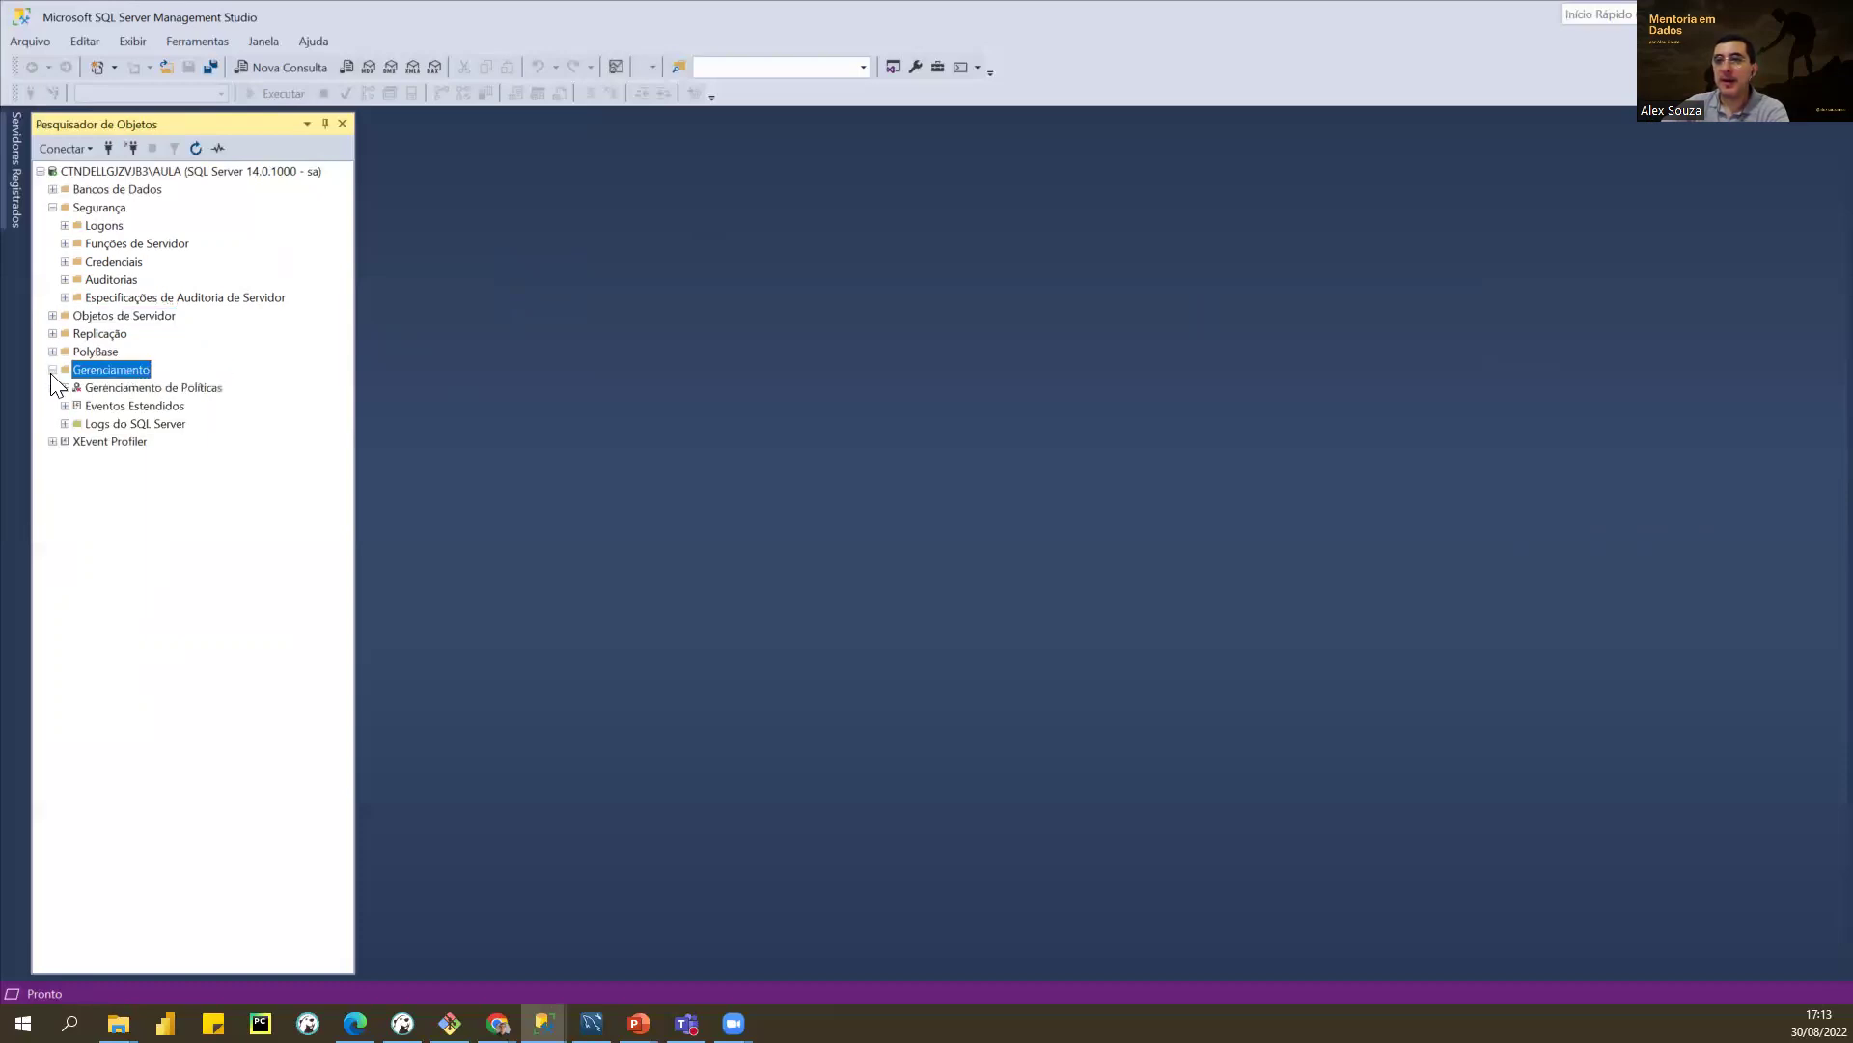
{"action": "left_click", "coordinate": [65, 424]}
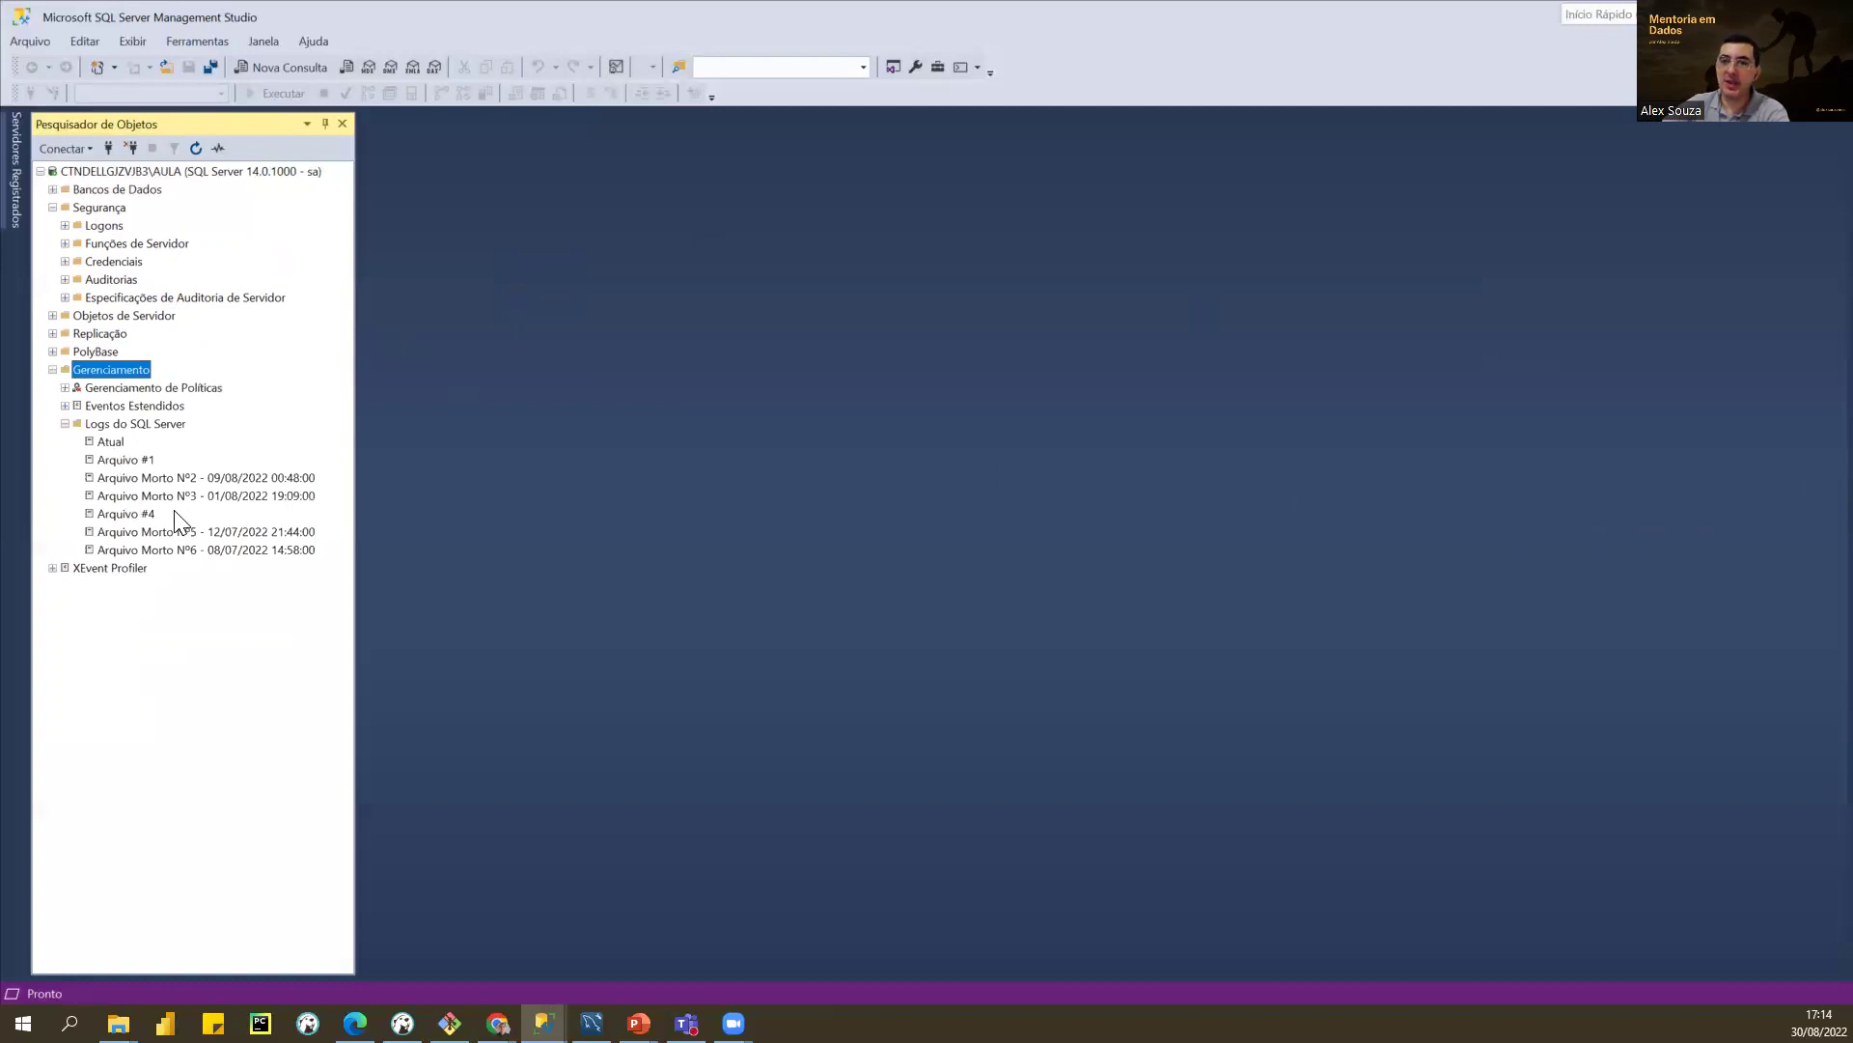
{"action": "left_click", "coordinate": [64, 424]}
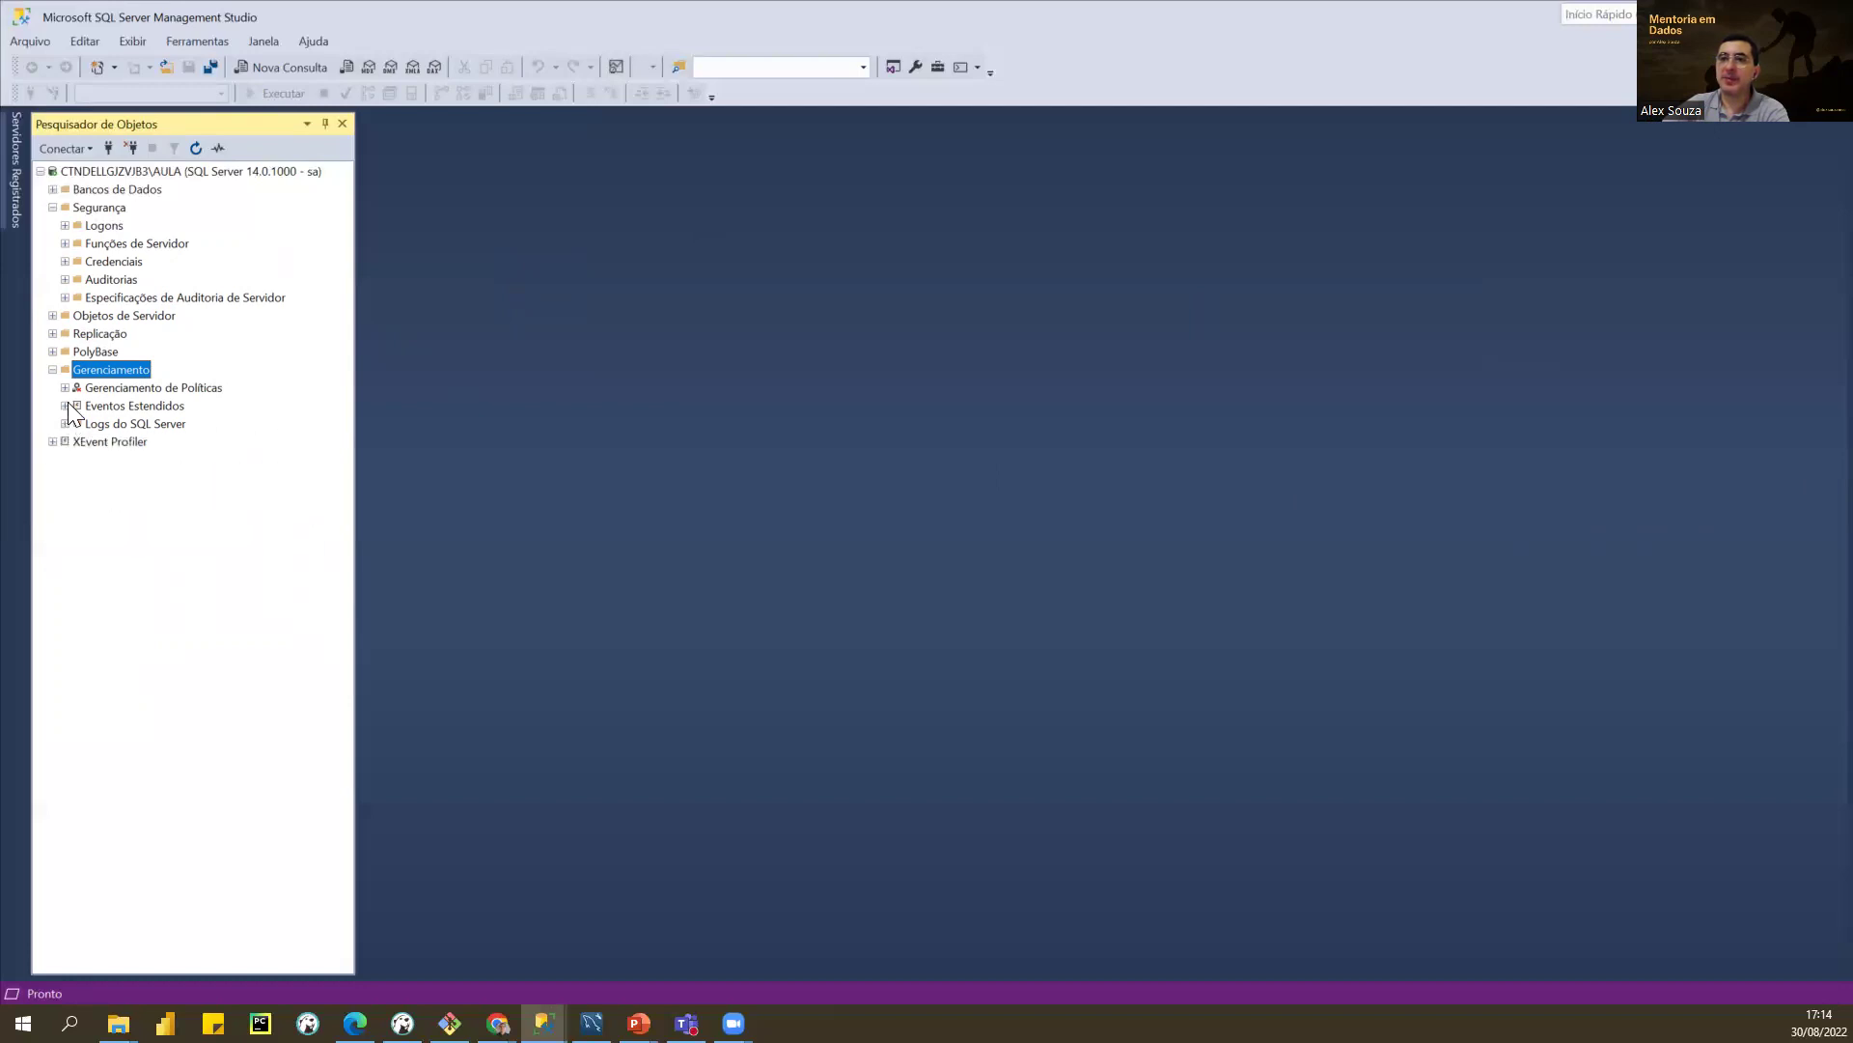
Step: Examine the policies in Gerenciamento de Políticas, collapse Gerenciamento and Segurança, and select the Bancos de Dados folder
{"action": "left_click", "coordinate": [64, 387]}
{"action": "left_click", "coordinate": [77, 407]}
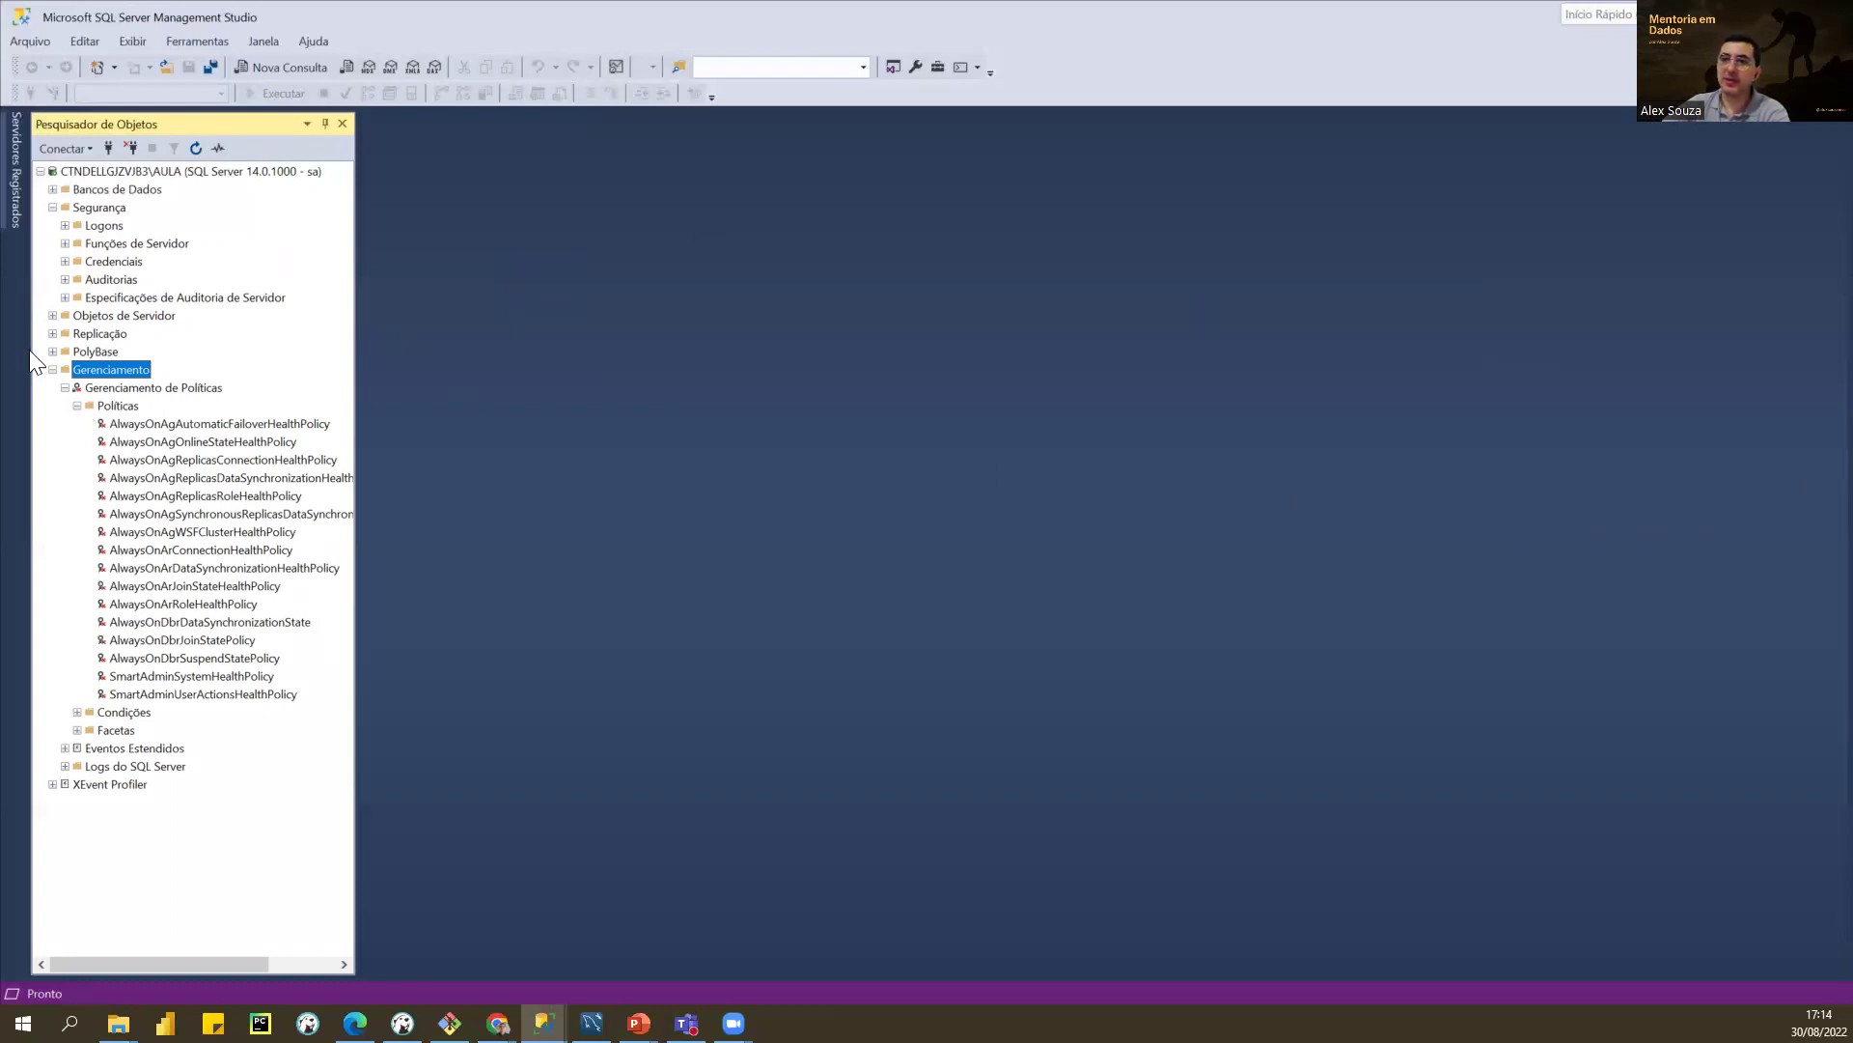
{"action": "left_click", "coordinate": [52, 370]}
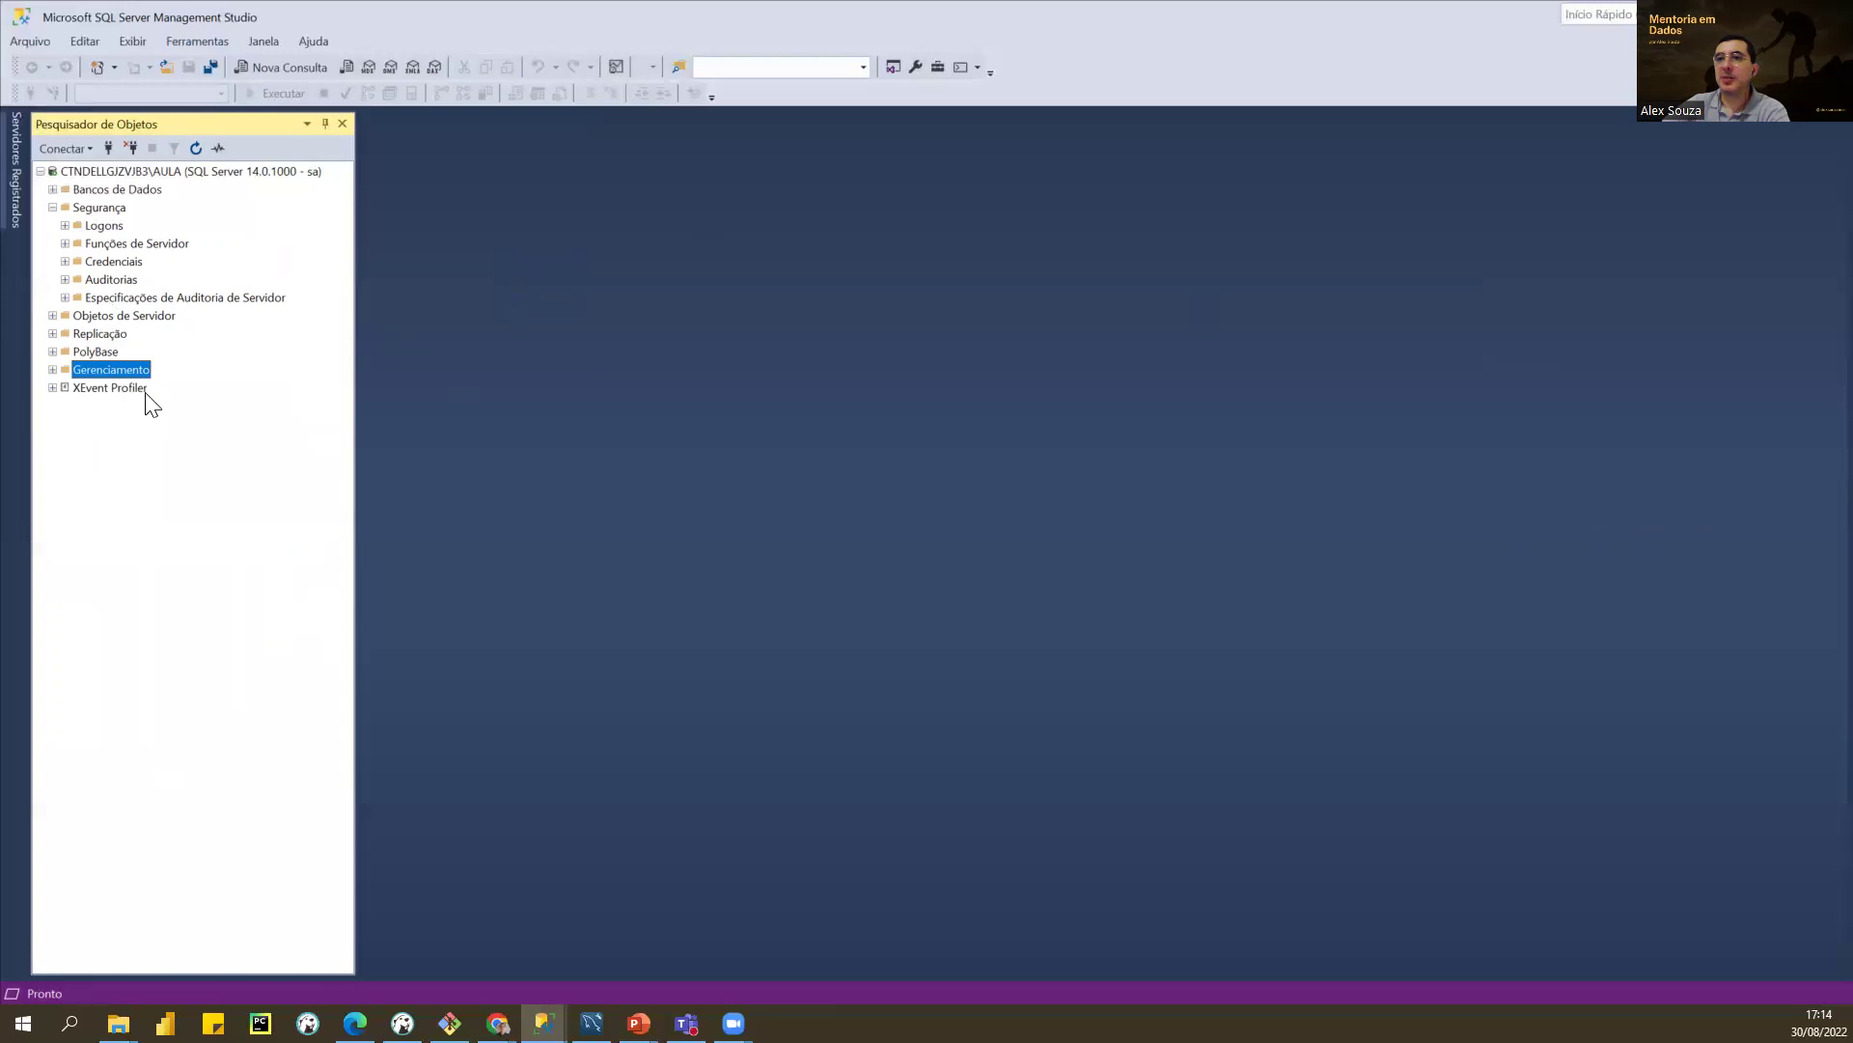
{"action": "left_click", "coordinate": [52, 207]}
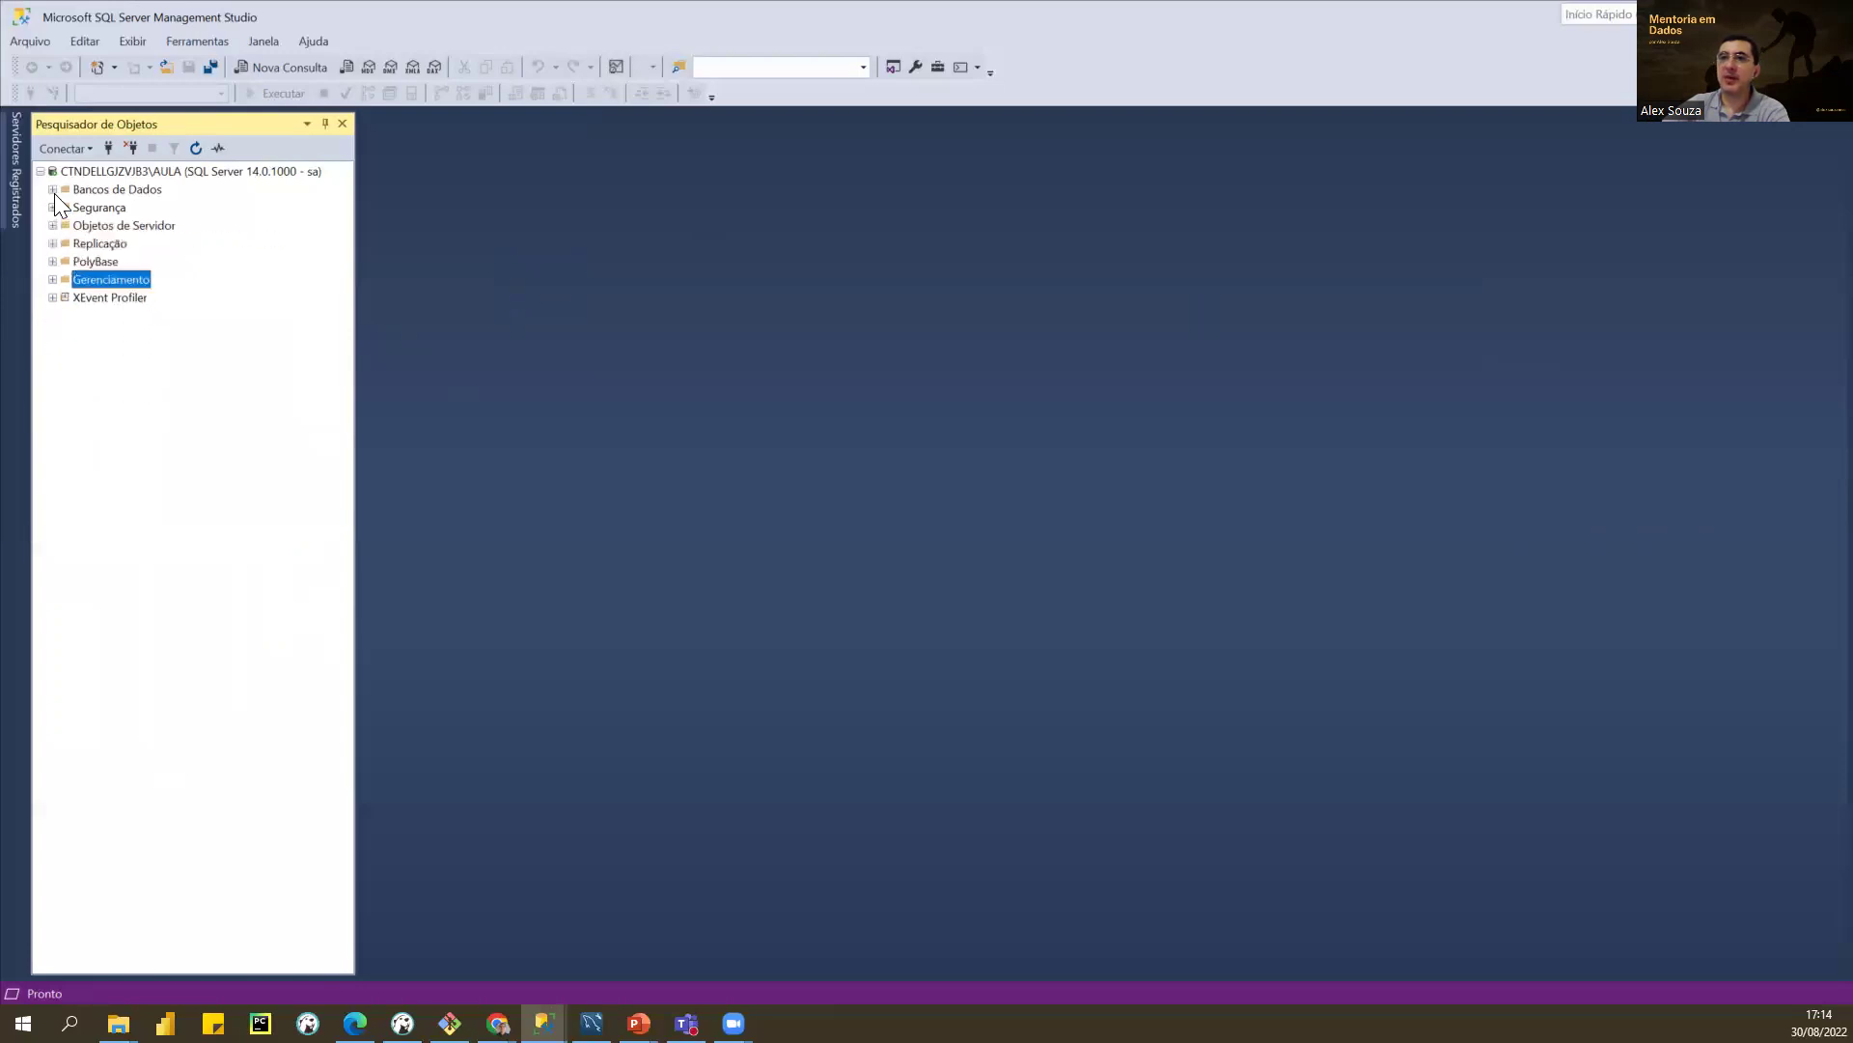
{"action": "left_click", "coordinate": [117, 191]}
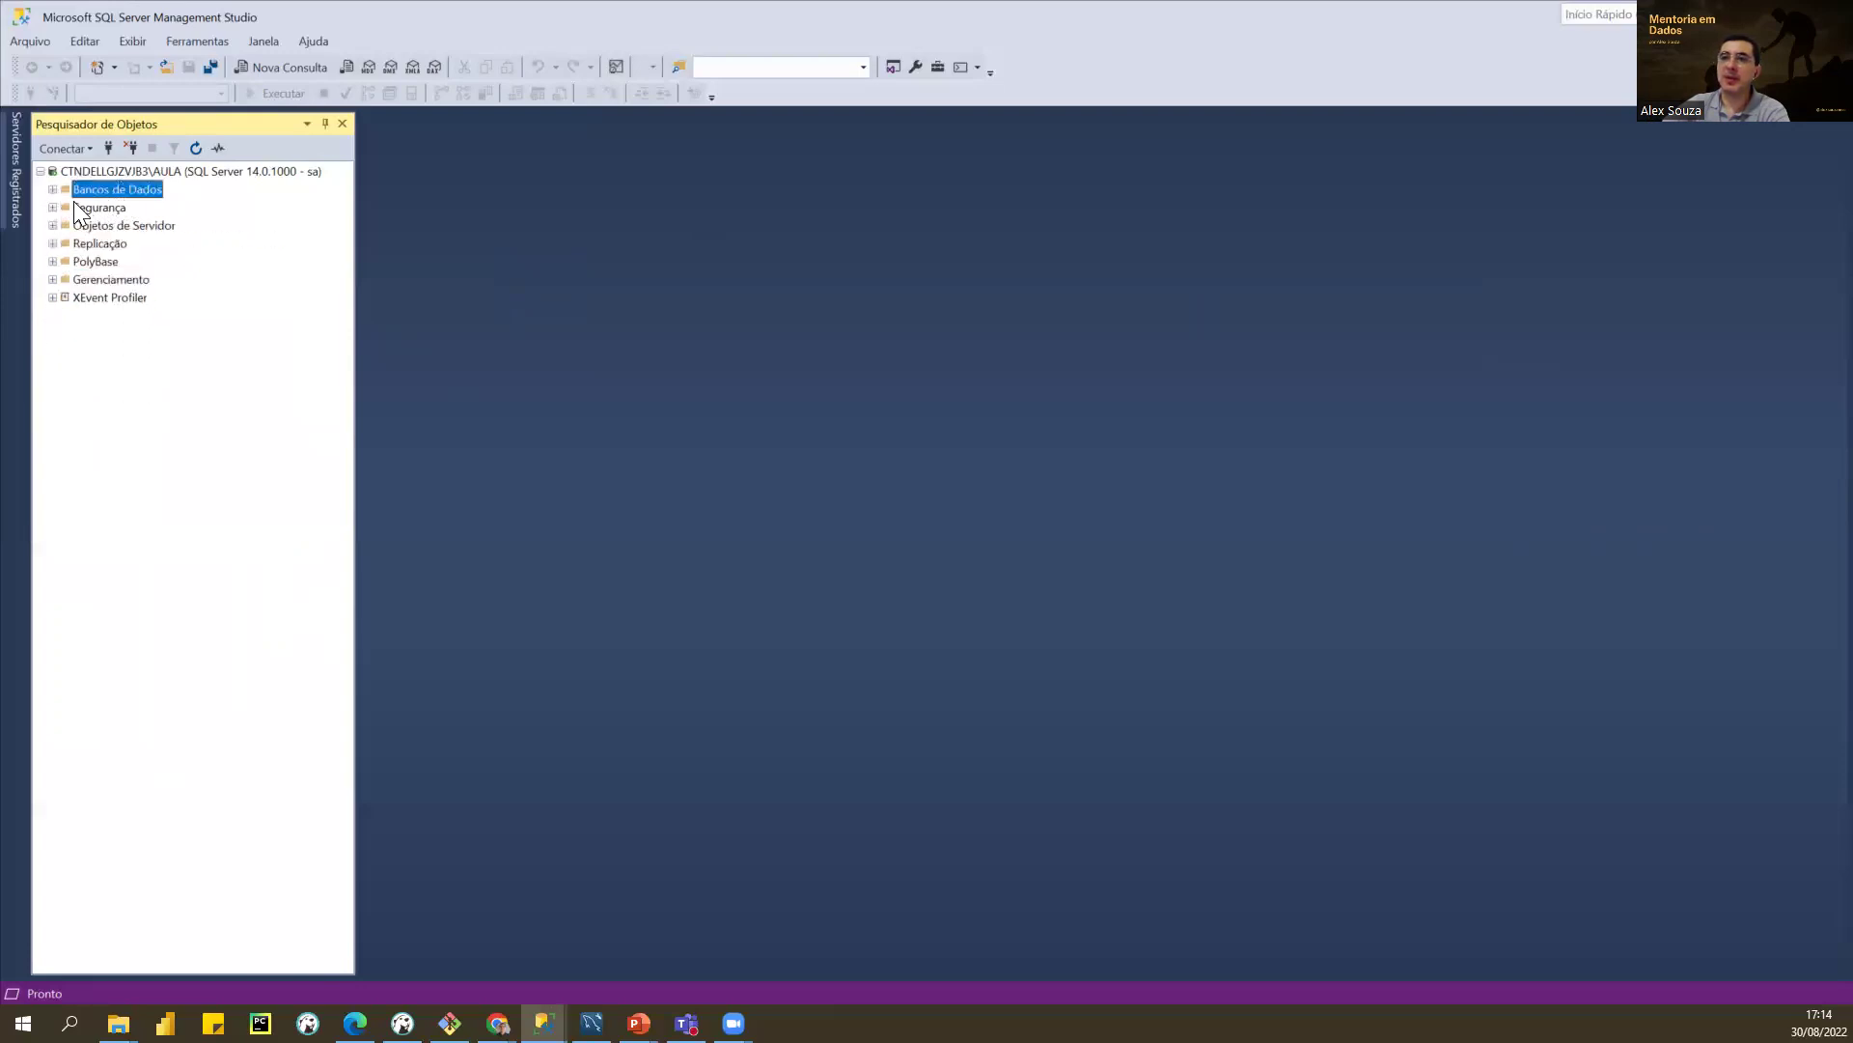